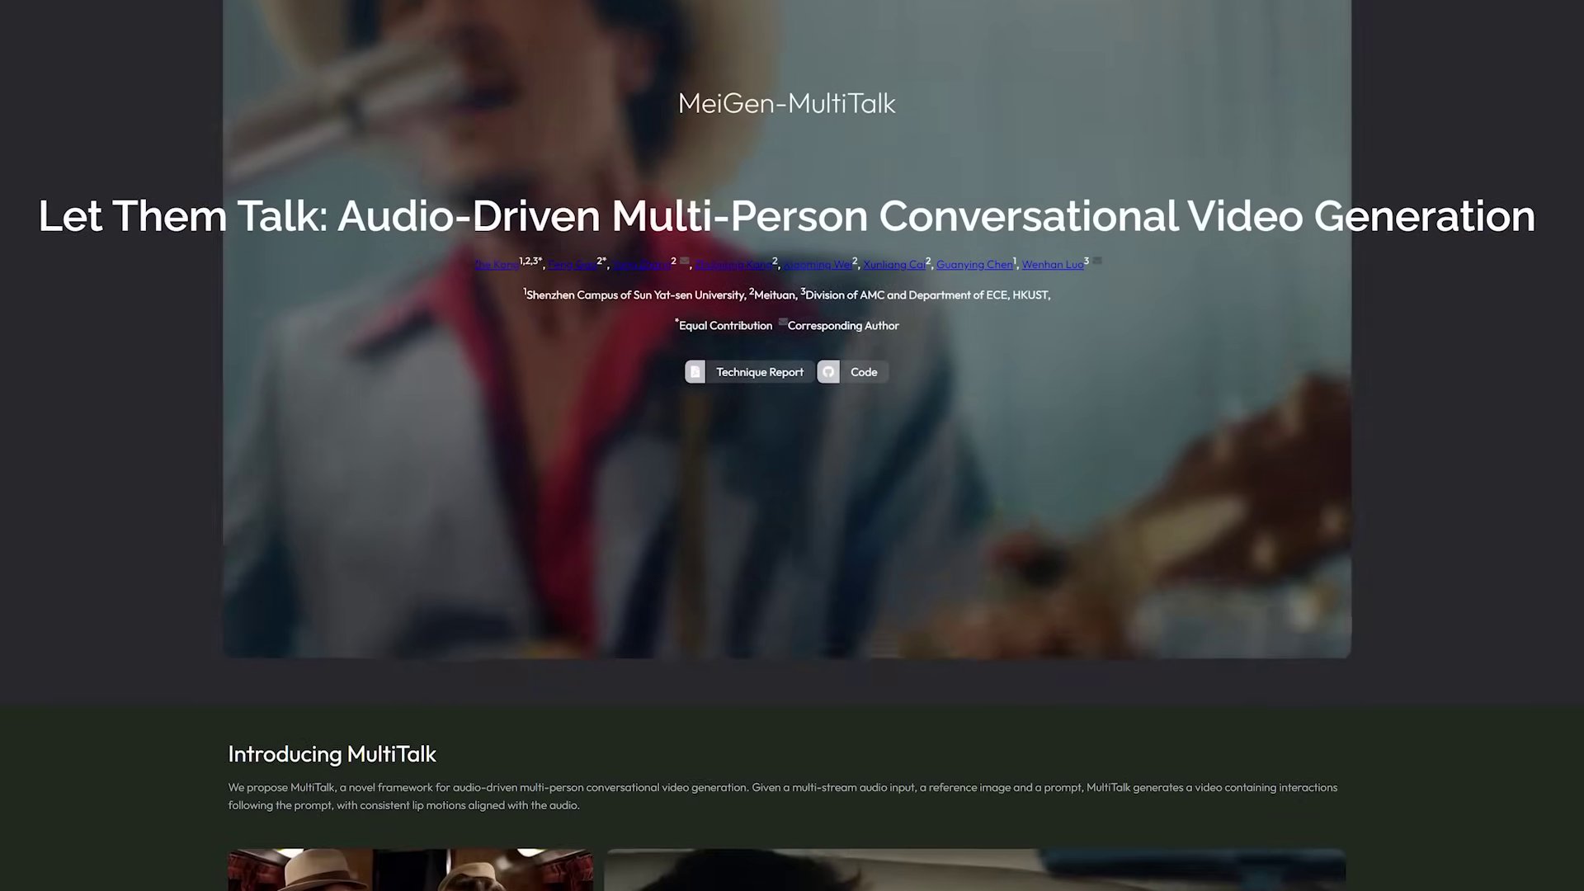
- Scroll the MultiTalk project page past Introducing MultiTalk to the Generate cartoon videos examples
{"action": "scroll", "coordinate": [792, 446], "scroll_direction": "down", "scroll_amount": 6}
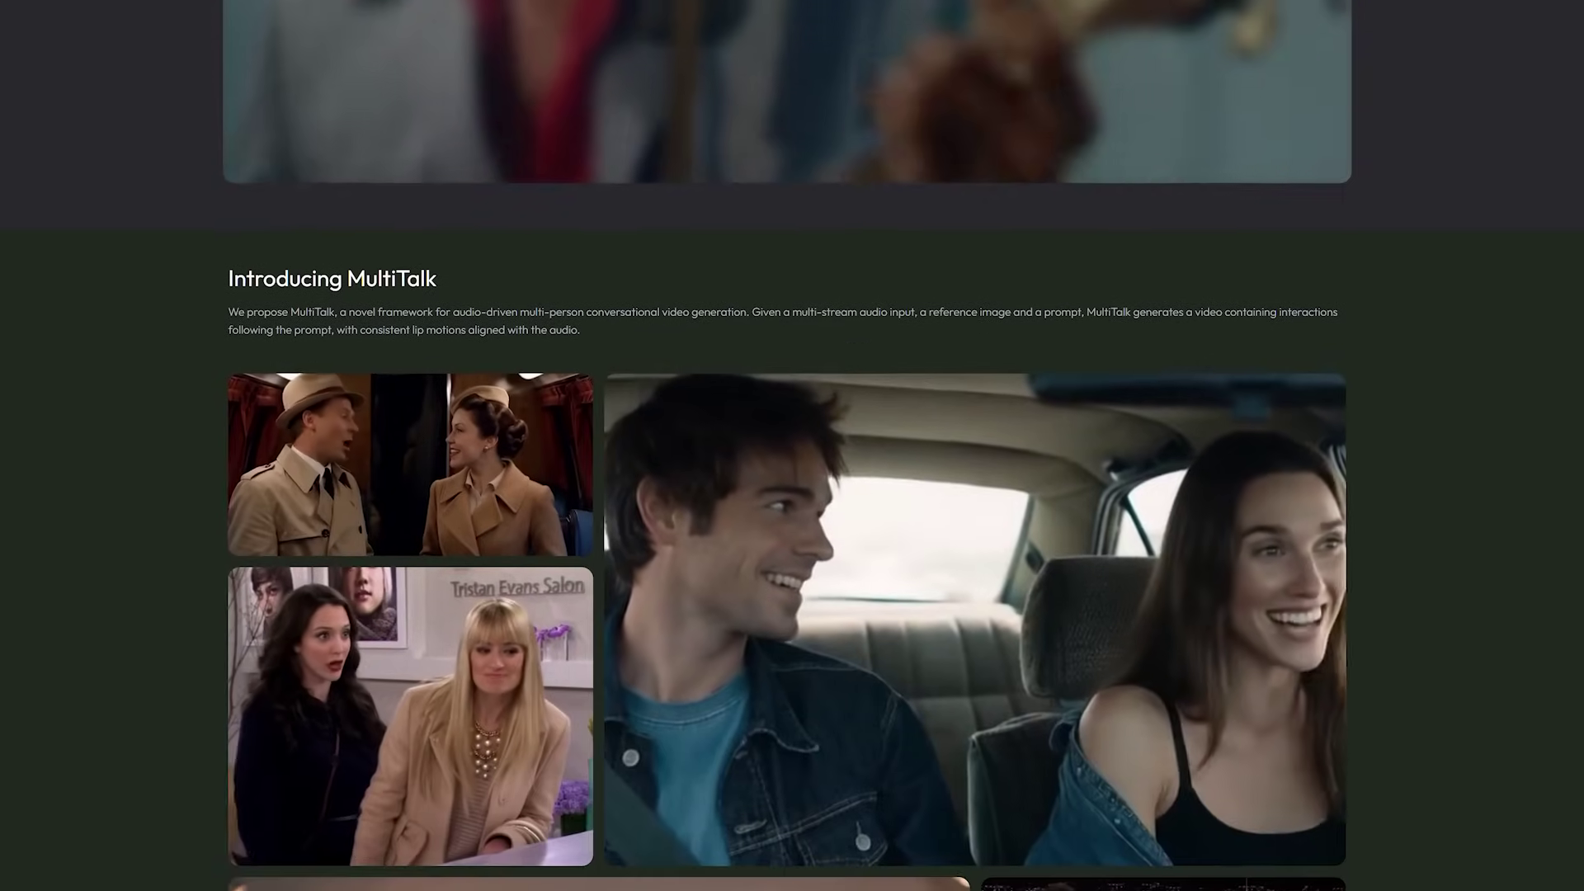
{"action": "scroll", "coordinate": [792, 446], "scroll_direction": "down", "scroll_amount": 2}
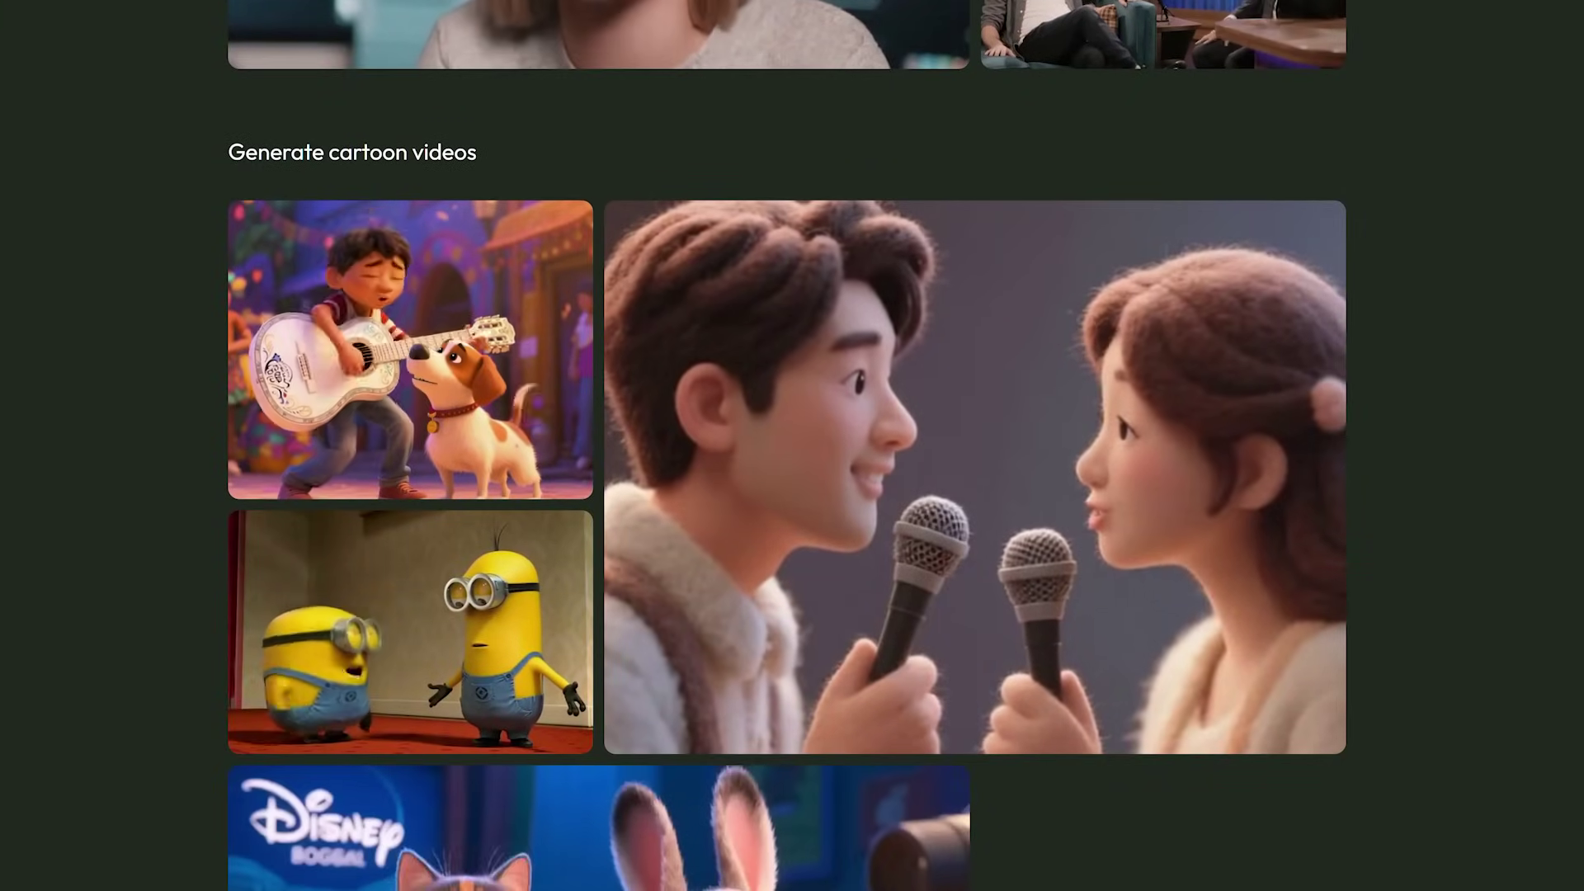
{"action": "scroll", "coordinate": [792, 446], "scroll_direction": "down", "scroll_amount": 4}
{"action": "scroll", "coordinate": [792, 446], "scroll_direction": "down", "scroll_amount": 2}
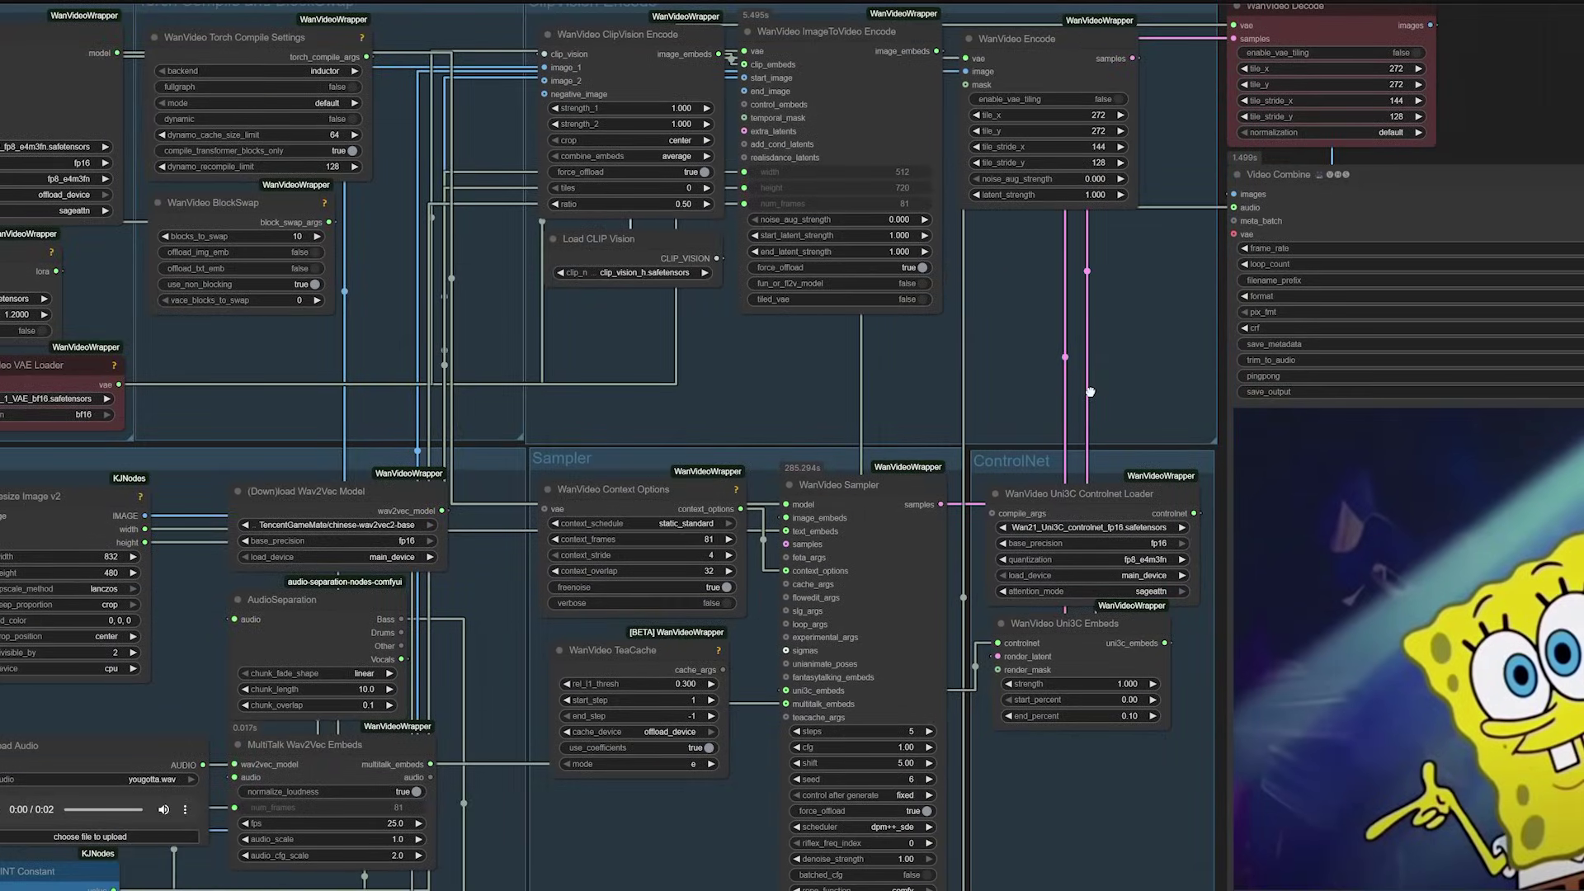
{"action": "scroll", "coordinate": [1097, 423], "scroll_direction": "down", "scroll_amount": 2}
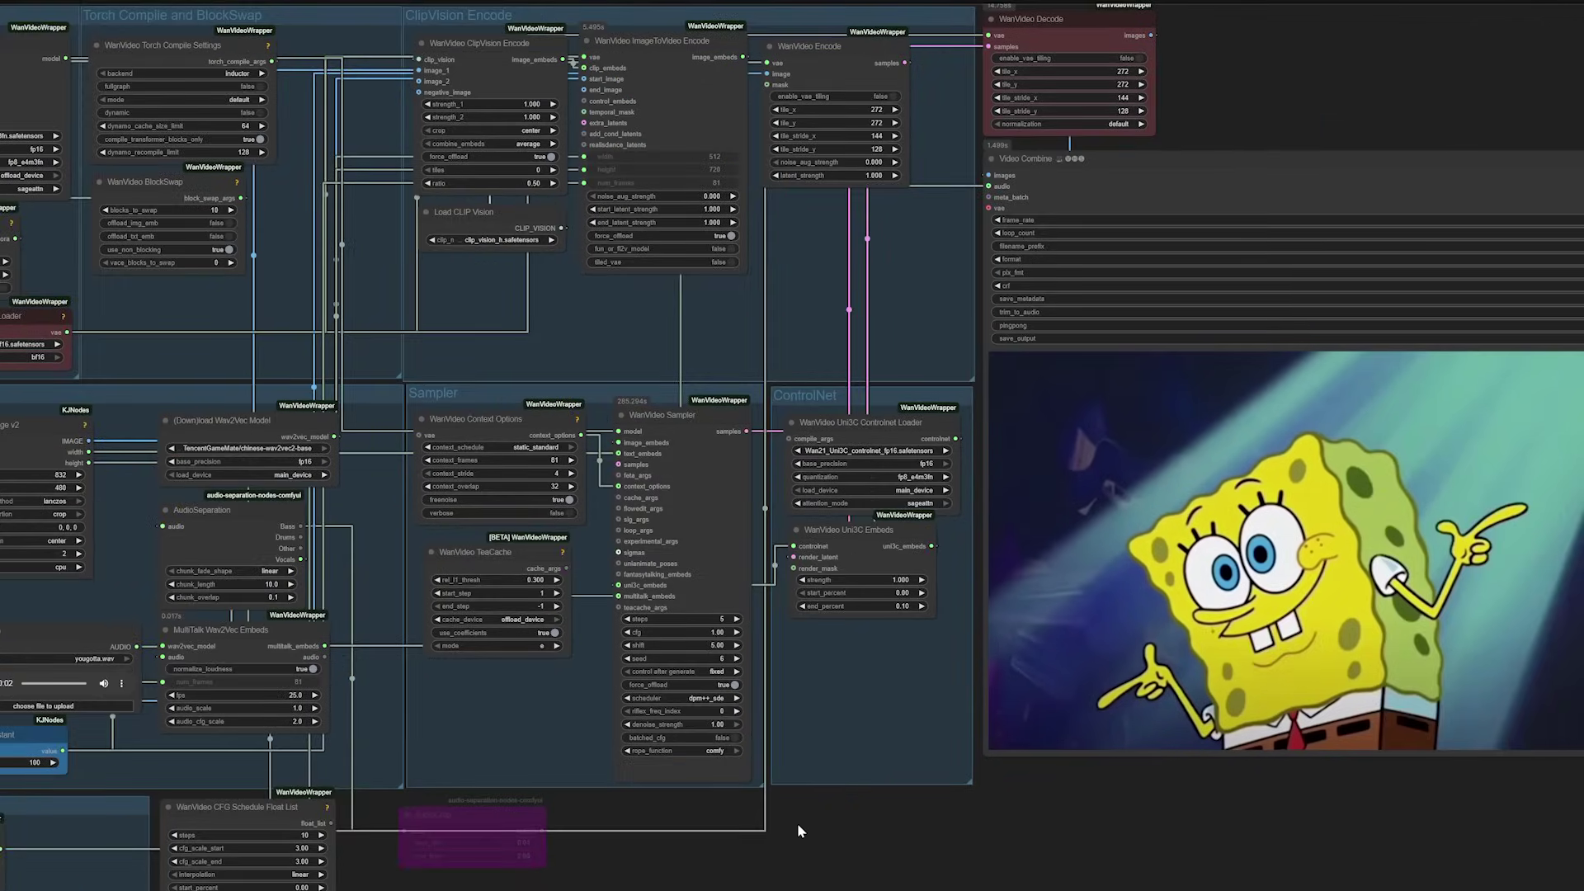
{"action": "left_click_drag", "start_coordinate": [797, 824], "coordinate": [899, 796]}
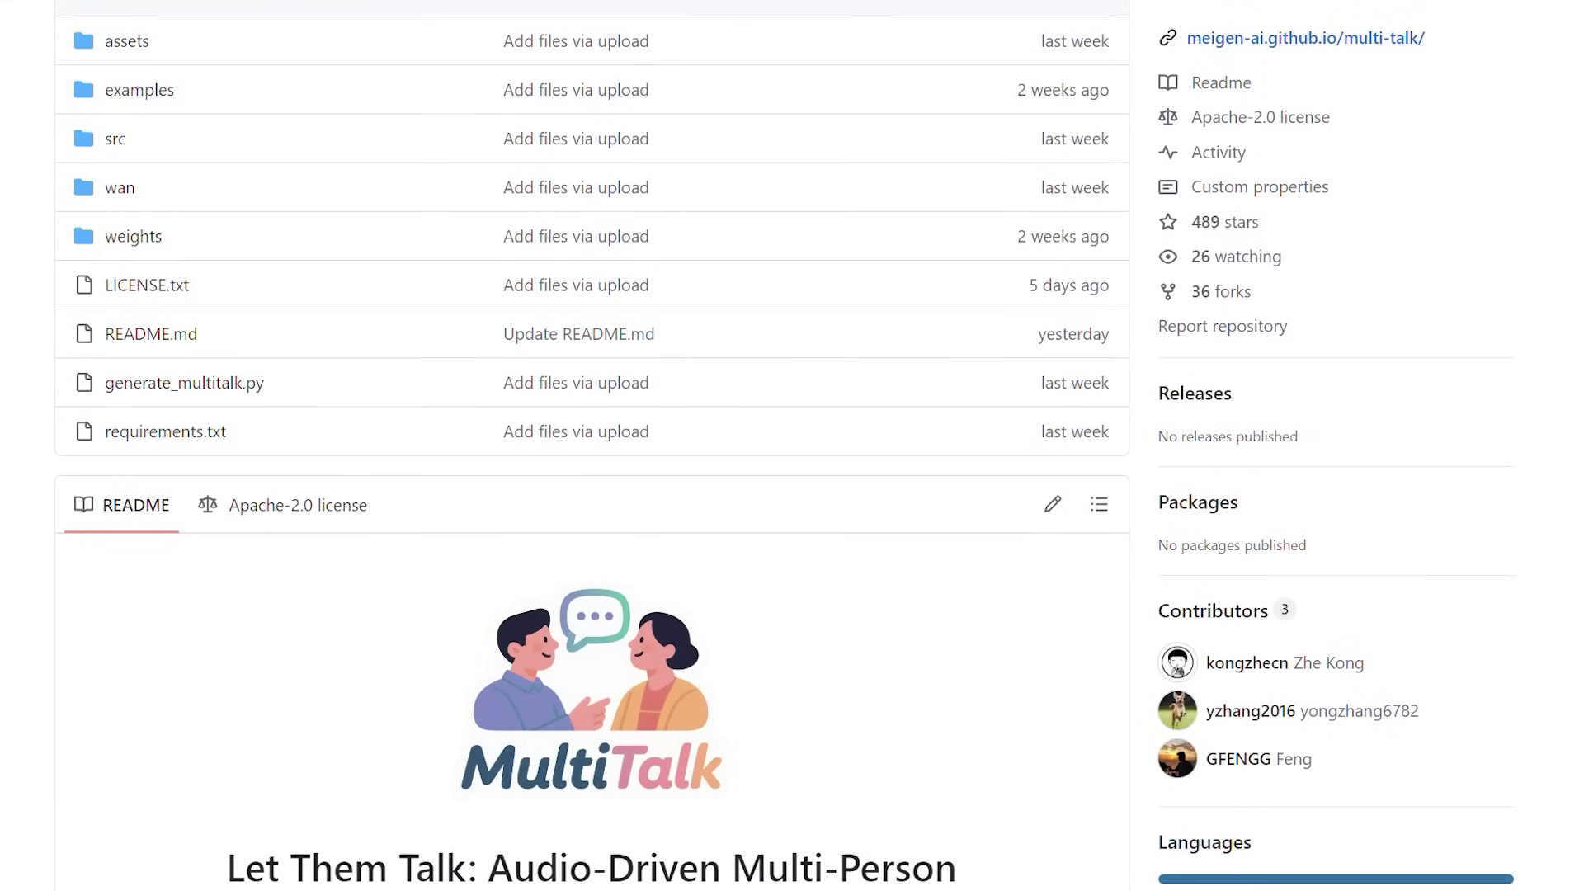
- Read the MultiTalk README from its title and architecture diagram through Video Demos to Key Features
{"action": "scroll", "coordinate": [592, 446], "scroll_direction": "down", "scroll_amount": 5}
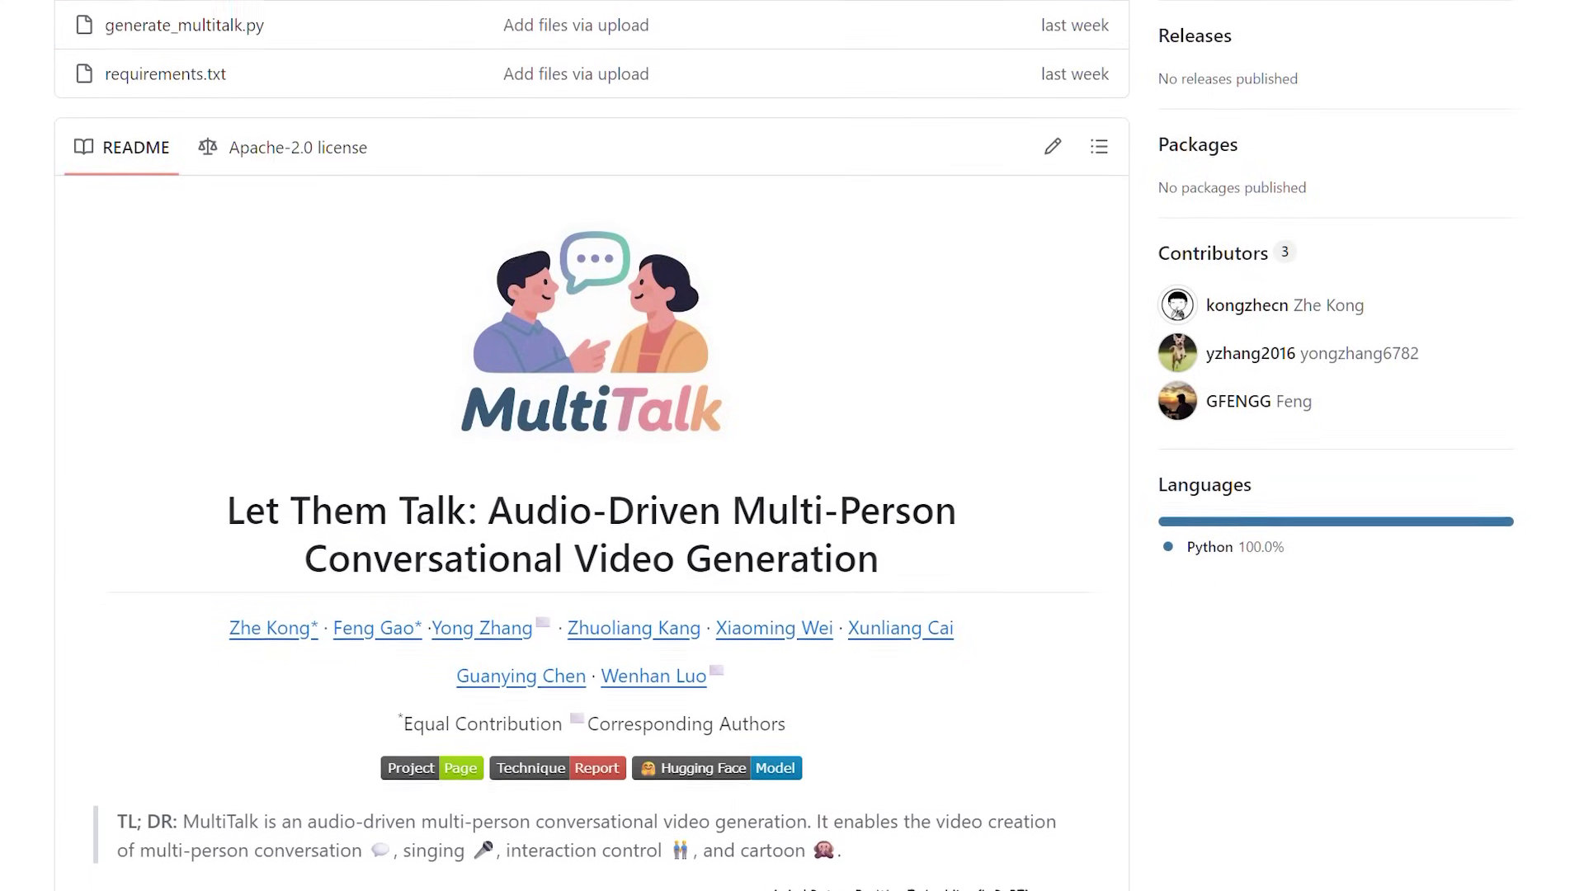
{"action": "scroll", "coordinate": [592, 445], "scroll_direction": "down", "scroll_amount": 3}
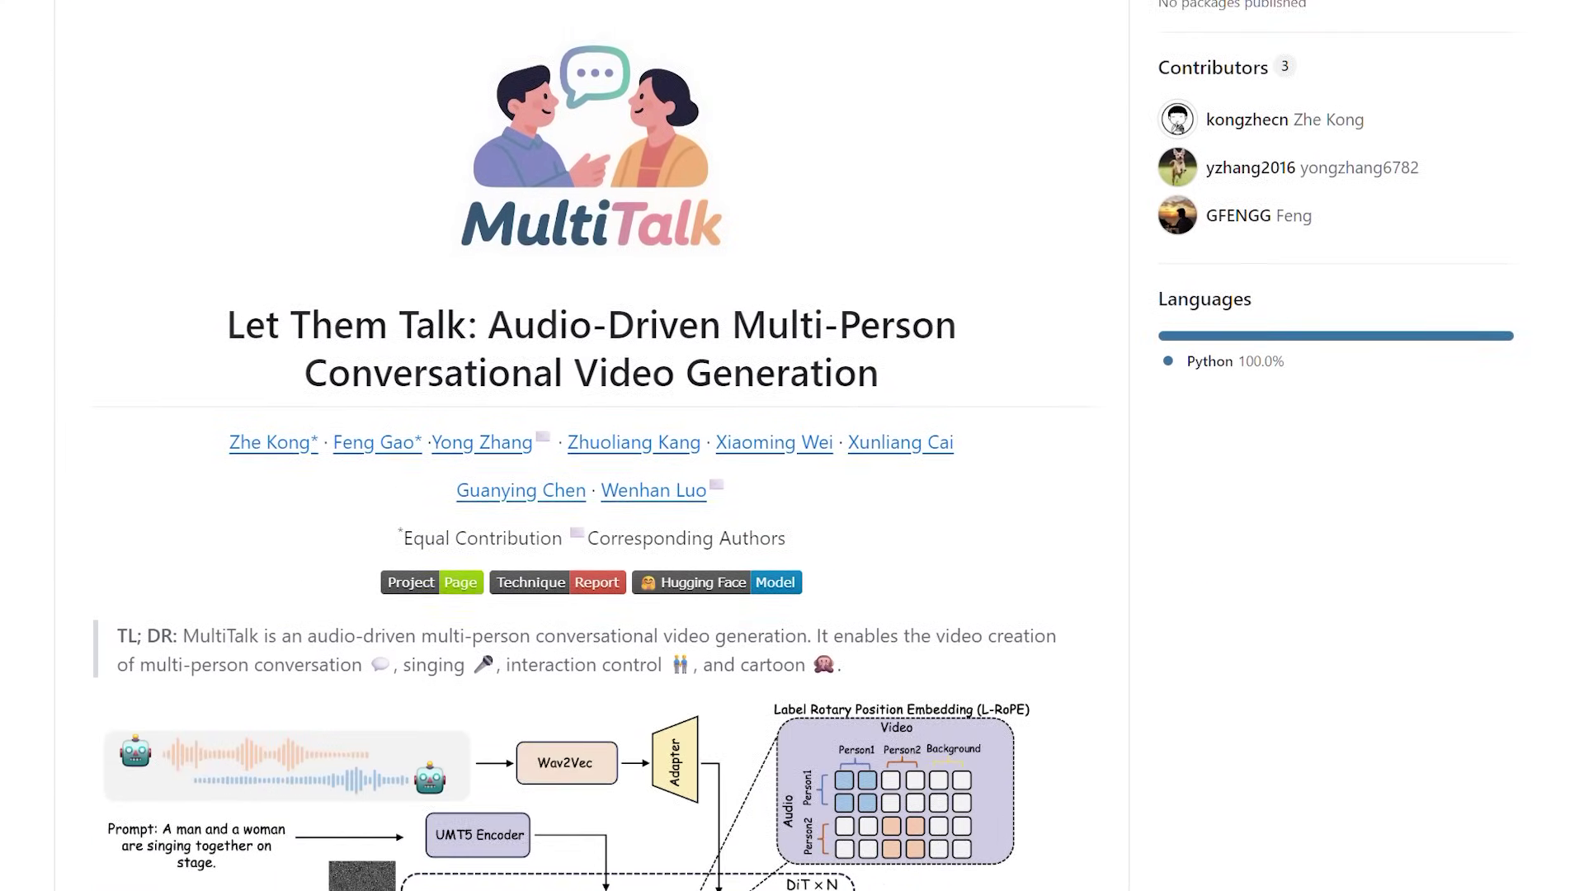
{"action": "scroll", "coordinate": [592, 446], "scroll_direction": "down", "scroll_amount": 5}
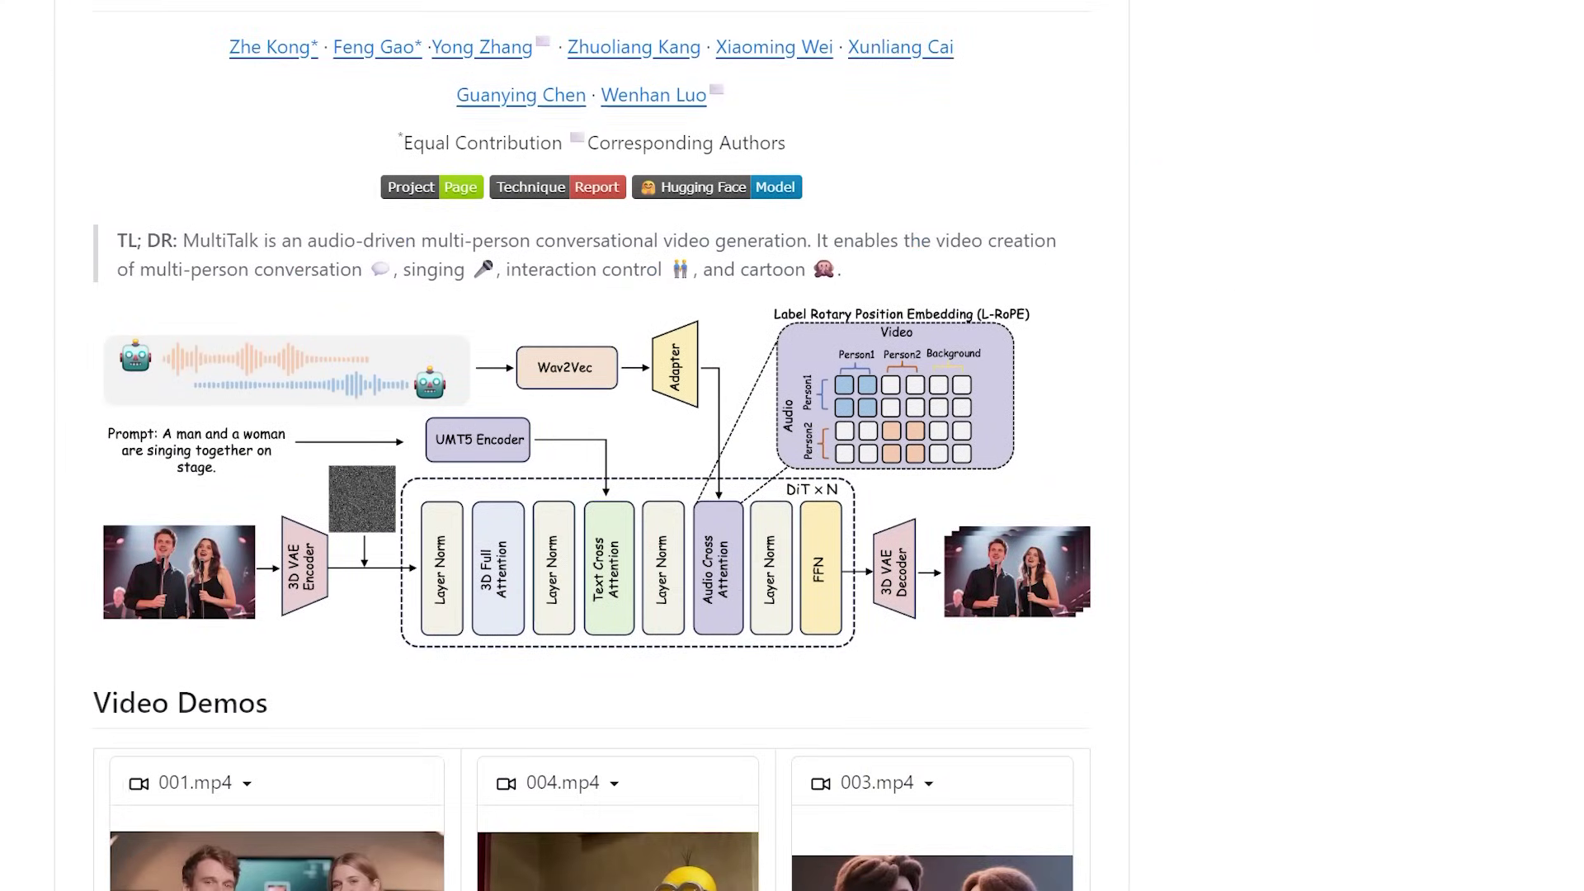
{"action": "scroll", "coordinate": [591, 446], "scroll_direction": "down", "scroll_amount": 2}
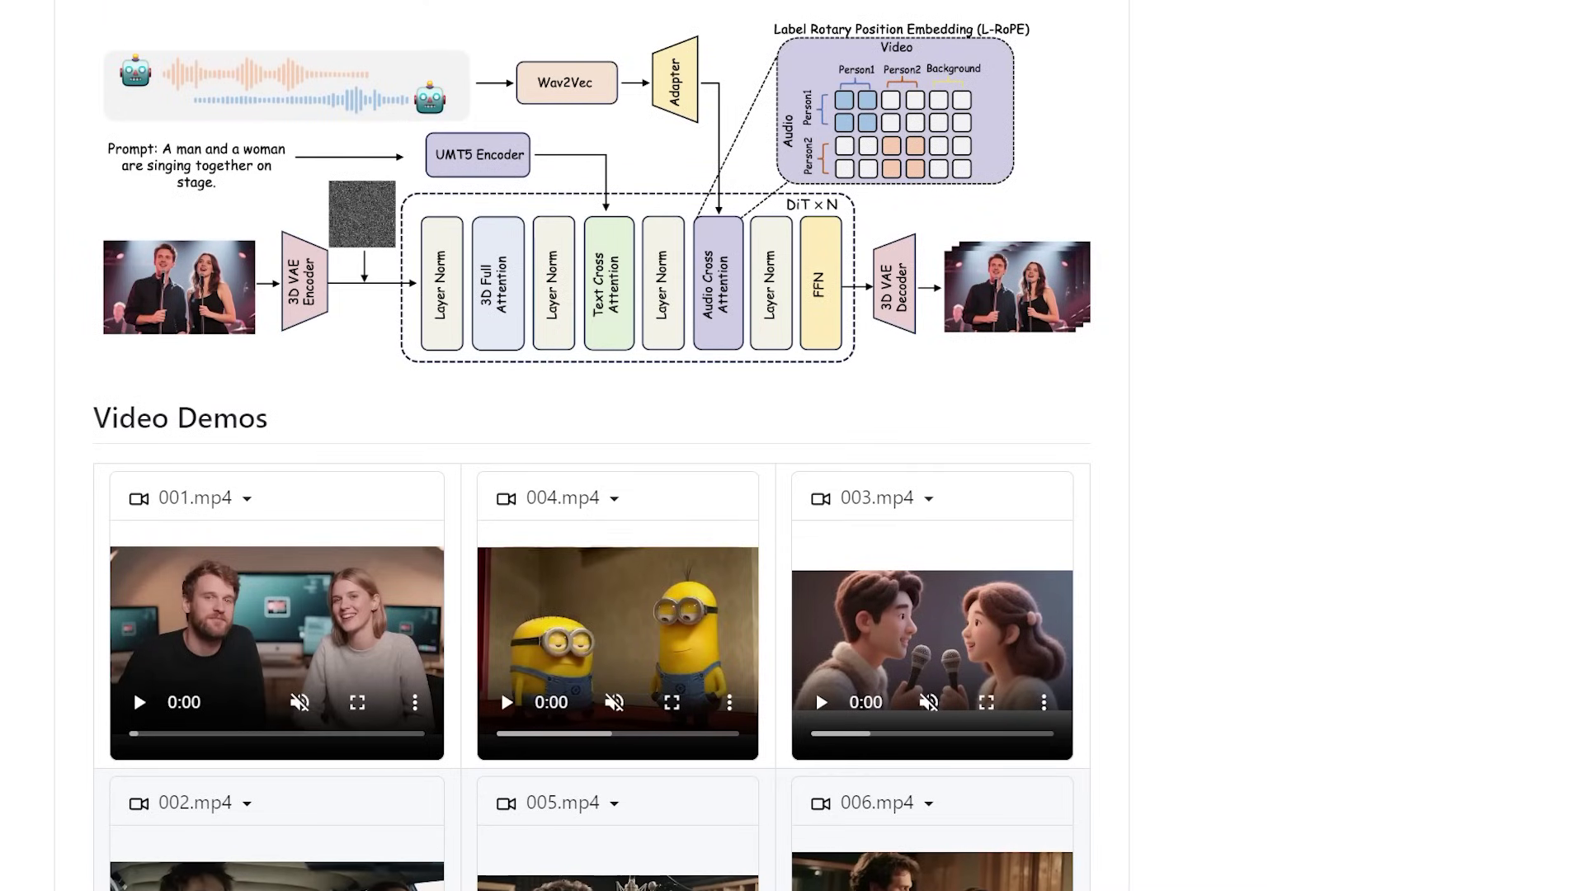
{"action": "scroll", "coordinate": [591, 446], "scroll_direction": "down", "scroll_amount": 5}
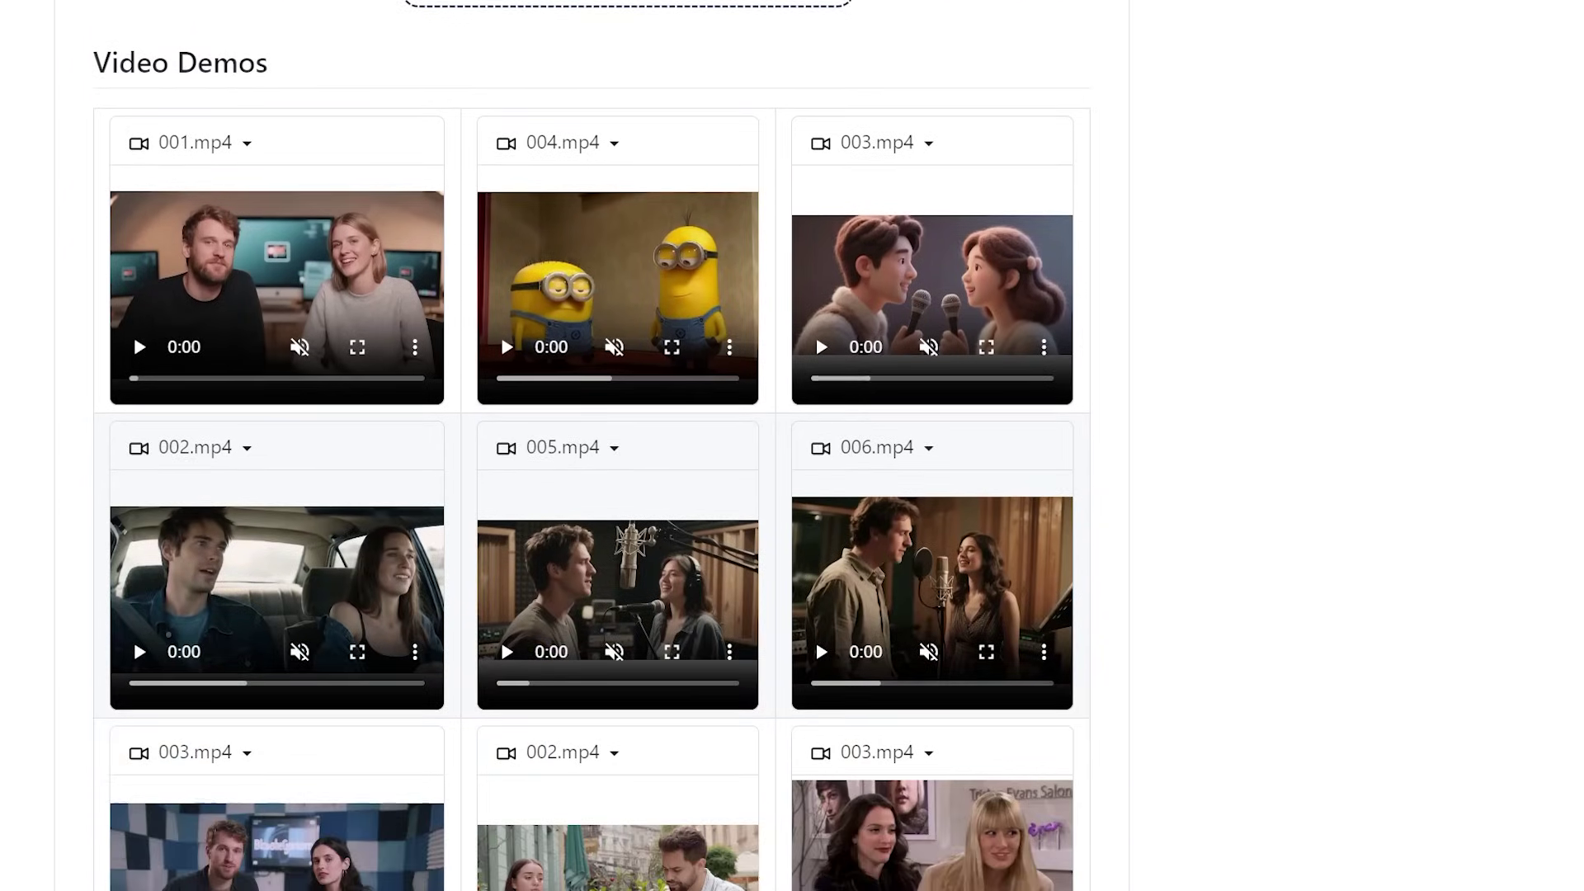
{"action": "scroll", "coordinate": [591, 446], "scroll_direction": "down", "scroll_amount": 2}
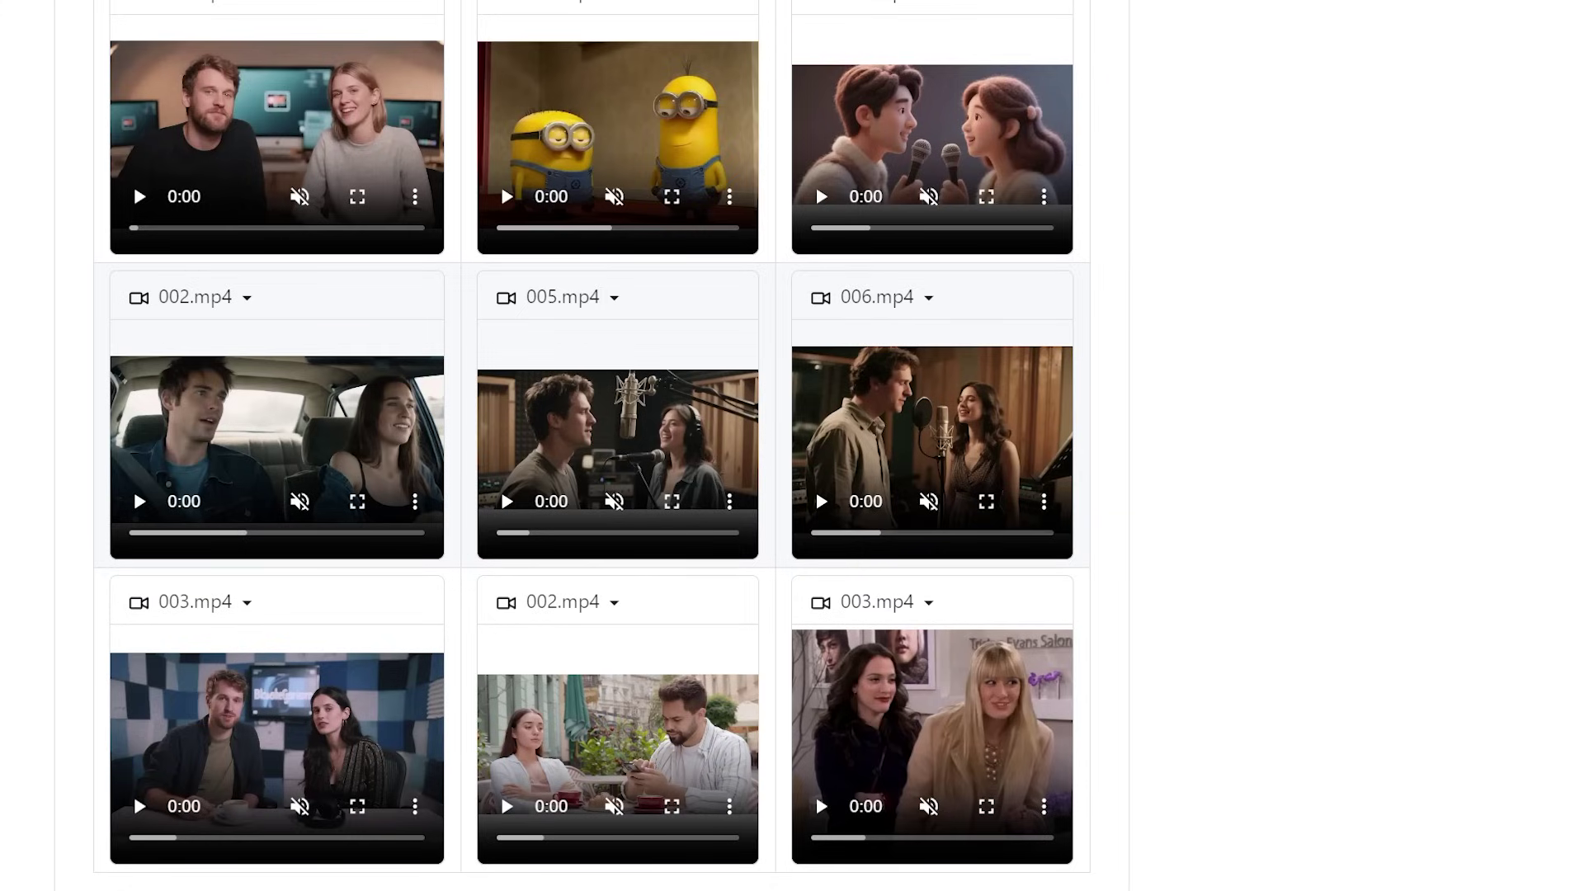
{"action": "scroll", "coordinate": [591, 446], "scroll_direction": "down", "scroll_amount": 2}
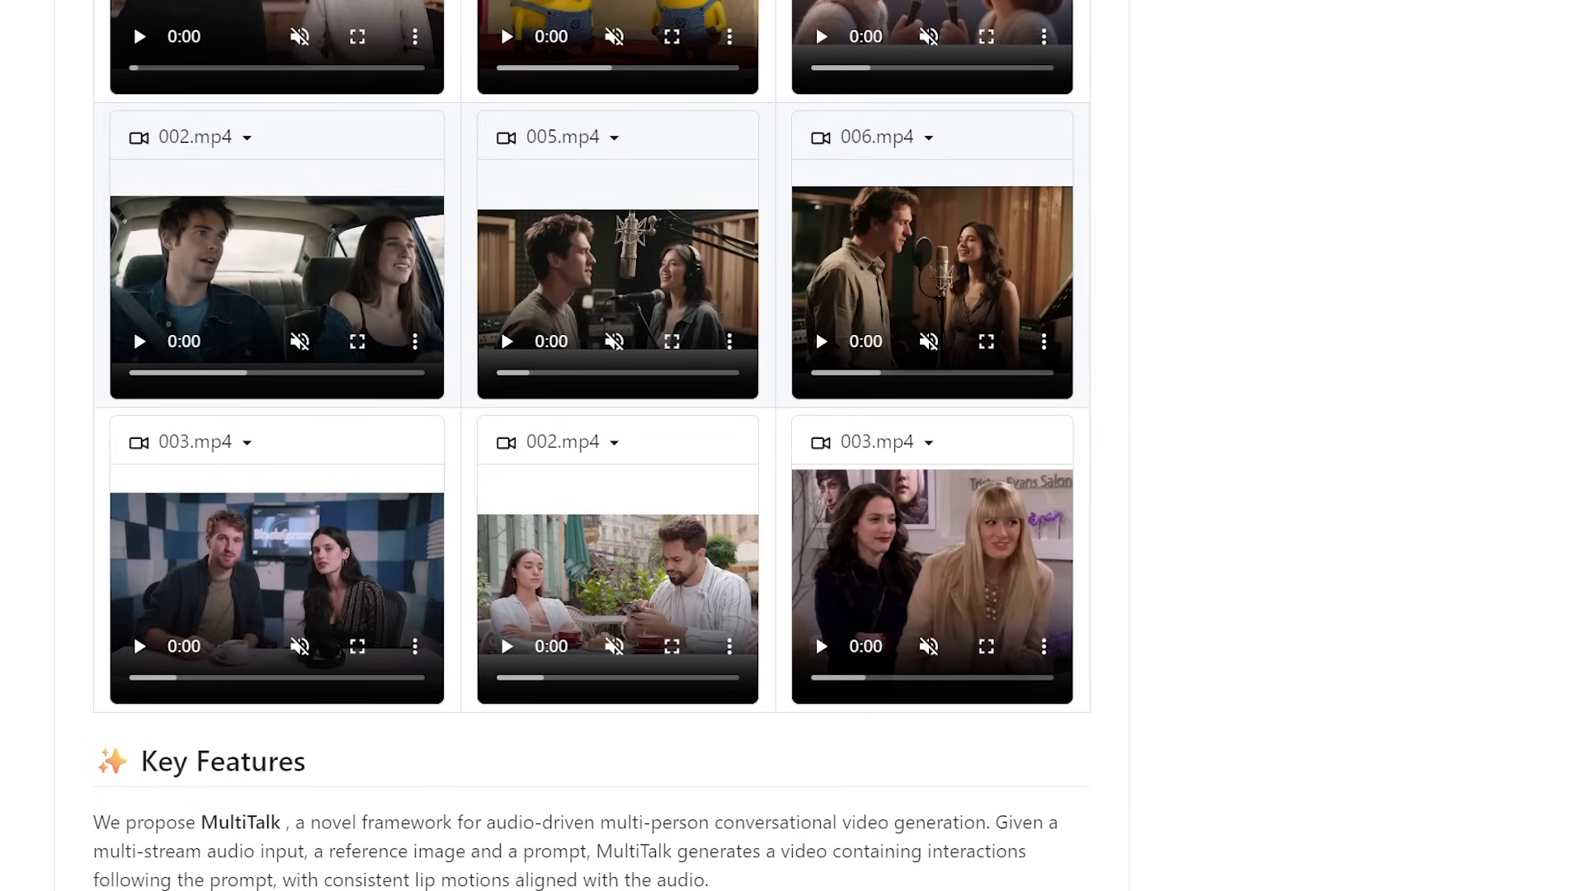
{"action": "scroll", "coordinate": [592, 445], "scroll_direction": "down", "scroll_amount": 1}
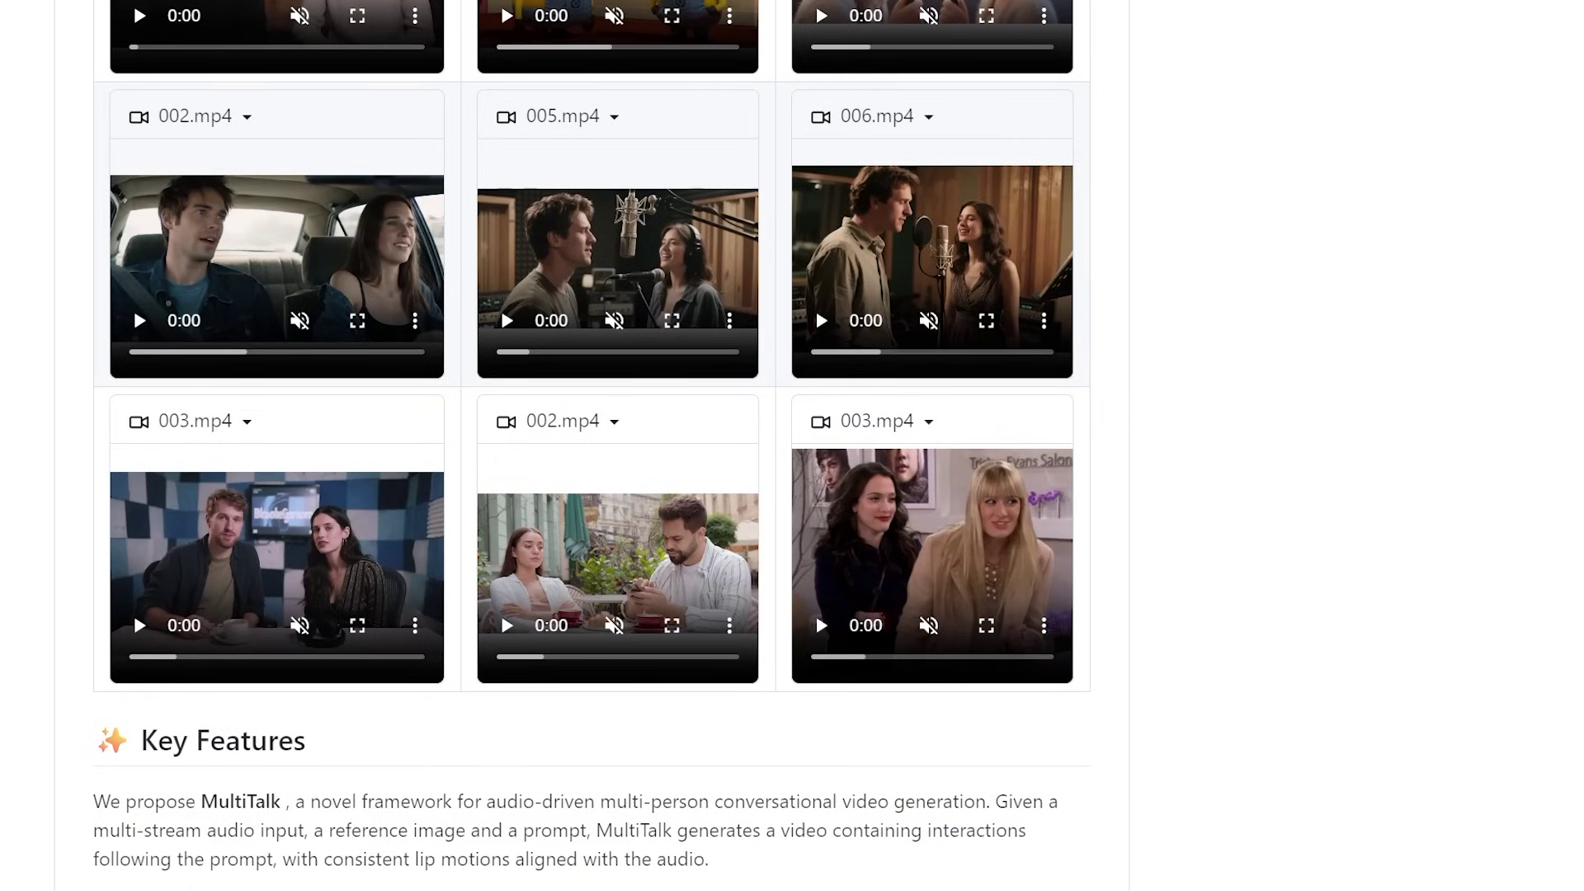
{"action": "scroll", "coordinate": [592, 445], "scroll_direction": "down", "scroll_amount": 1}
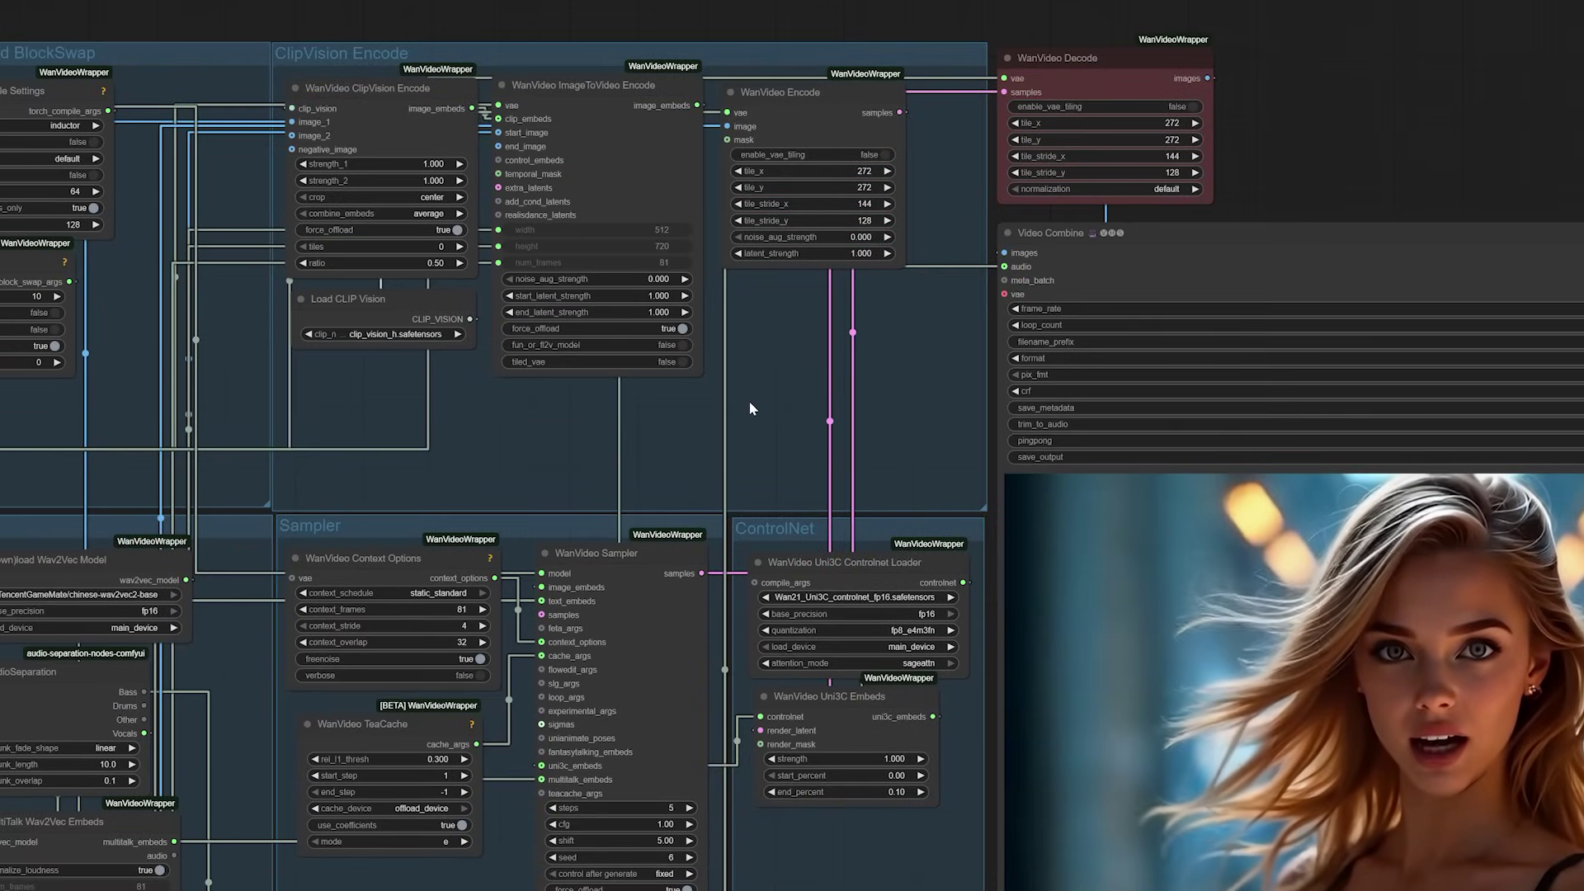
- Pan the canvas to inspect the SpongeBob portrait, yougotta.wav audio and winking SpongeBob prompt
{"action": "left_click_drag", "start_coordinate": [750, 409], "coordinate": [746, 329]}
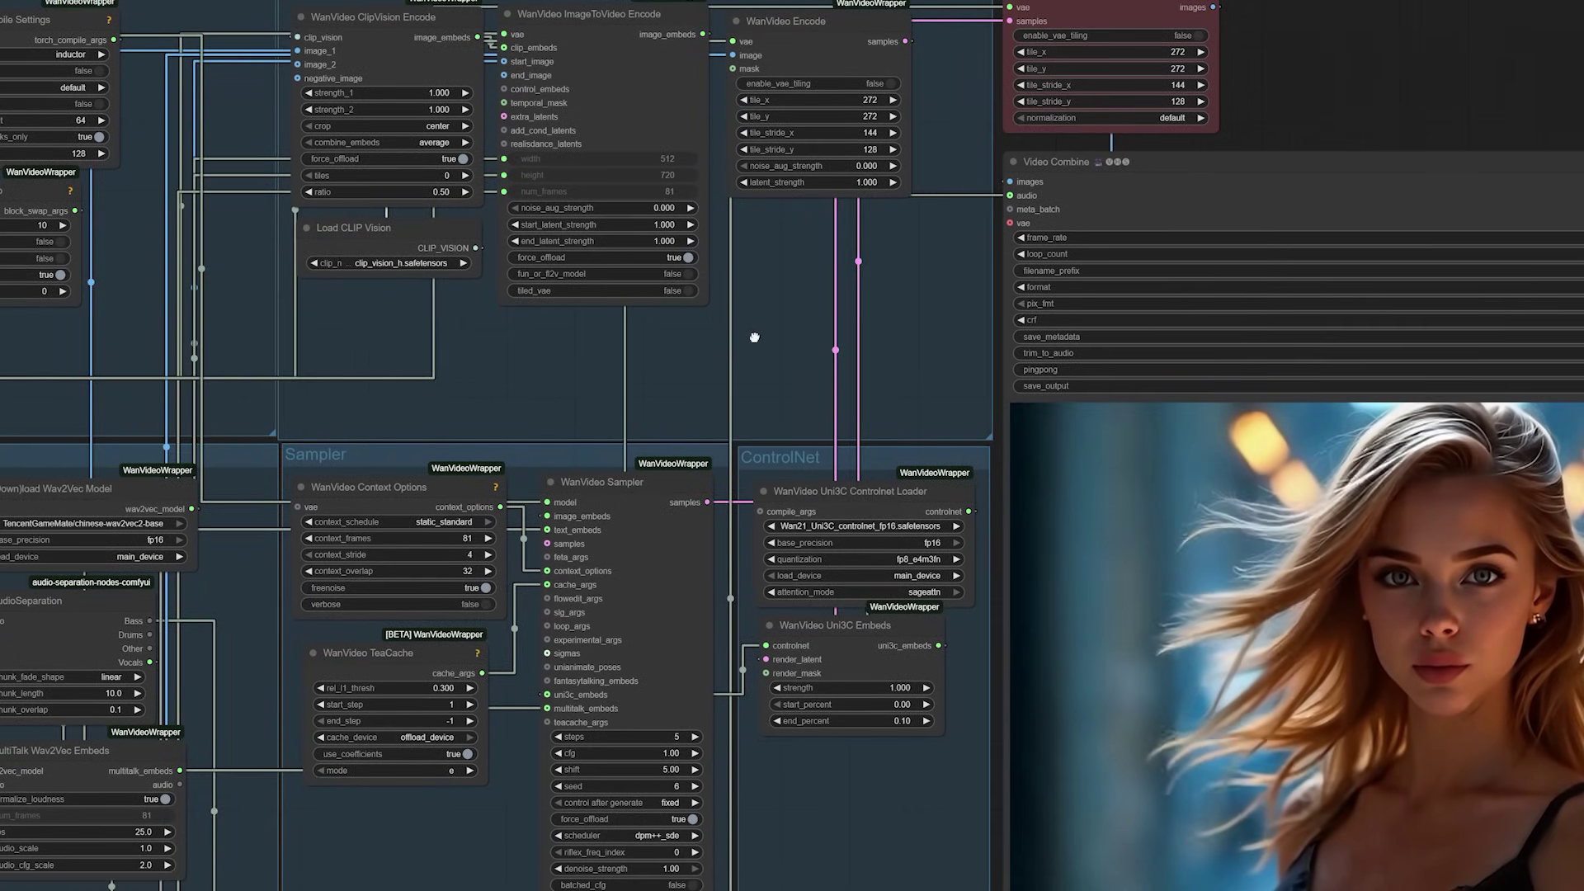
{"action": "left_click_drag", "start_coordinate": [505, 357], "coordinate": [814, 379]}
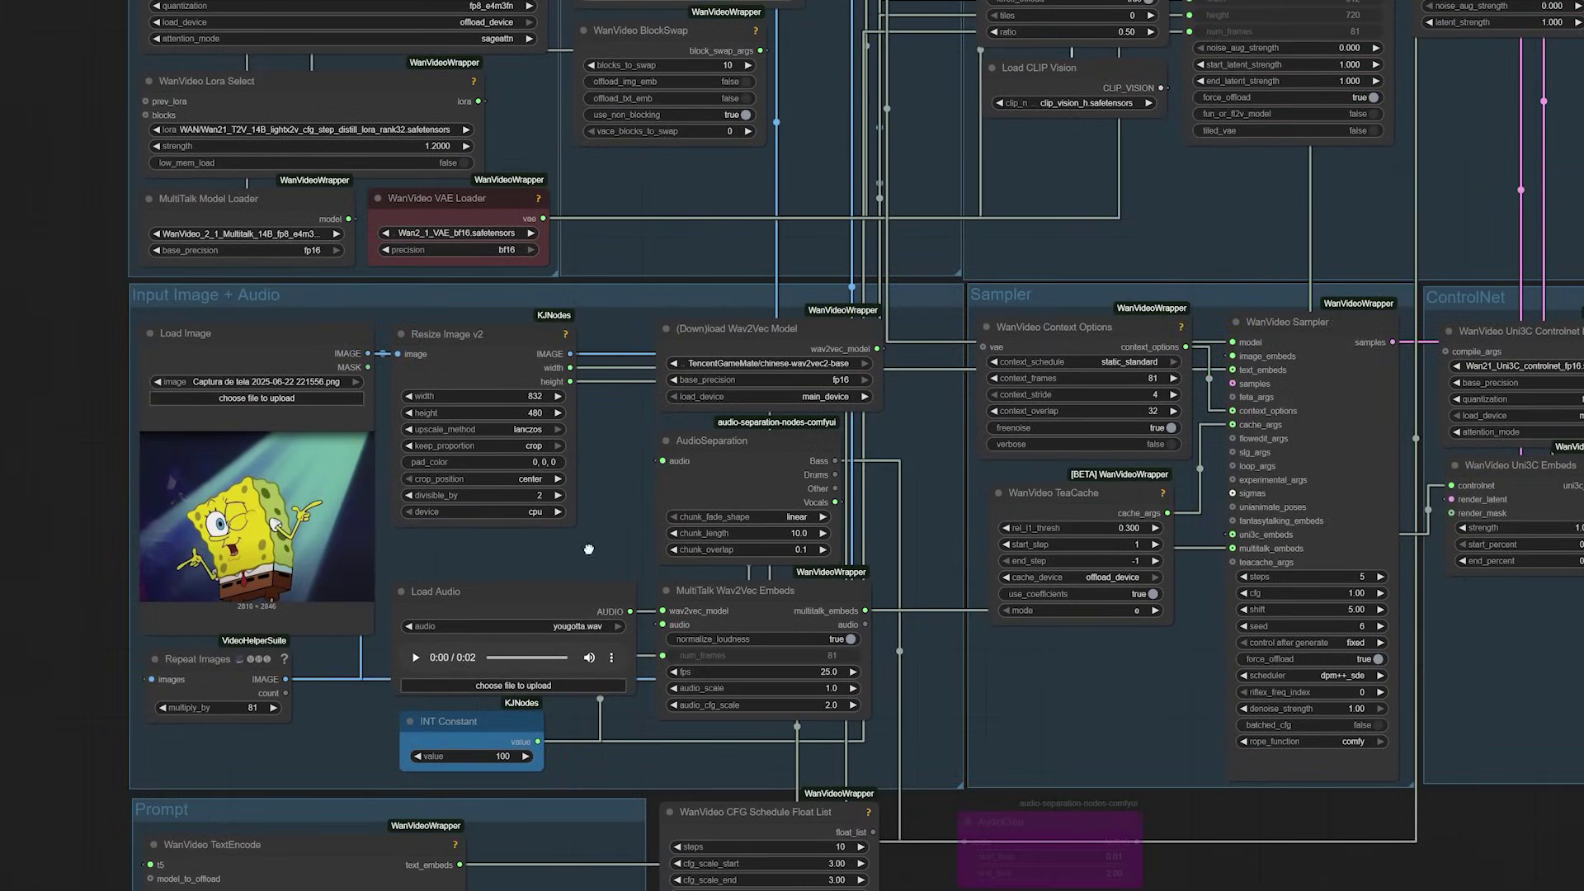
{"action": "left_click_drag", "start_coordinate": [588, 549], "coordinate": [617, 424]}
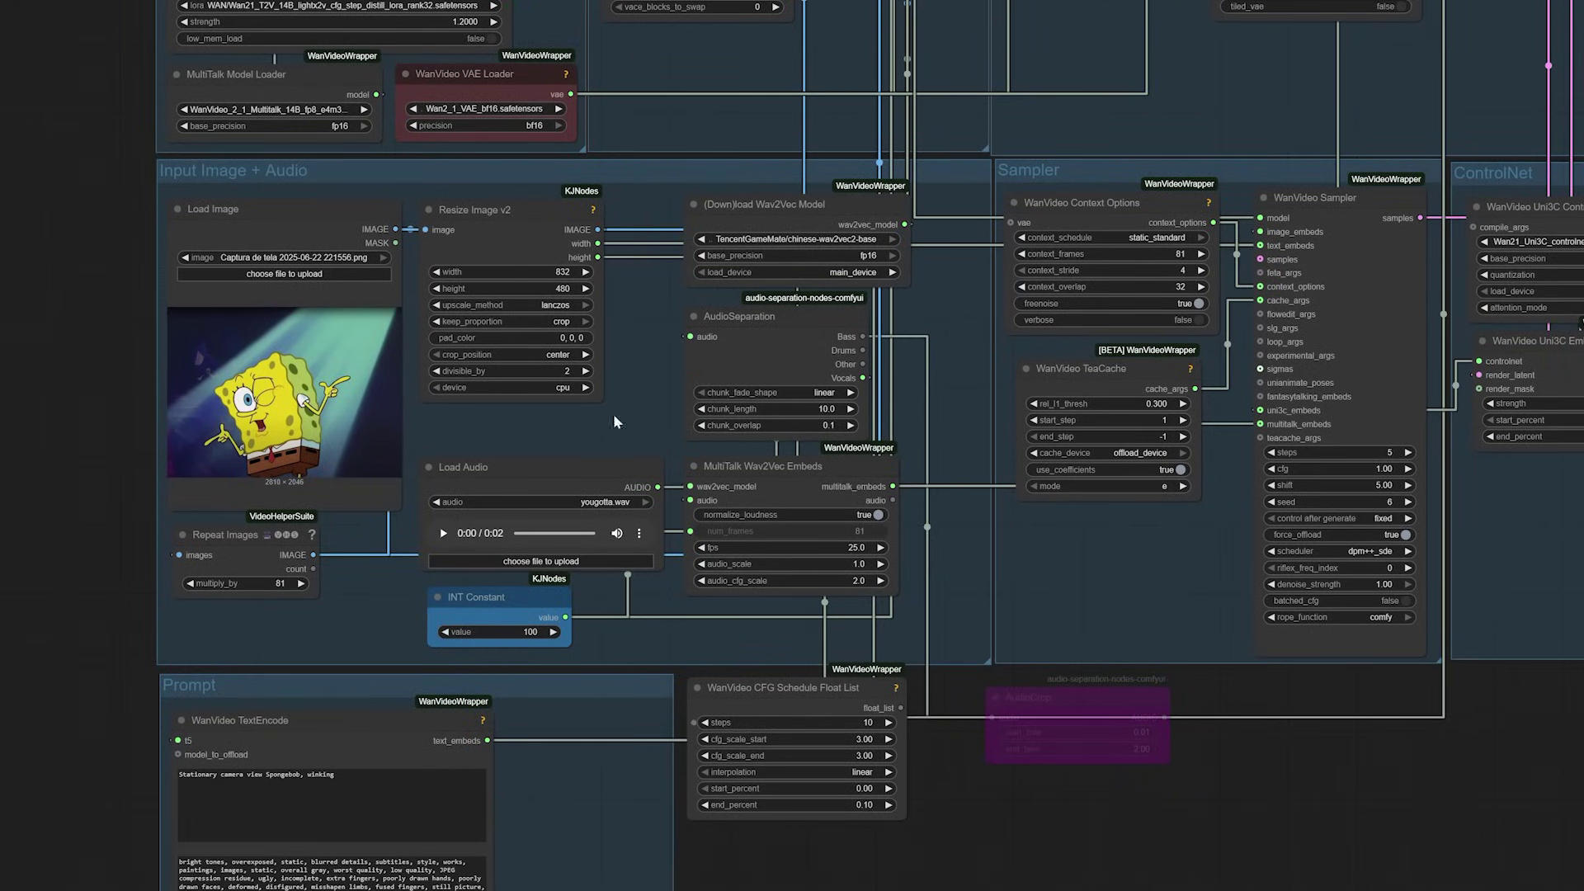
{"action": "left_click_drag", "start_coordinate": [636, 294], "coordinate": [600, 544]}
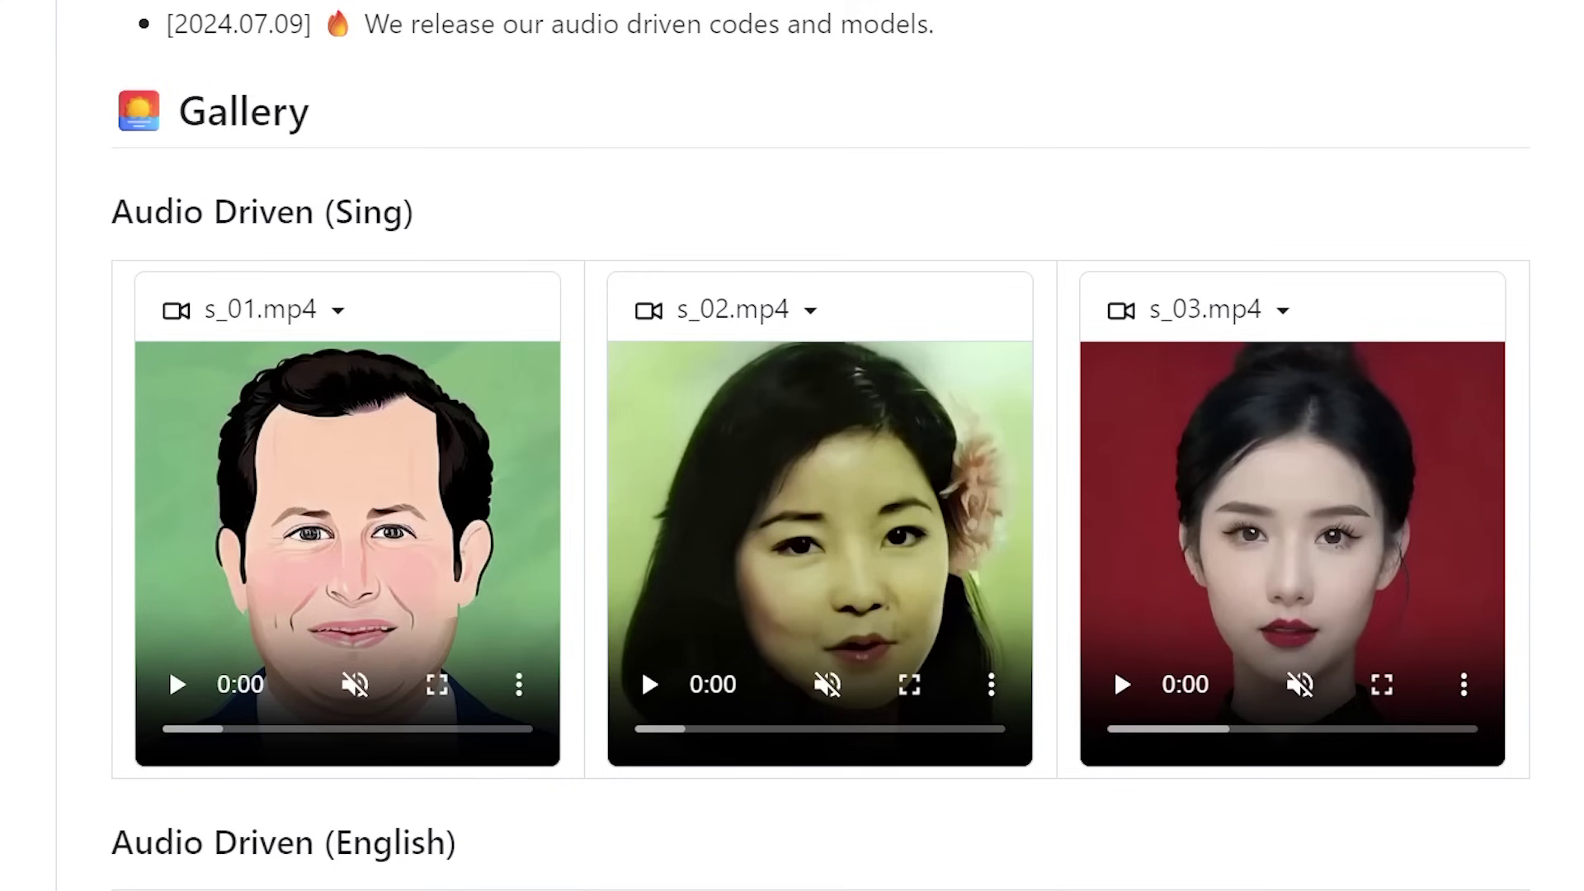
- Scroll to the English landmark examples and play en_01, en_02 and en_03
{"action": "scroll", "coordinate": [792, 446], "scroll_direction": "down", "scroll_amount": 4}
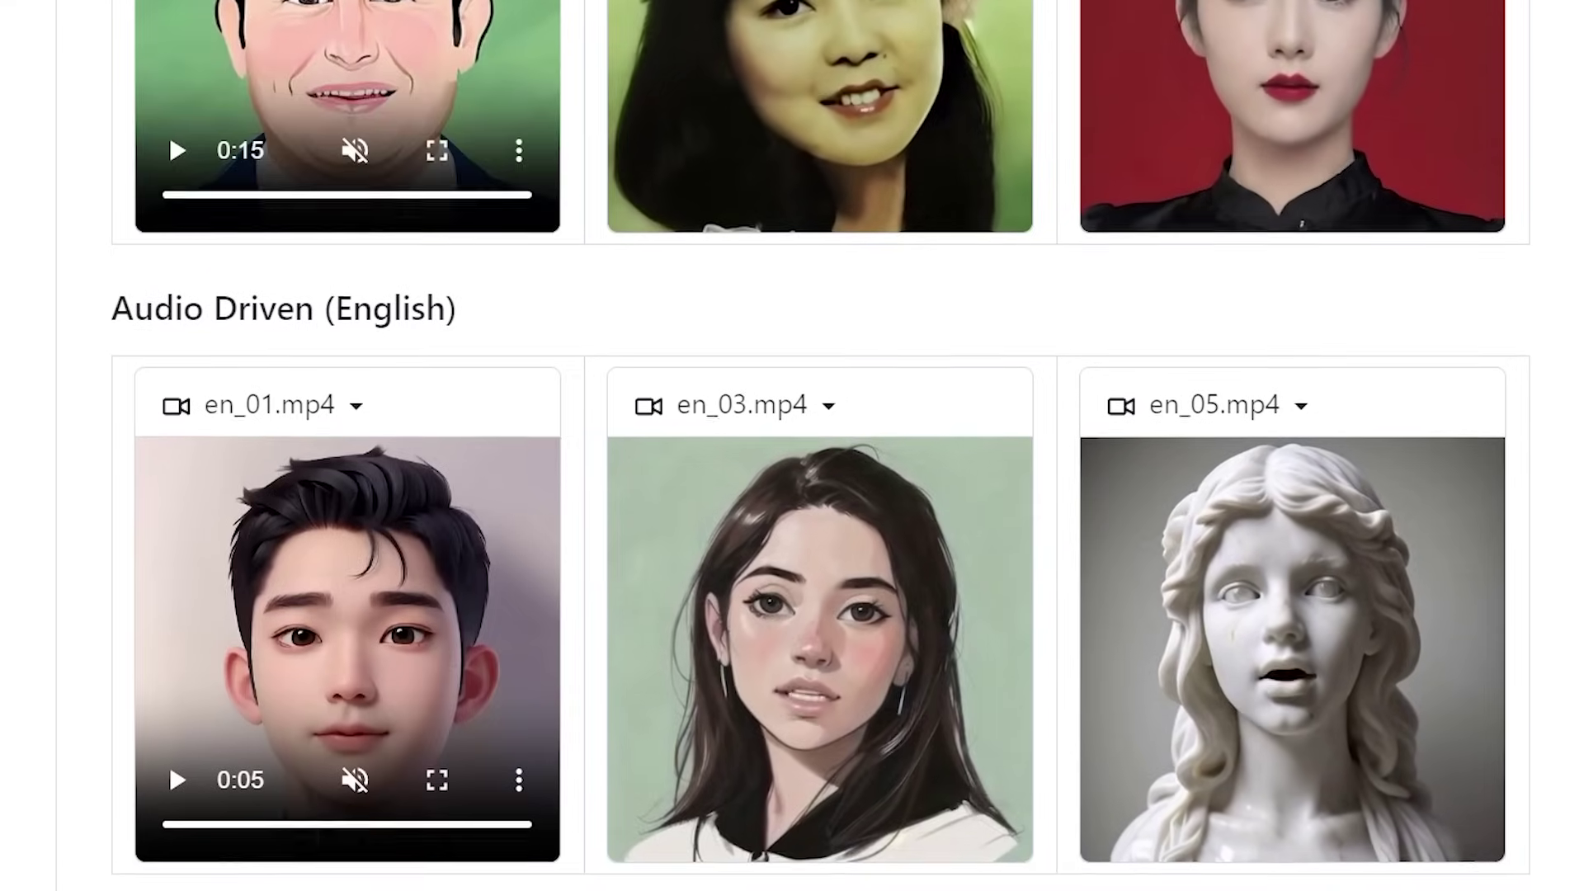
{"action": "scroll", "coordinate": [792, 446], "scroll_direction": "down", "scroll_amount": 6}
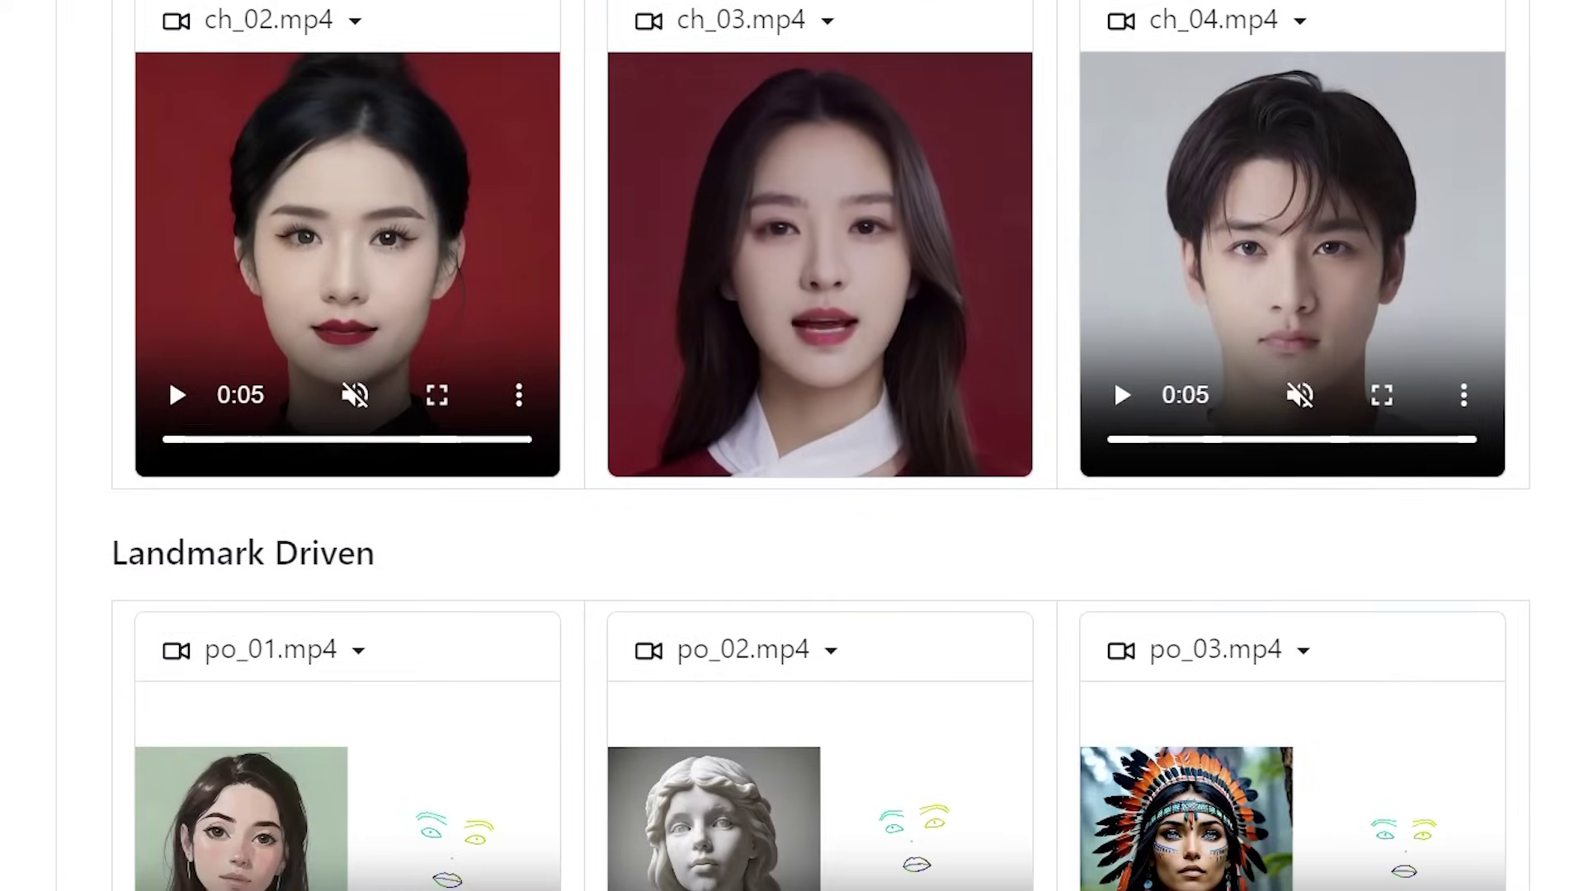
{"action": "scroll", "coordinate": [792, 445], "scroll_direction": "up", "scroll_amount": 1}
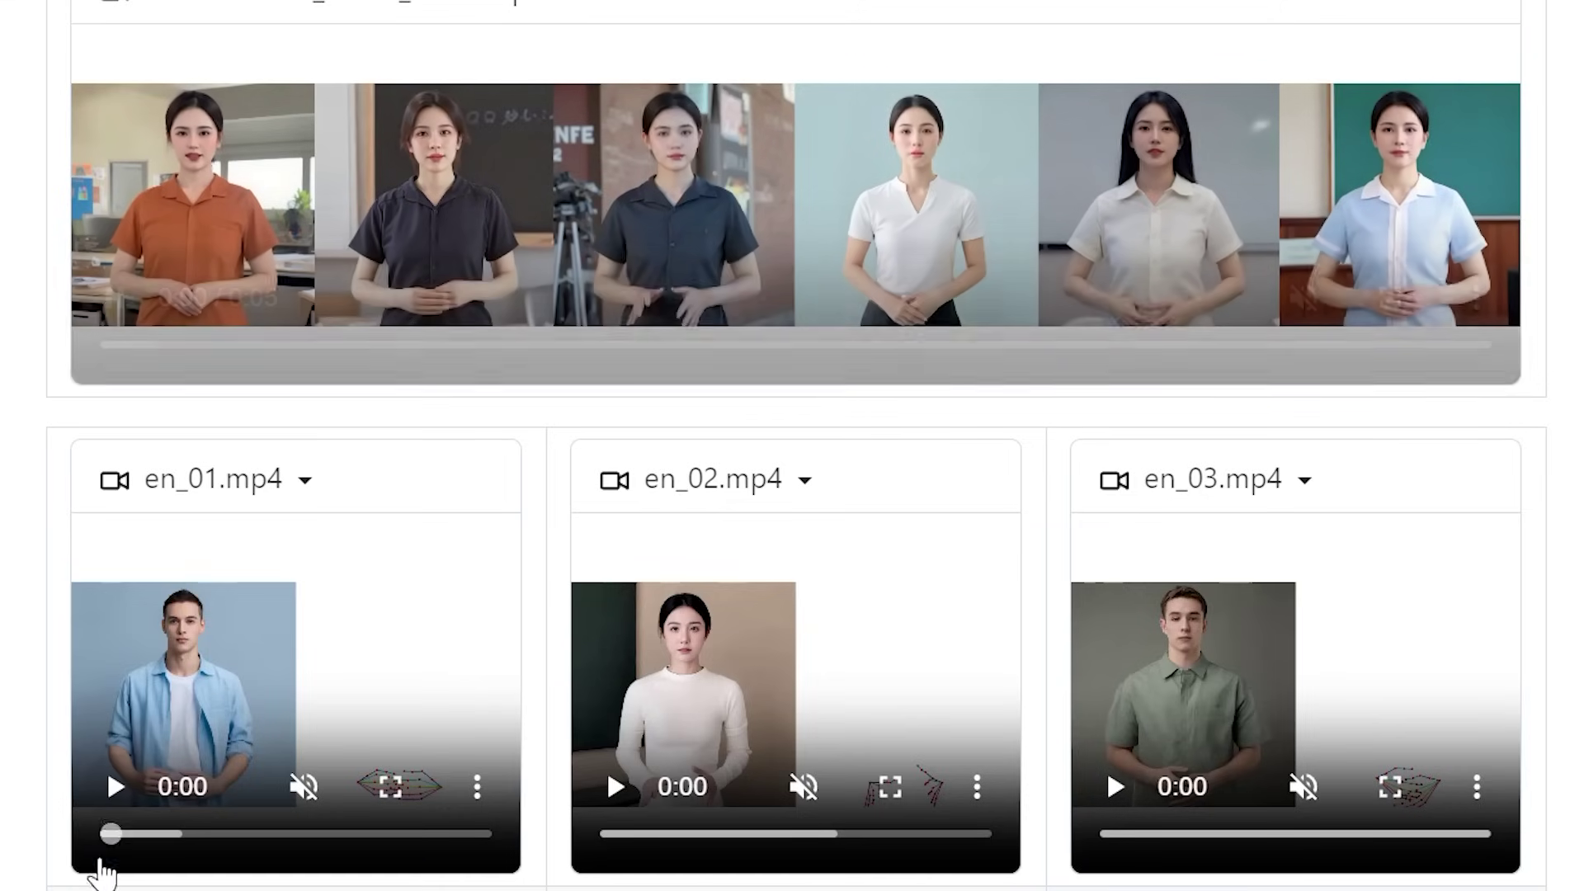
{"action": "left_click", "coordinate": [115, 786]}
{"action": "left_click", "coordinate": [612, 790]}
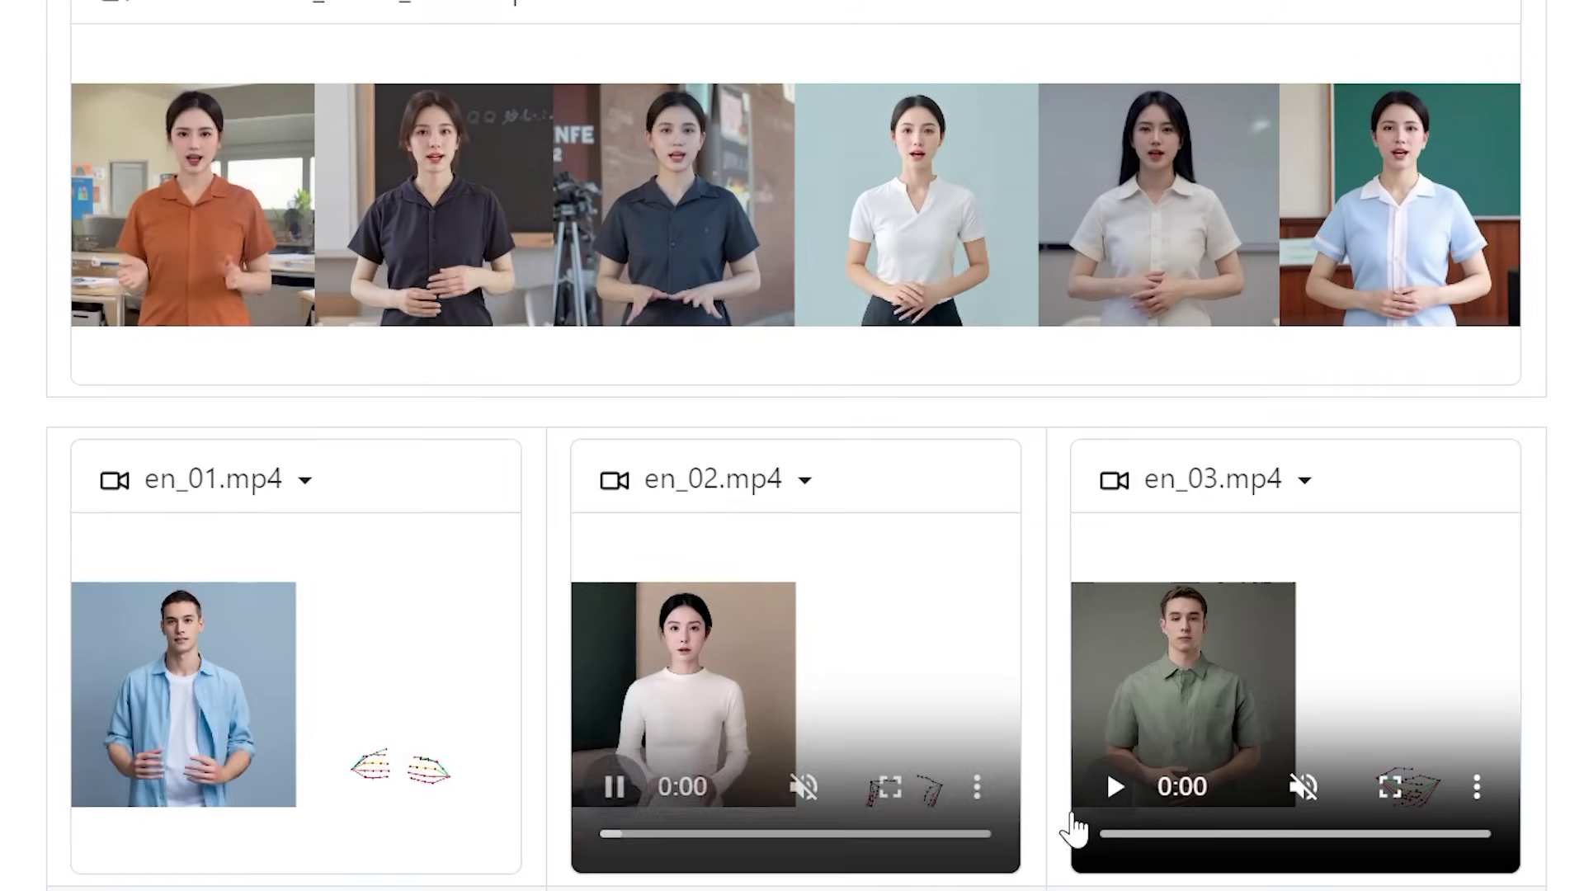
{"action": "left_click", "coordinate": [1114, 790]}
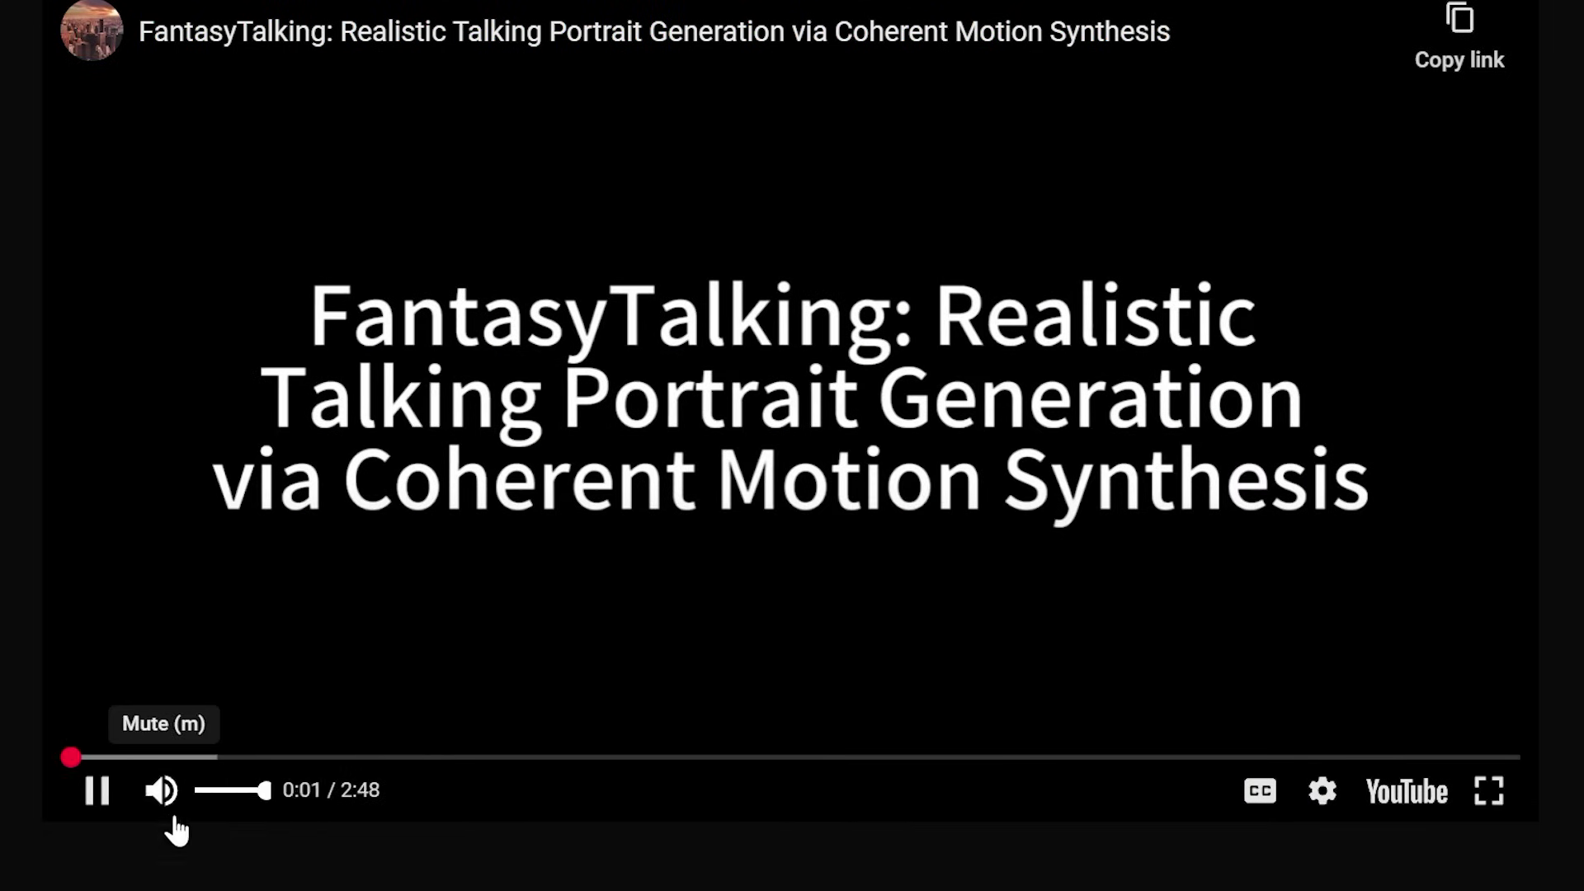
- Skip the comparison video to the kale character, then browse the generated and OmniHuman-1 comparison examples
{"action": "left_click", "coordinate": [101, 756]}
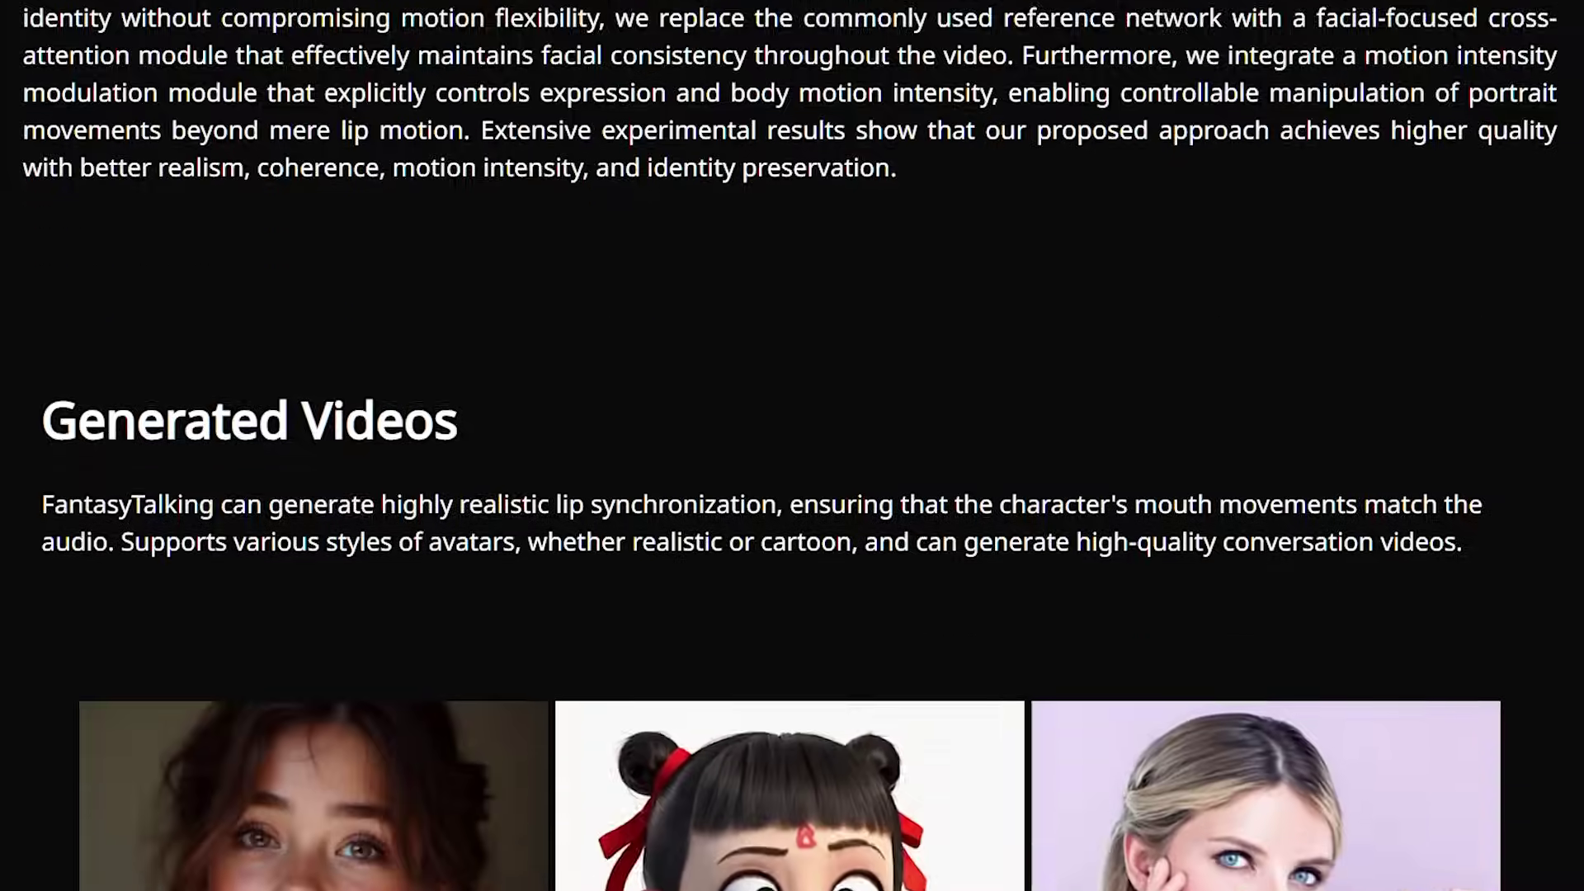
{"action": "scroll", "coordinate": [792, 446], "scroll_direction": "down", "scroll_amount": 2}
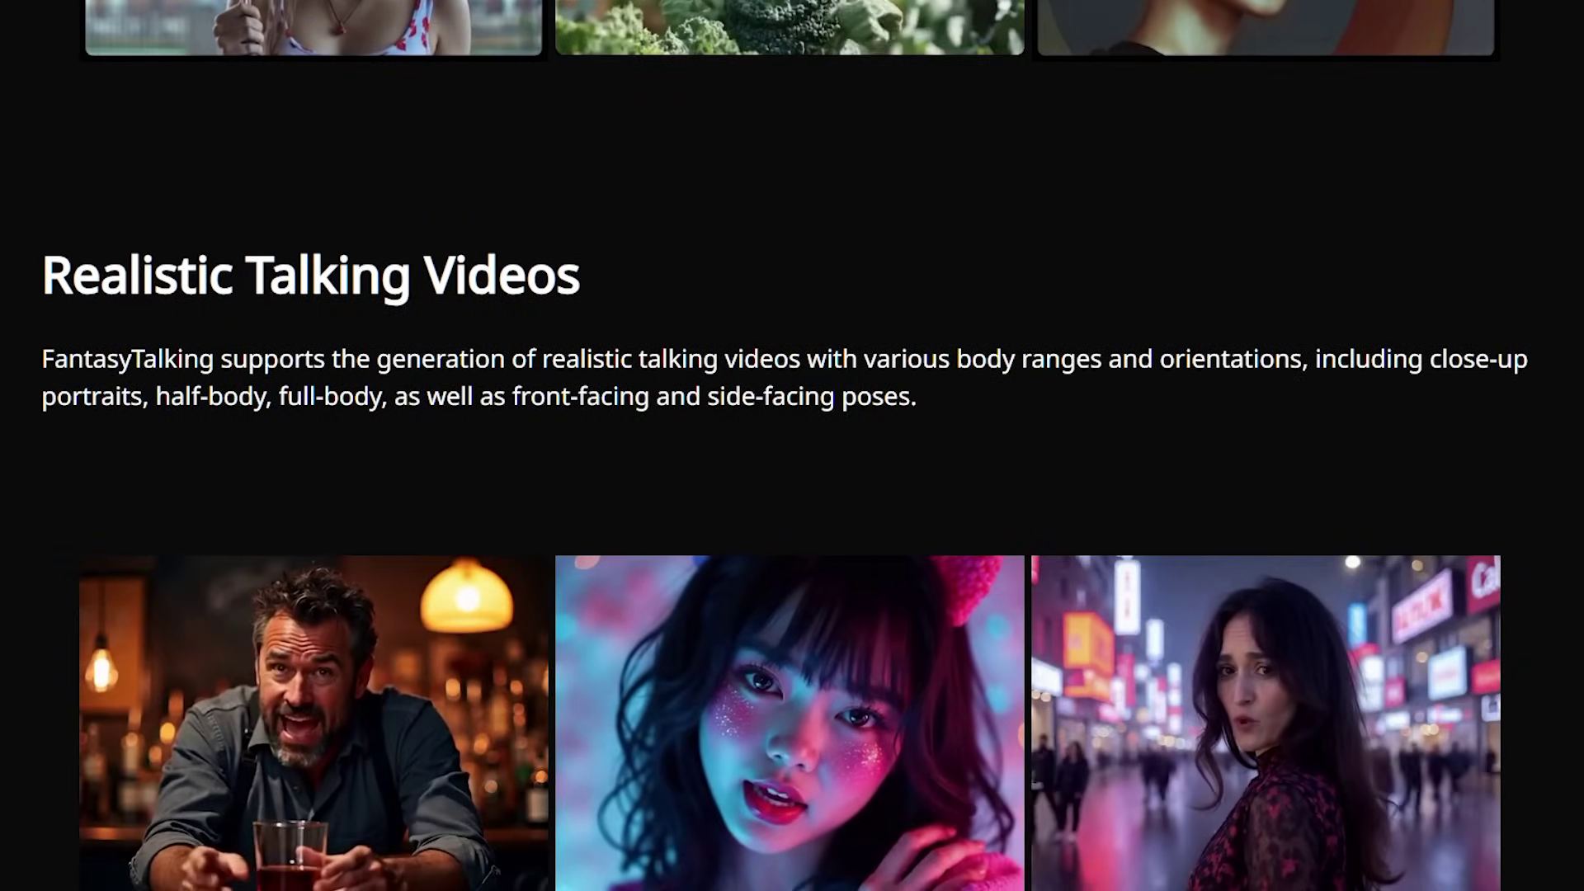
{"action": "scroll", "coordinate": [792, 445], "scroll_direction": "down", "scroll_amount": 5}
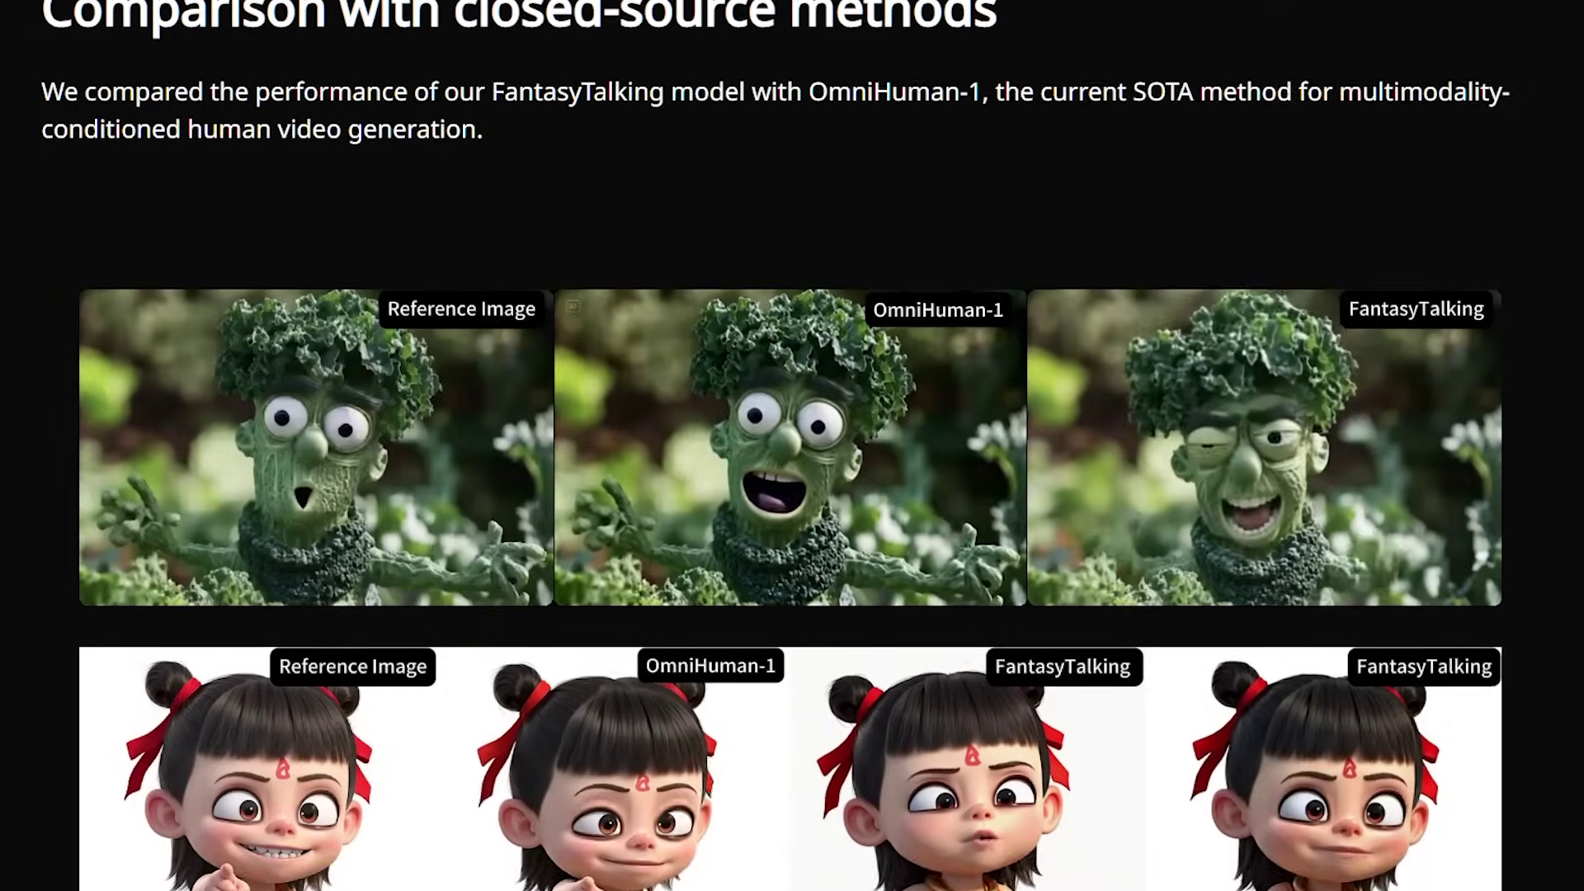
{"action": "scroll", "coordinate": [792, 446], "scroll_direction": "down", "scroll_amount": 6}
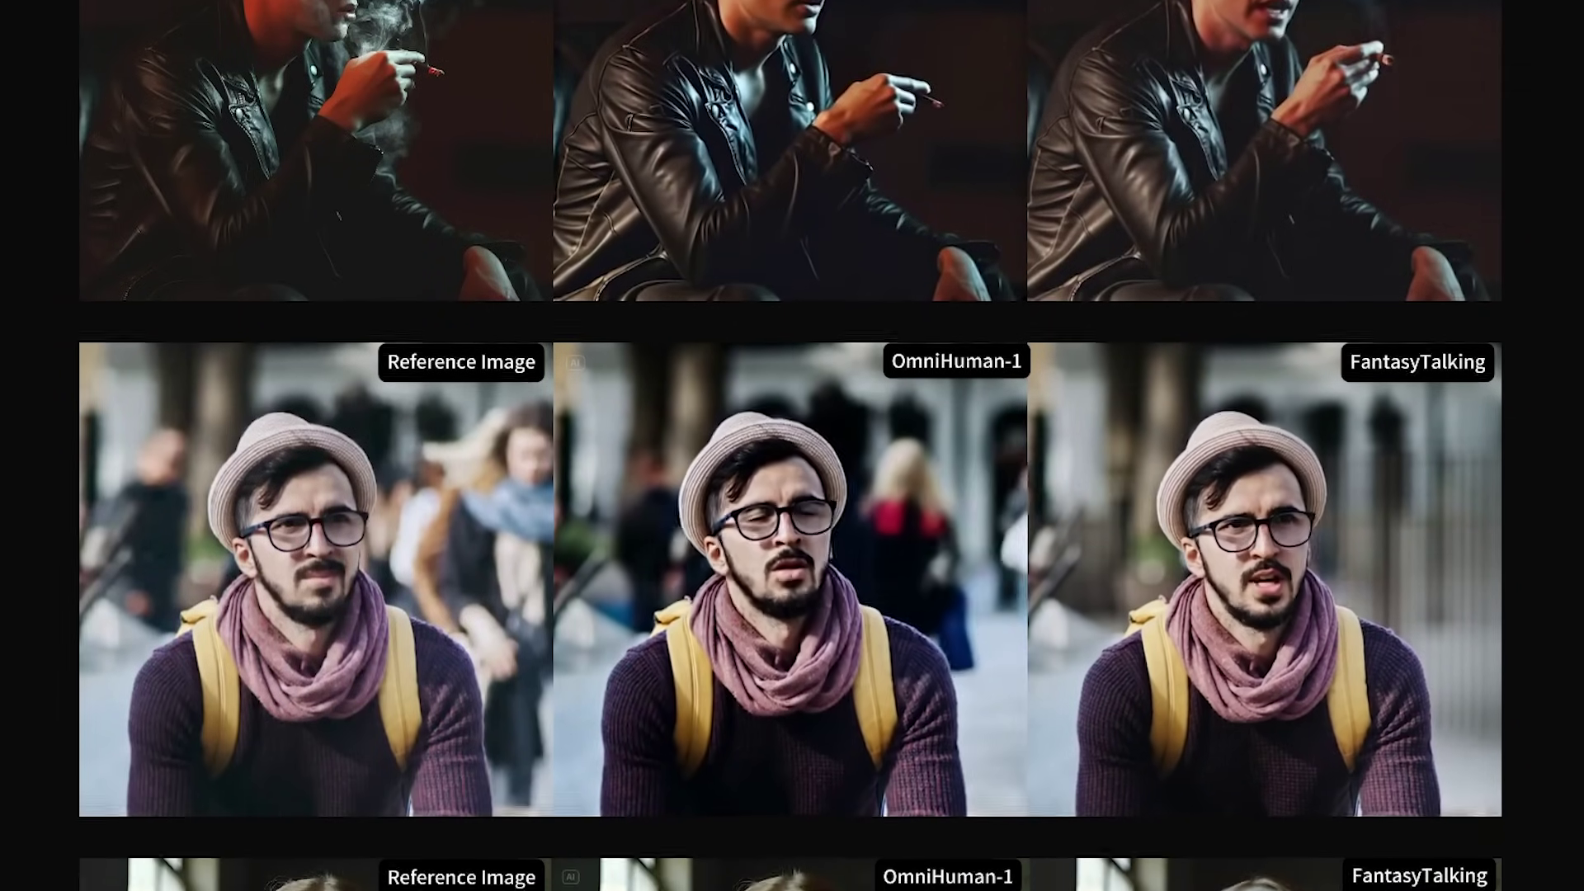
{"action": "scroll", "coordinate": [792, 445], "scroll_direction": "down", "scroll_amount": 3}
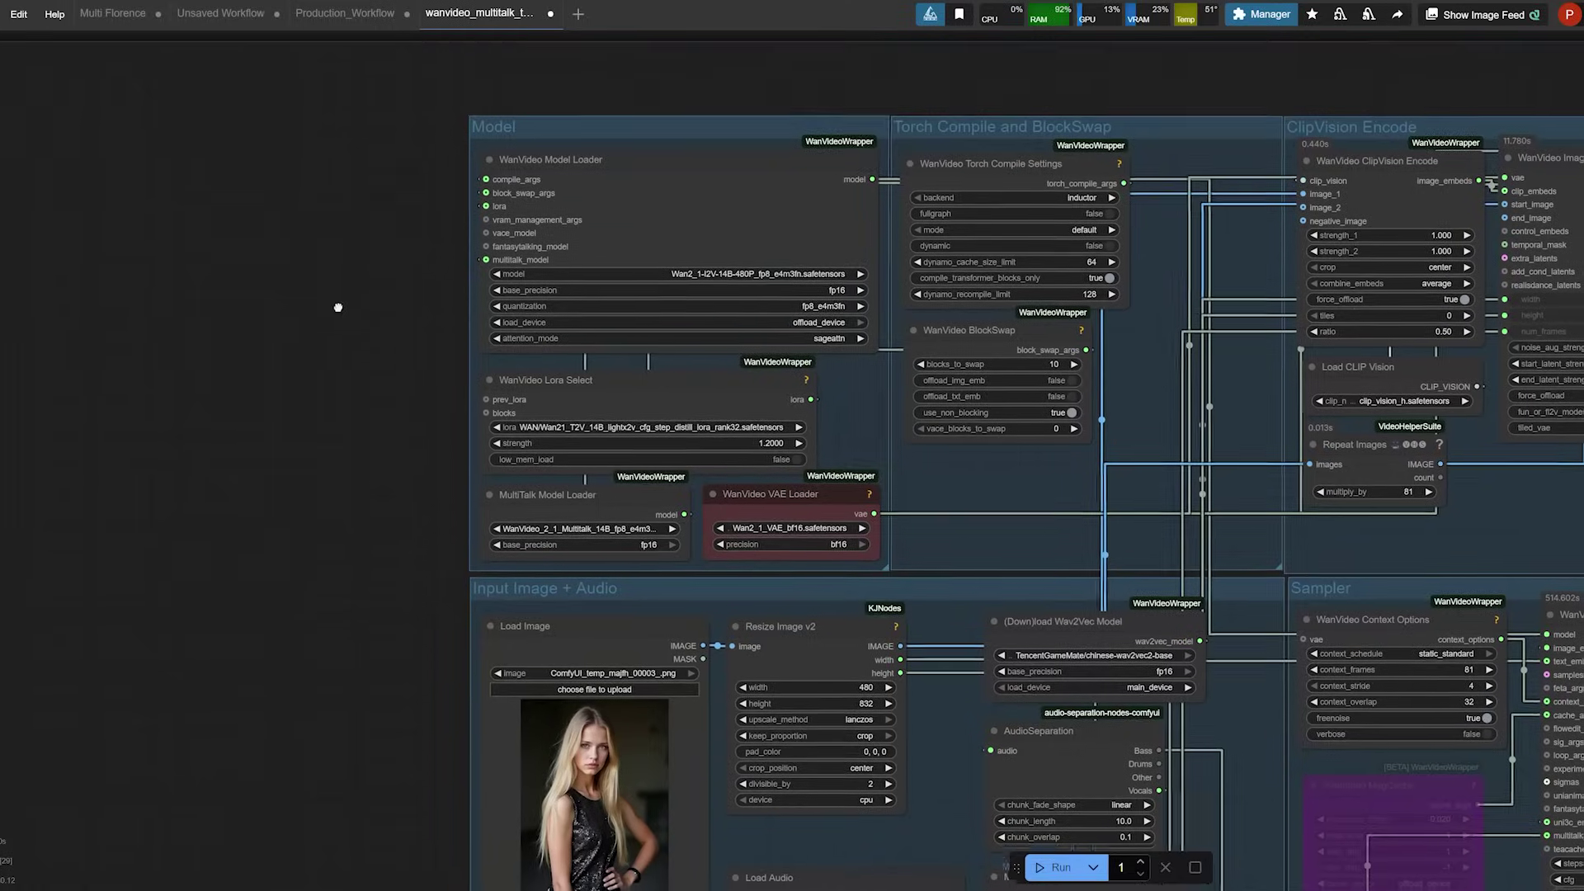
- Zoom and pan to the Prompt group's woman-talking prompt text
{"action": "scroll", "coordinate": [330, 371], "scroll_direction": "down", "scroll_amount": 3}
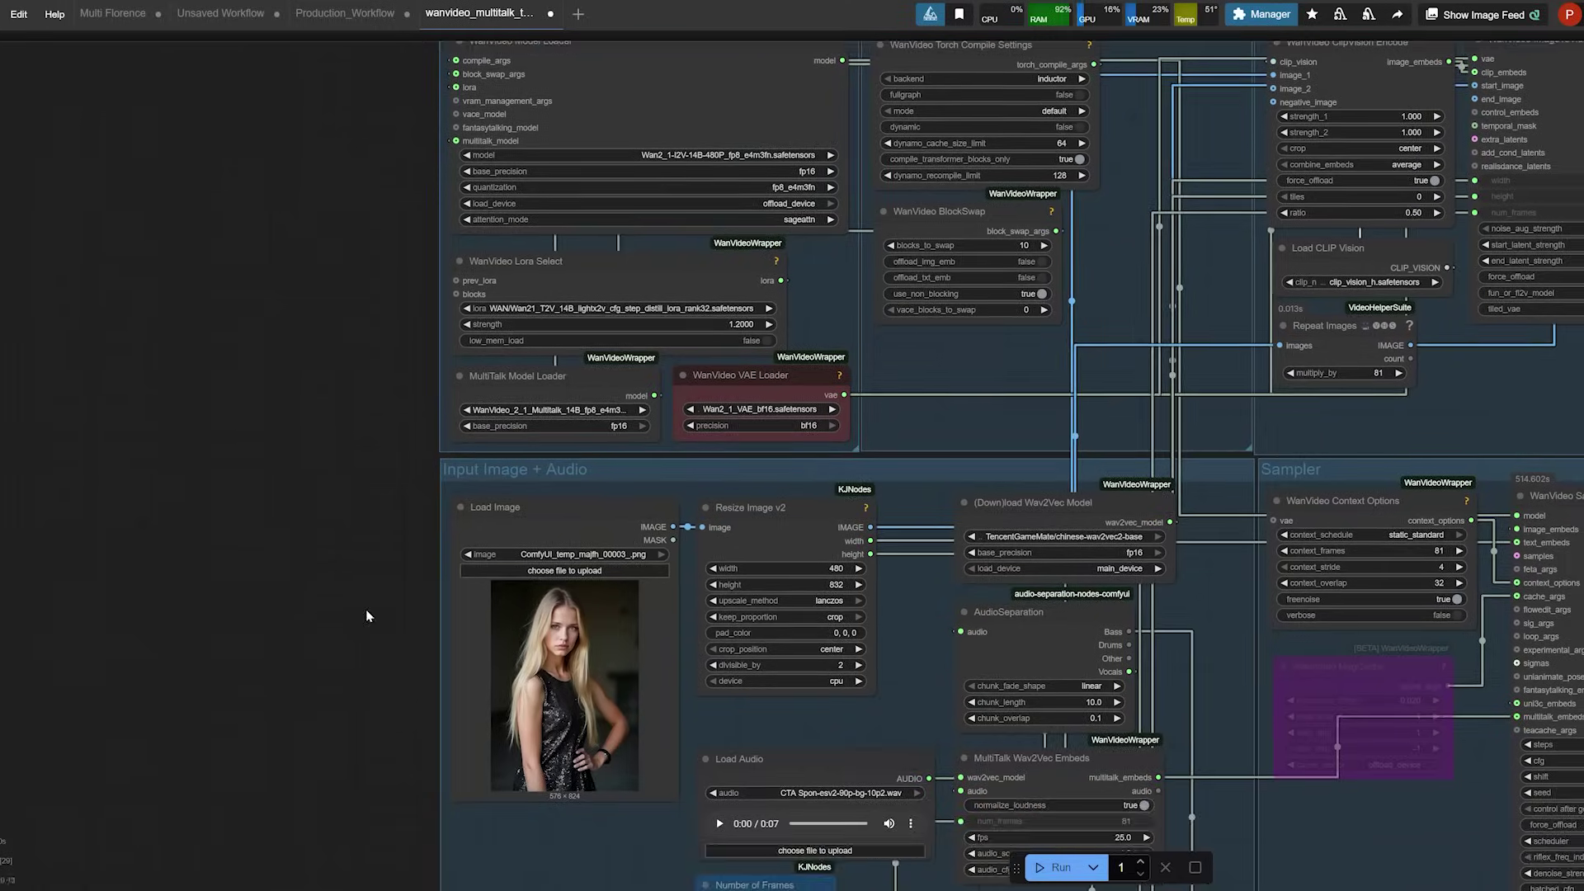
{"action": "scroll", "coordinate": [365, 608], "scroll_direction": "down", "scroll_amount": 2}
{"action": "scroll", "coordinate": [363, 594], "scroll_direction": "down", "scroll_amount": 3}
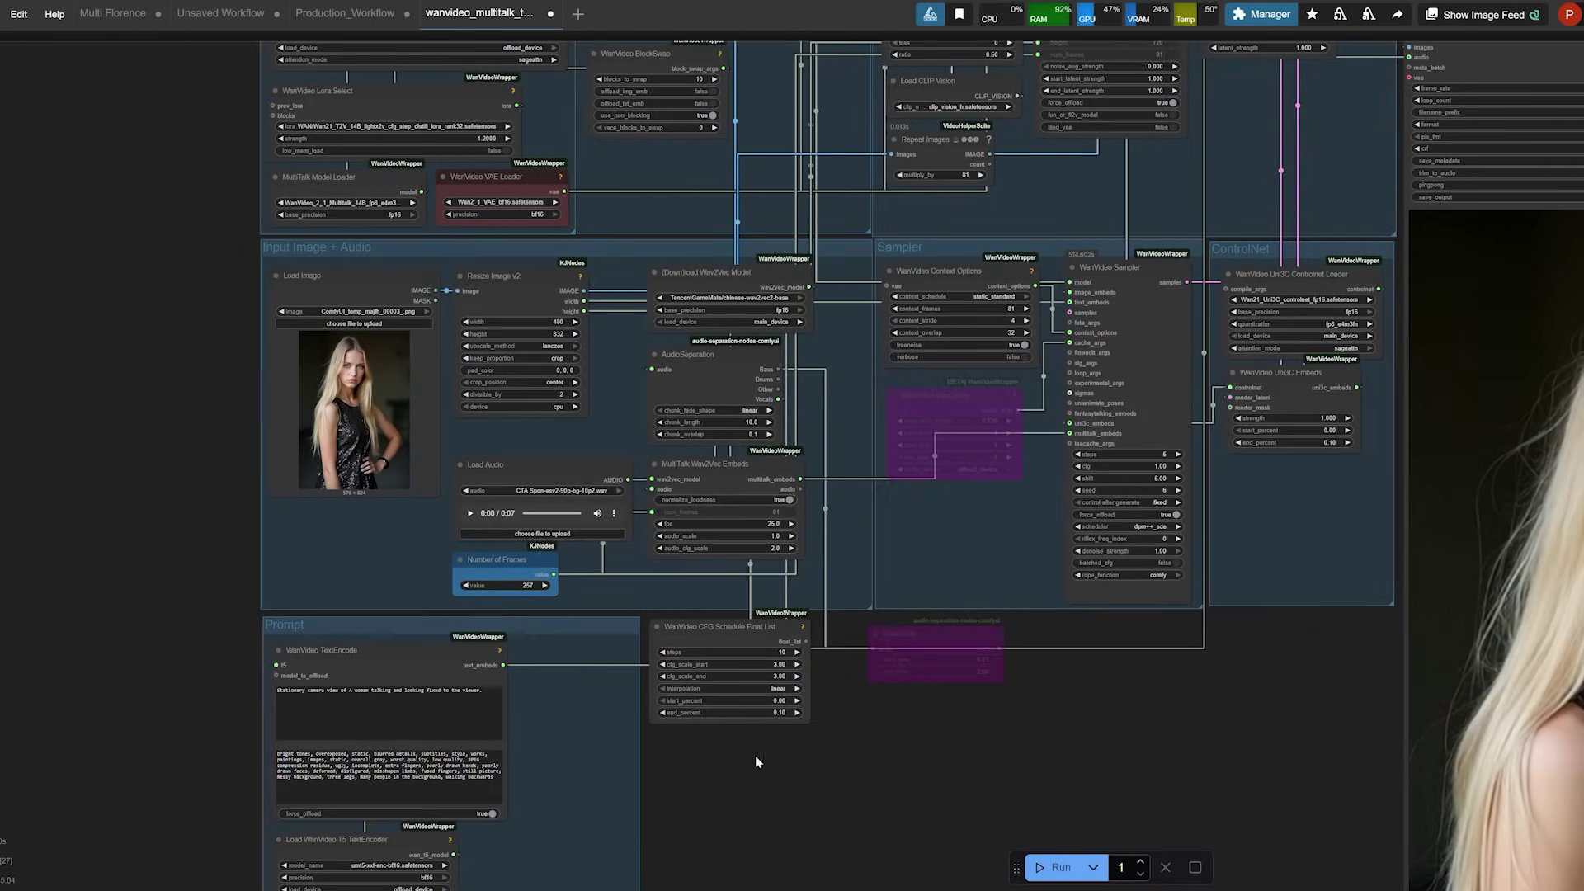
{"action": "left_click_drag", "start_coordinate": [882, 724], "coordinate": [941, 576]}
{"action": "scroll", "coordinate": [343, 593], "scroll_direction": "up", "scroll_amount": 3}
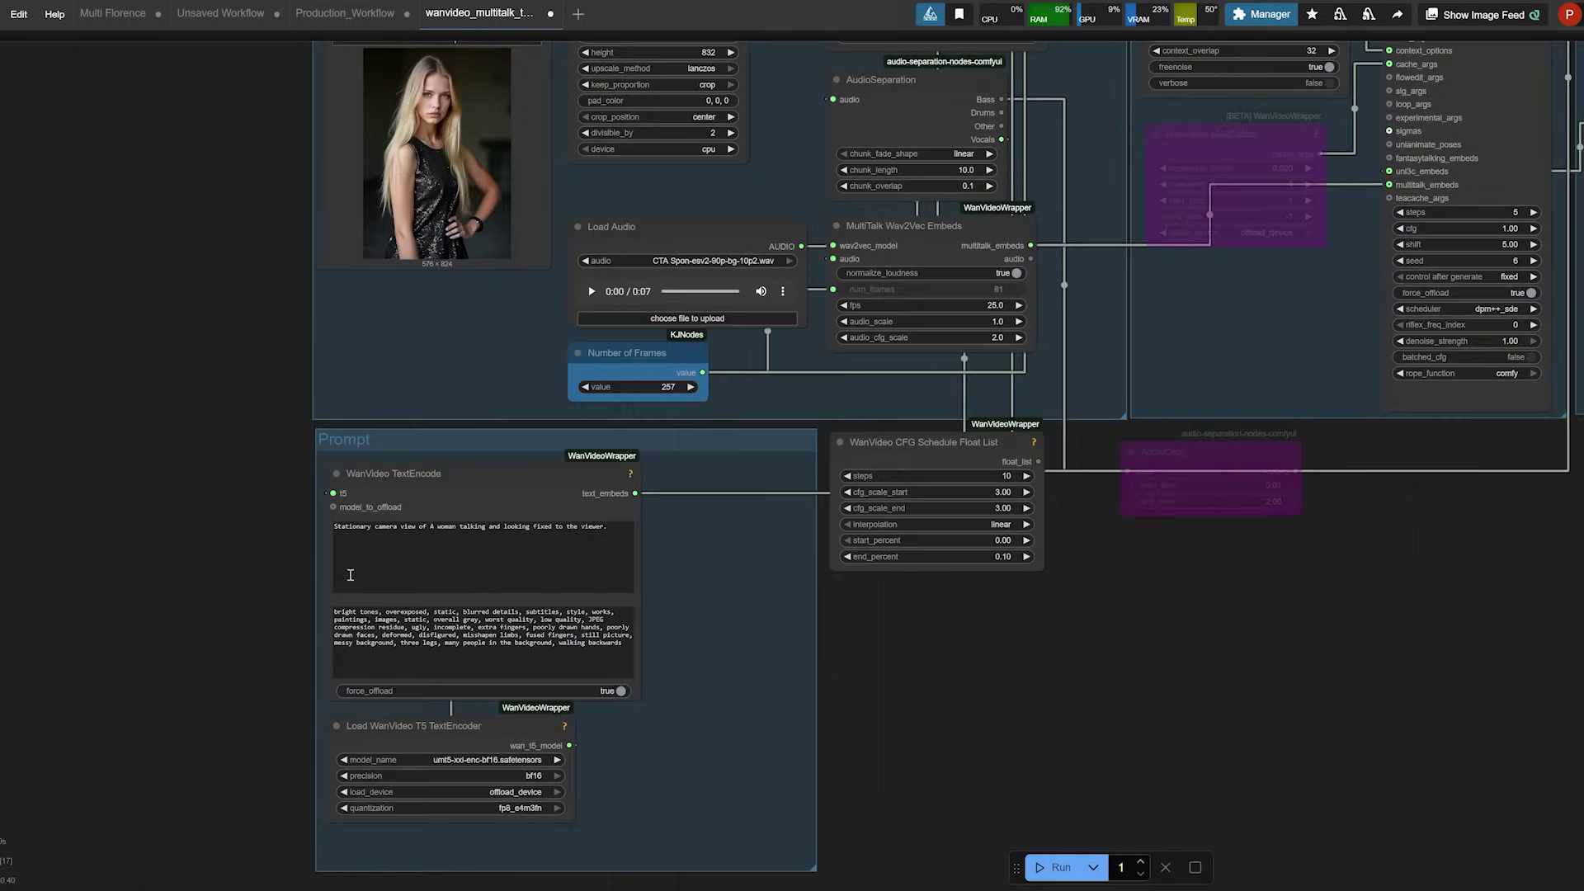
{"action": "scroll", "coordinate": [349, 575], "scroll_direction": "up", "scroll_amount": 3}
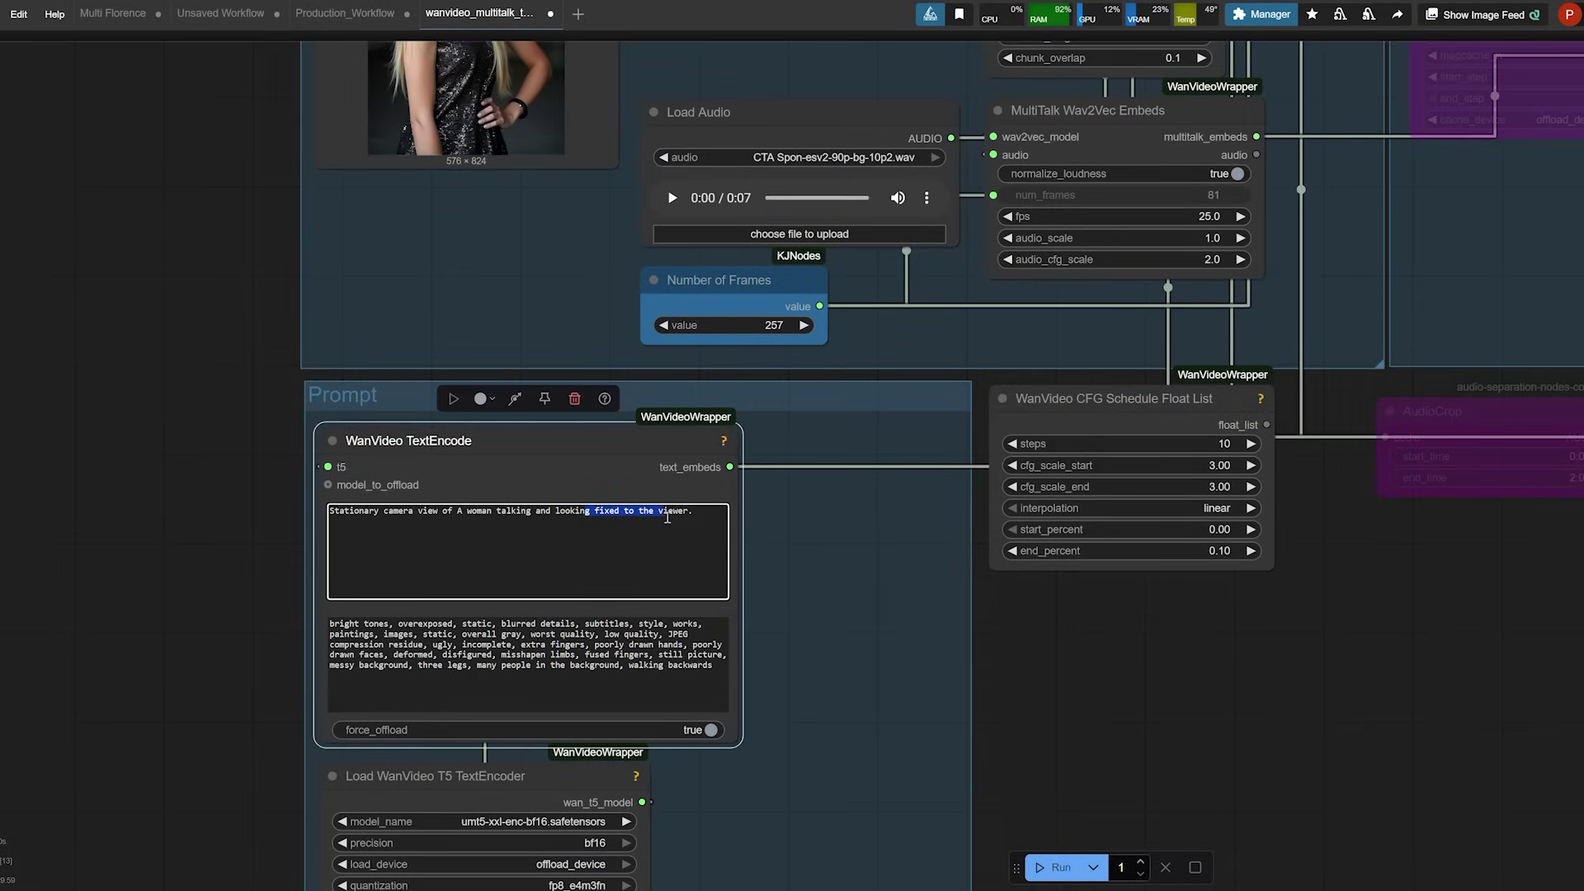
{"action": "scroll", "coordinate": [1171, 681], "scroll_direction": "down", "scroll_amount": 4}
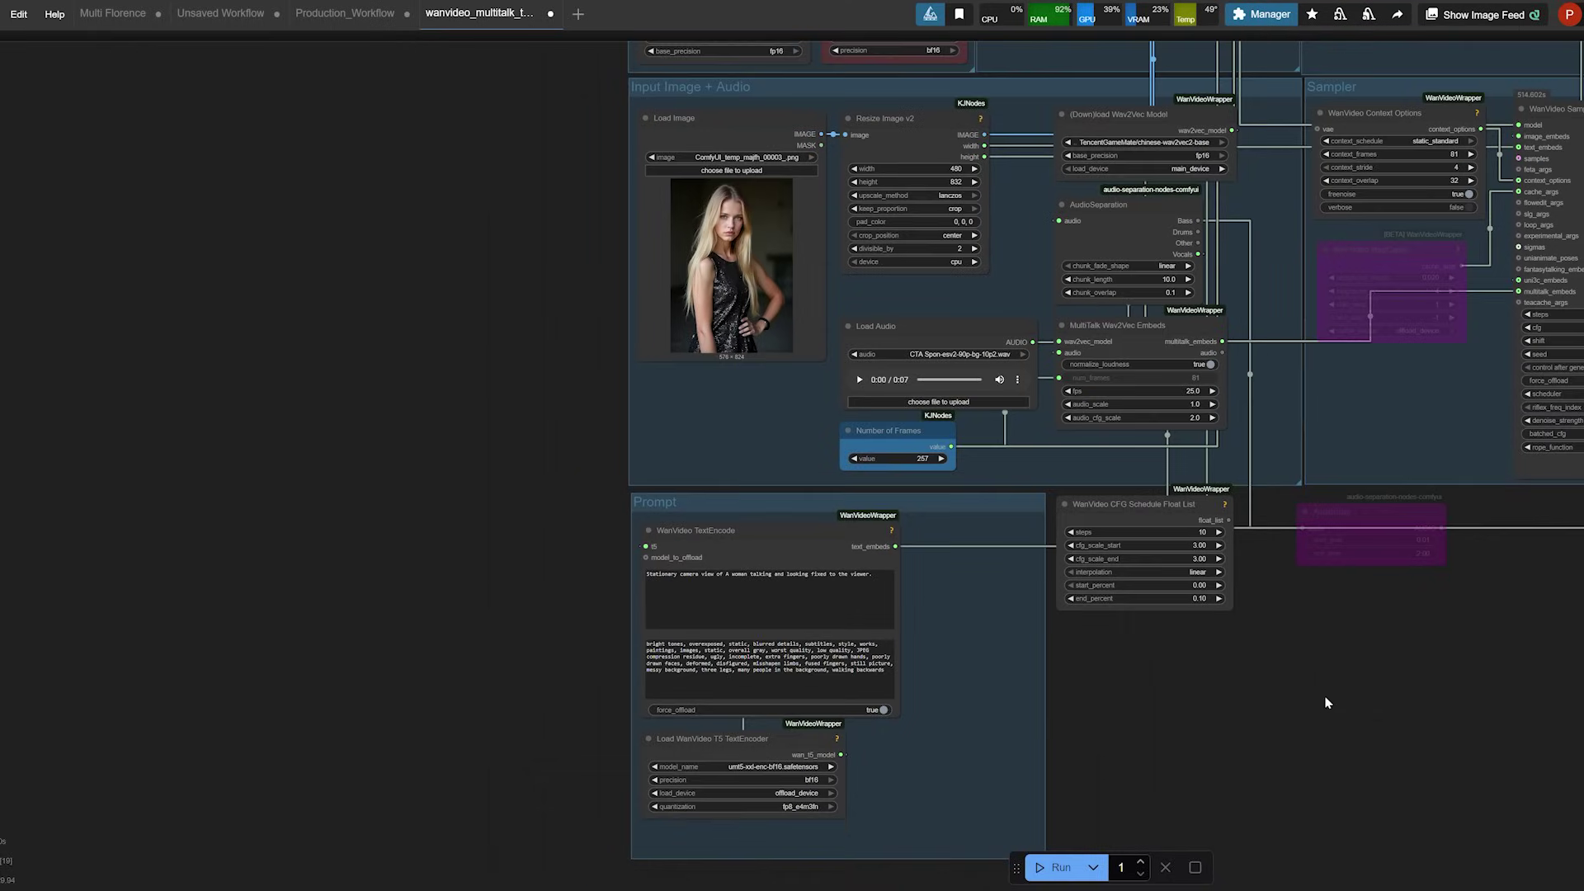
- Move past the Sampler and ControlNet groups and zoom in on the output preview
{"action": "left_click_drag", "start_coordinate": [1326, 696], "coordinate": [989, 627]}
{"action": "scroll", "coordinate": [944, 644], "scroll_direction": "down", "scroll_amount": 3}
{"action": "scroll", "coordinate": [904, 652], "scroll_direction": "down", "scroll_amount": 2}
{"action": "scroll", "coordinate": [1450, 127], "scroll_direction": "right", "scroll_amount": 10}
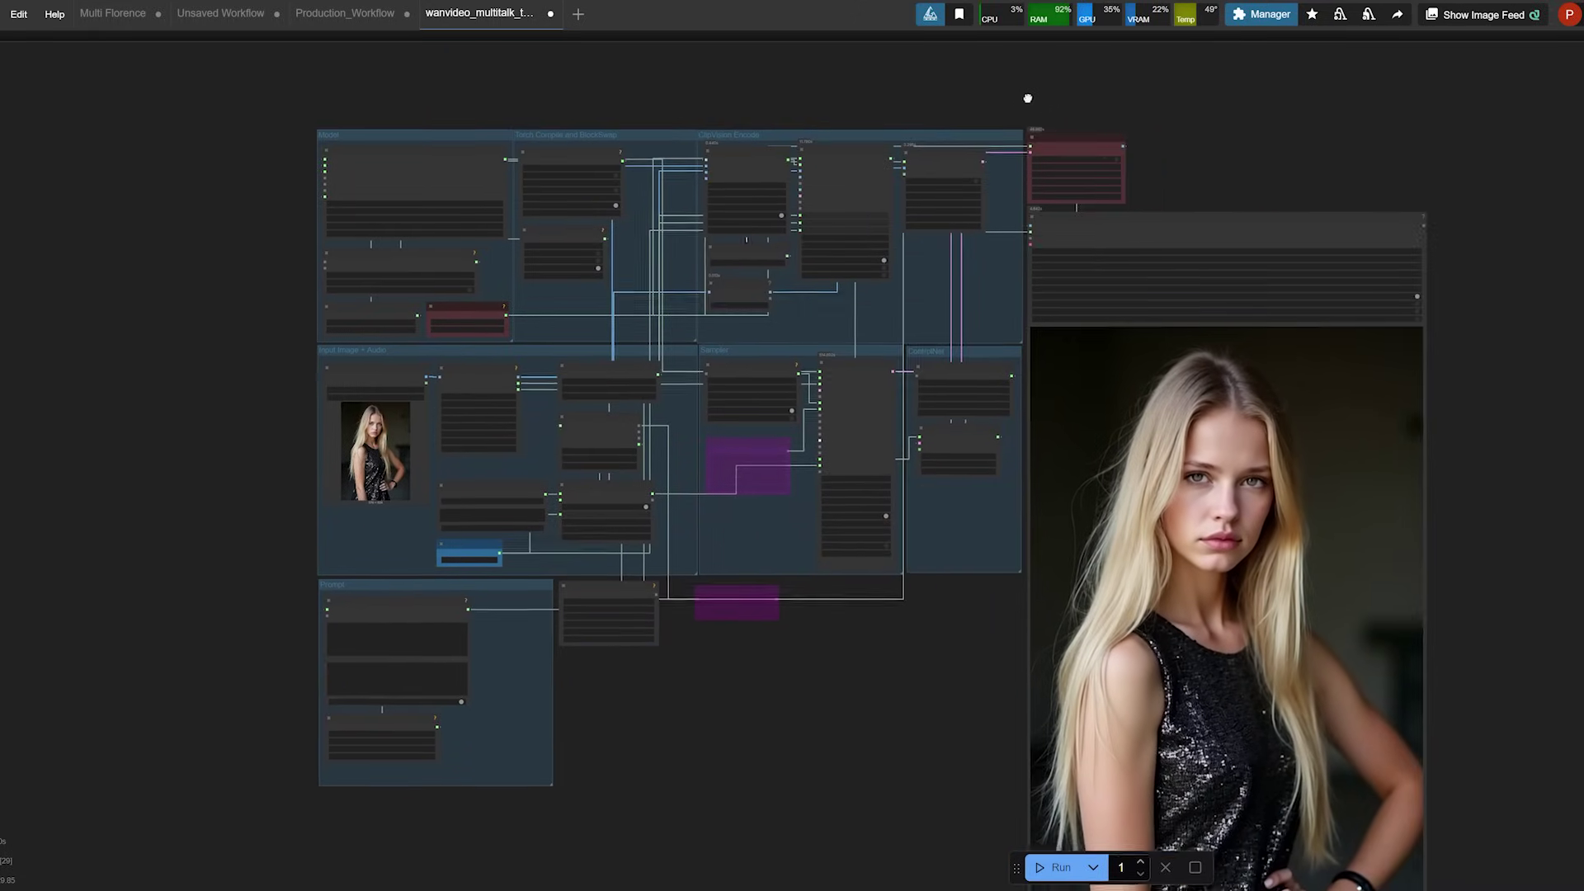
{"action": "scroll", "coordinate": [1138, 346], "scroll_direction": "right", "scroll_amount": 5}
{"action": "scroll", "coordinate": [1181, 442], "scroll_direction": "up", "scroll_amount": 6}
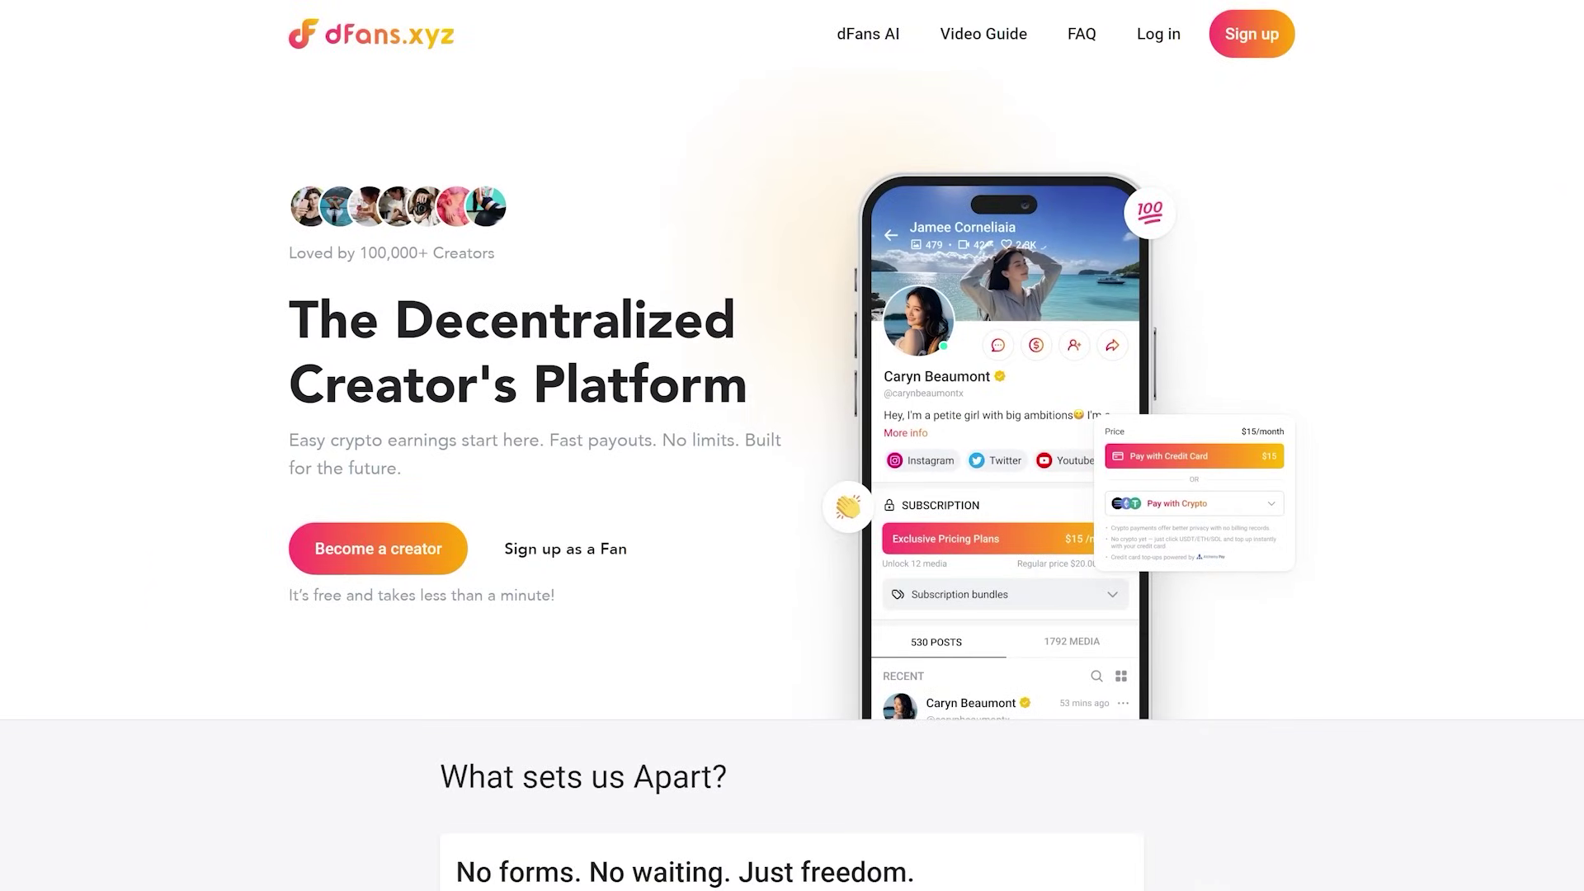
- Scroll through the dFans.xyz landing page's creator features
{"action": "scroll", "coordinate": [792, 446], "scroll_direction": "down", "scroll_amount": 6}
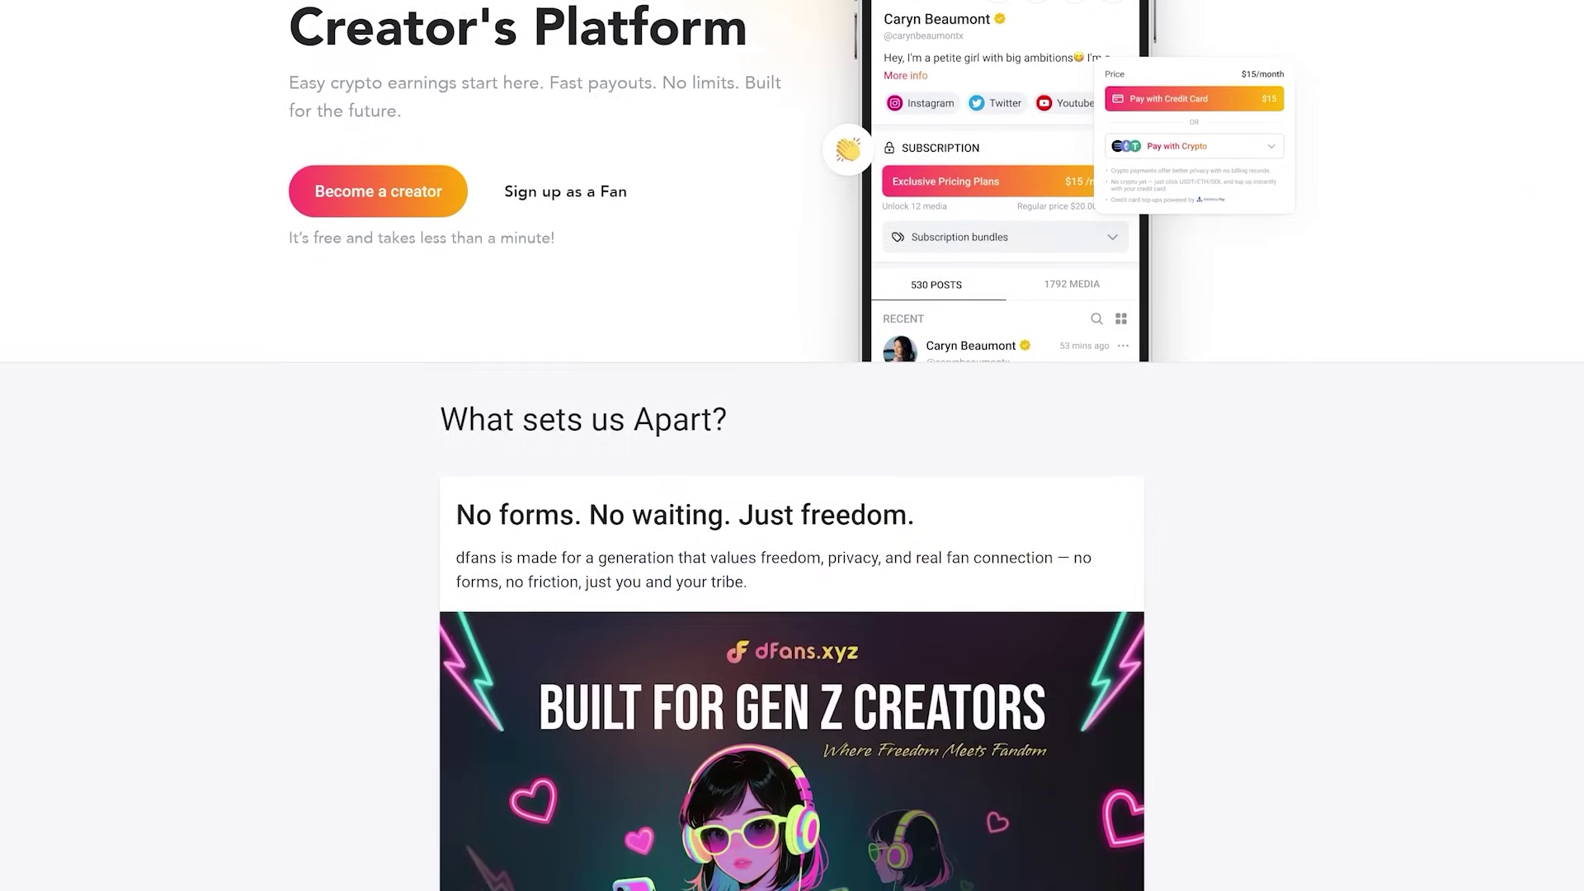
{"action": "scroll", "coordinate": [792, 446], "scroll_direction": "down", "scroll_amount": 6}
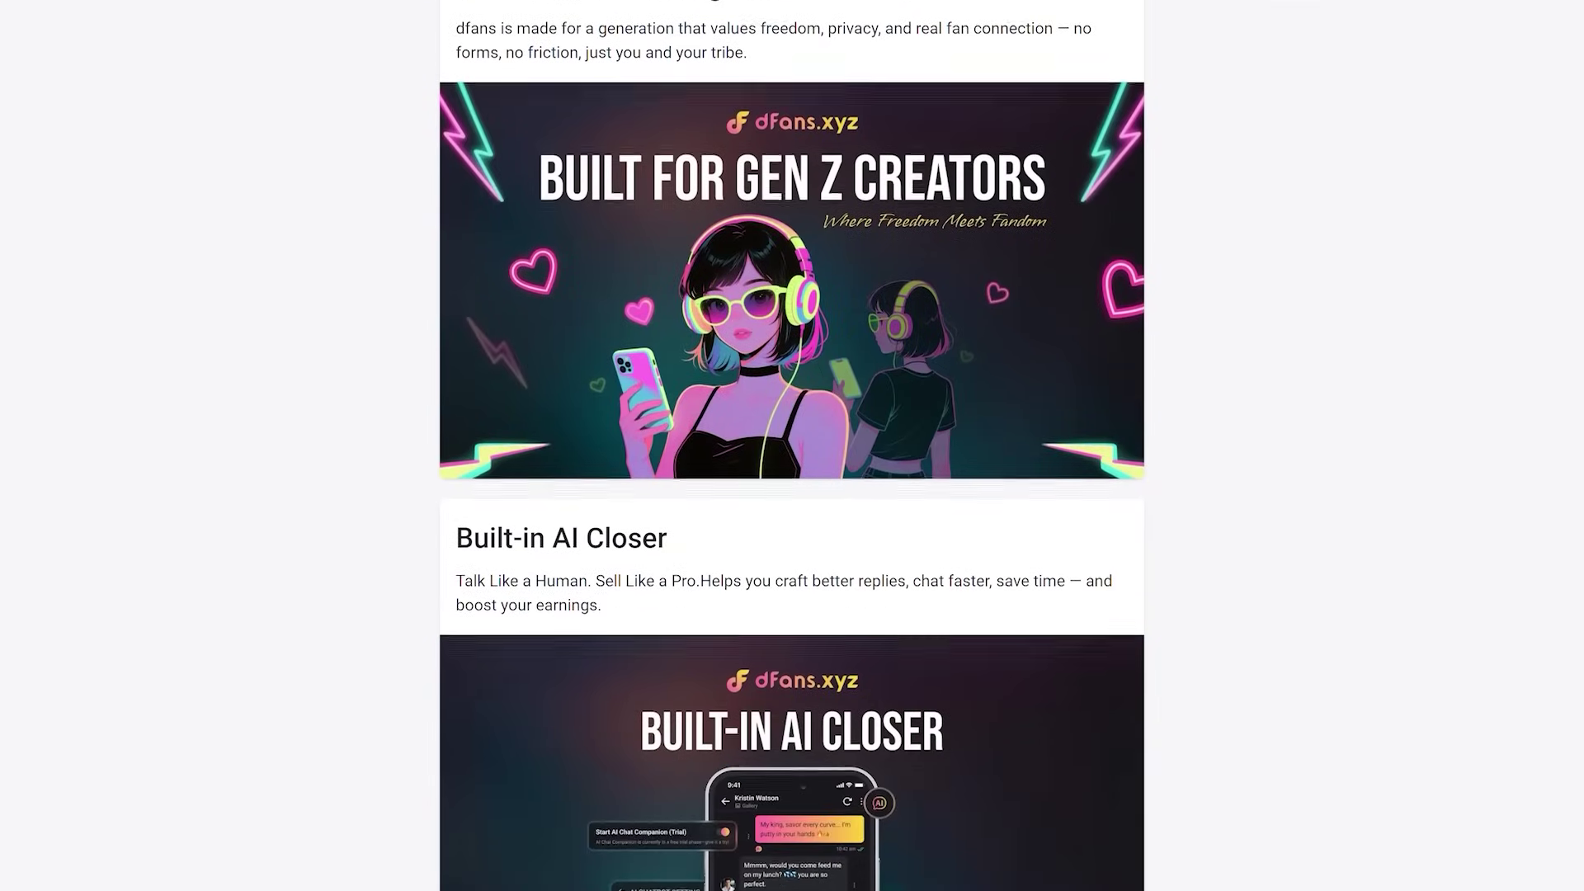
{"action": "scroll", "coordinate": [792, 446], "scroll_direction": "down", "scroll_amount": 6}
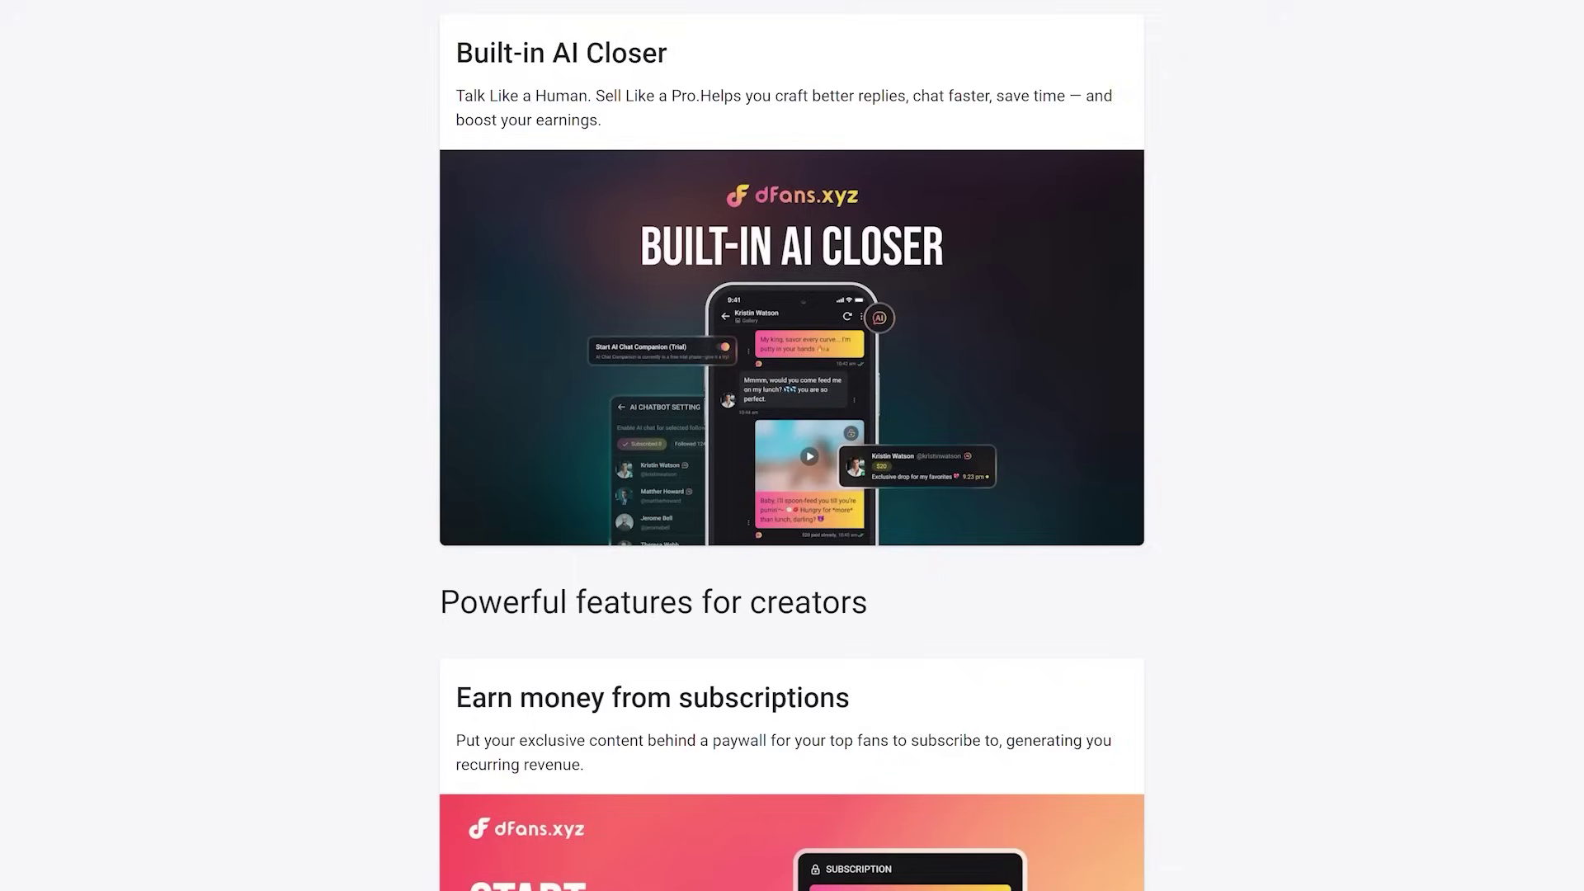
{"action": "scroll", "coordinate": [792, 446], "scroll_direction": "down", "scroll_amount": 6}
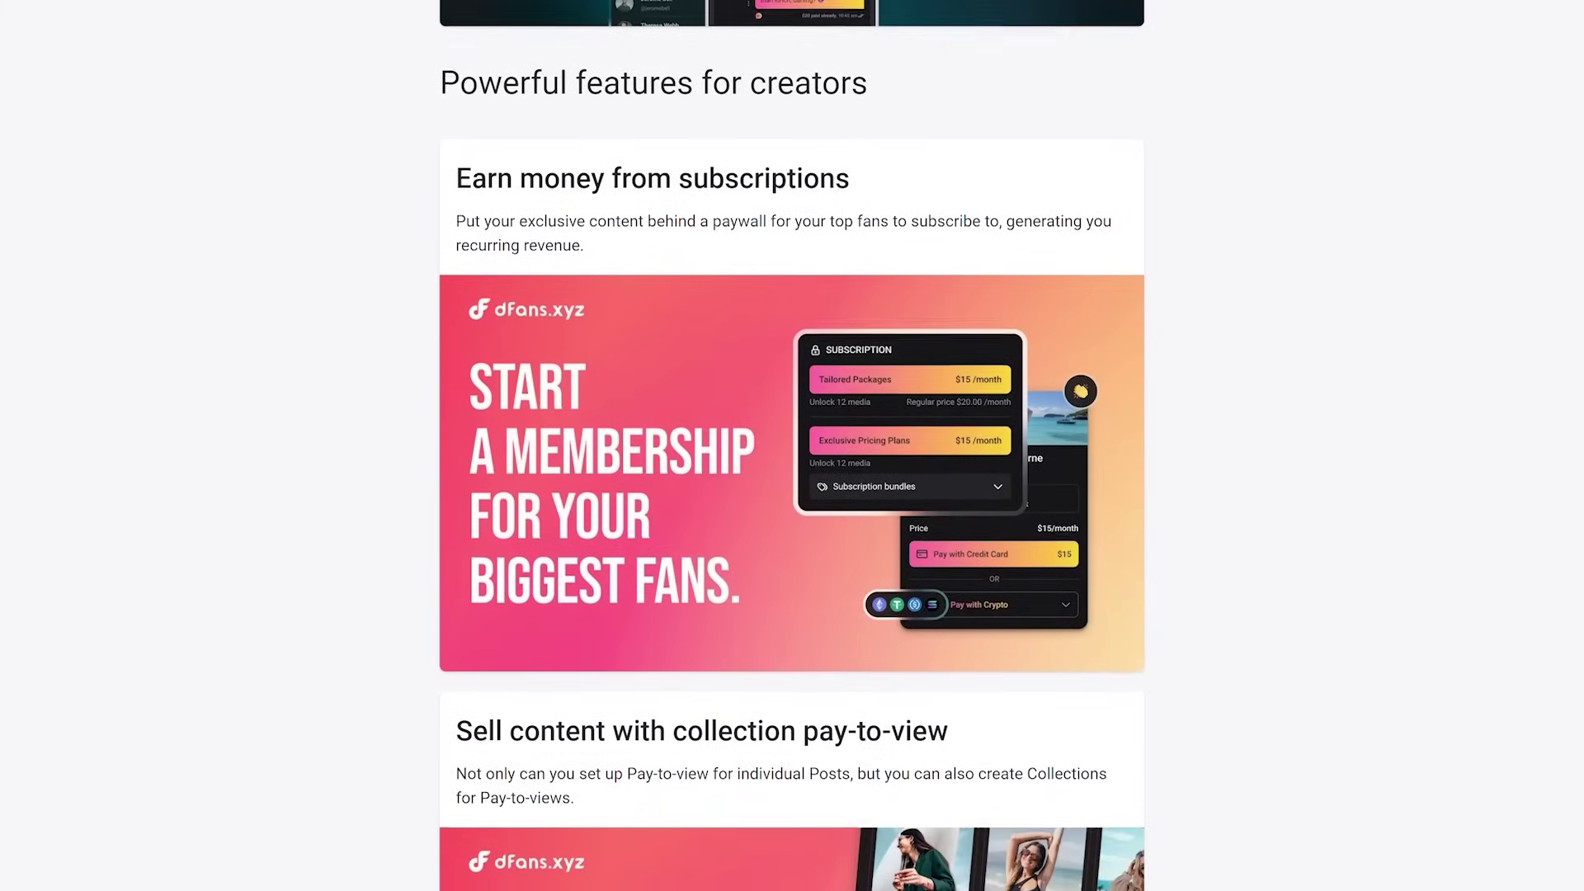
{"action": "scroll", "coordinate": [792, 445], "scroll_direction": "down", "scroll_amount": 6}
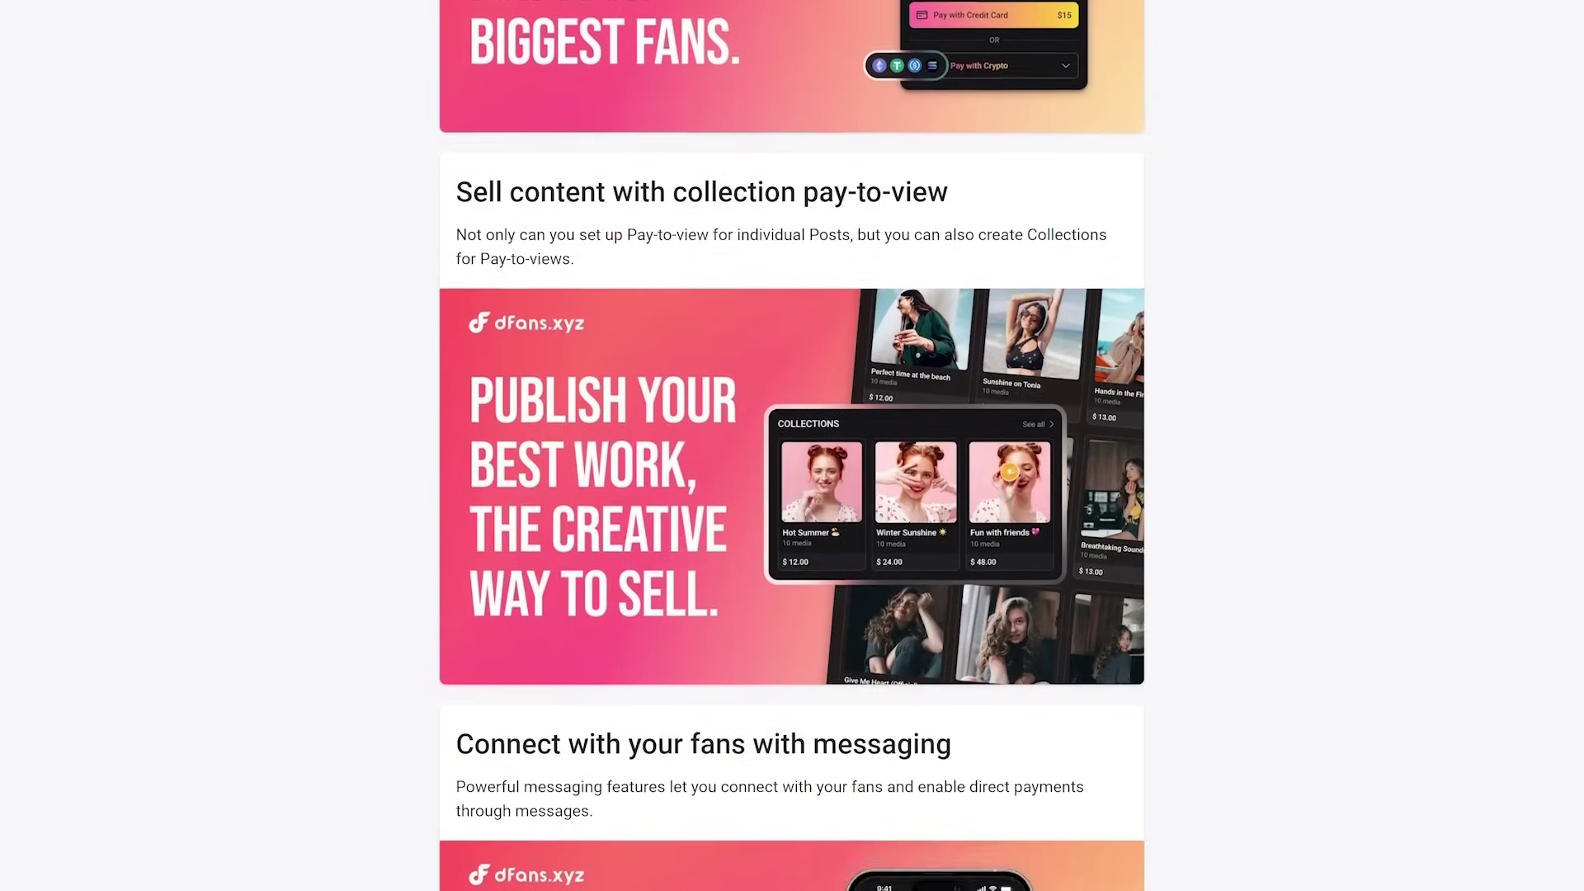
{"action": "scroll", "coordinate": [792, 446], "scroll_direction": "down", "scroll_amount": 7}
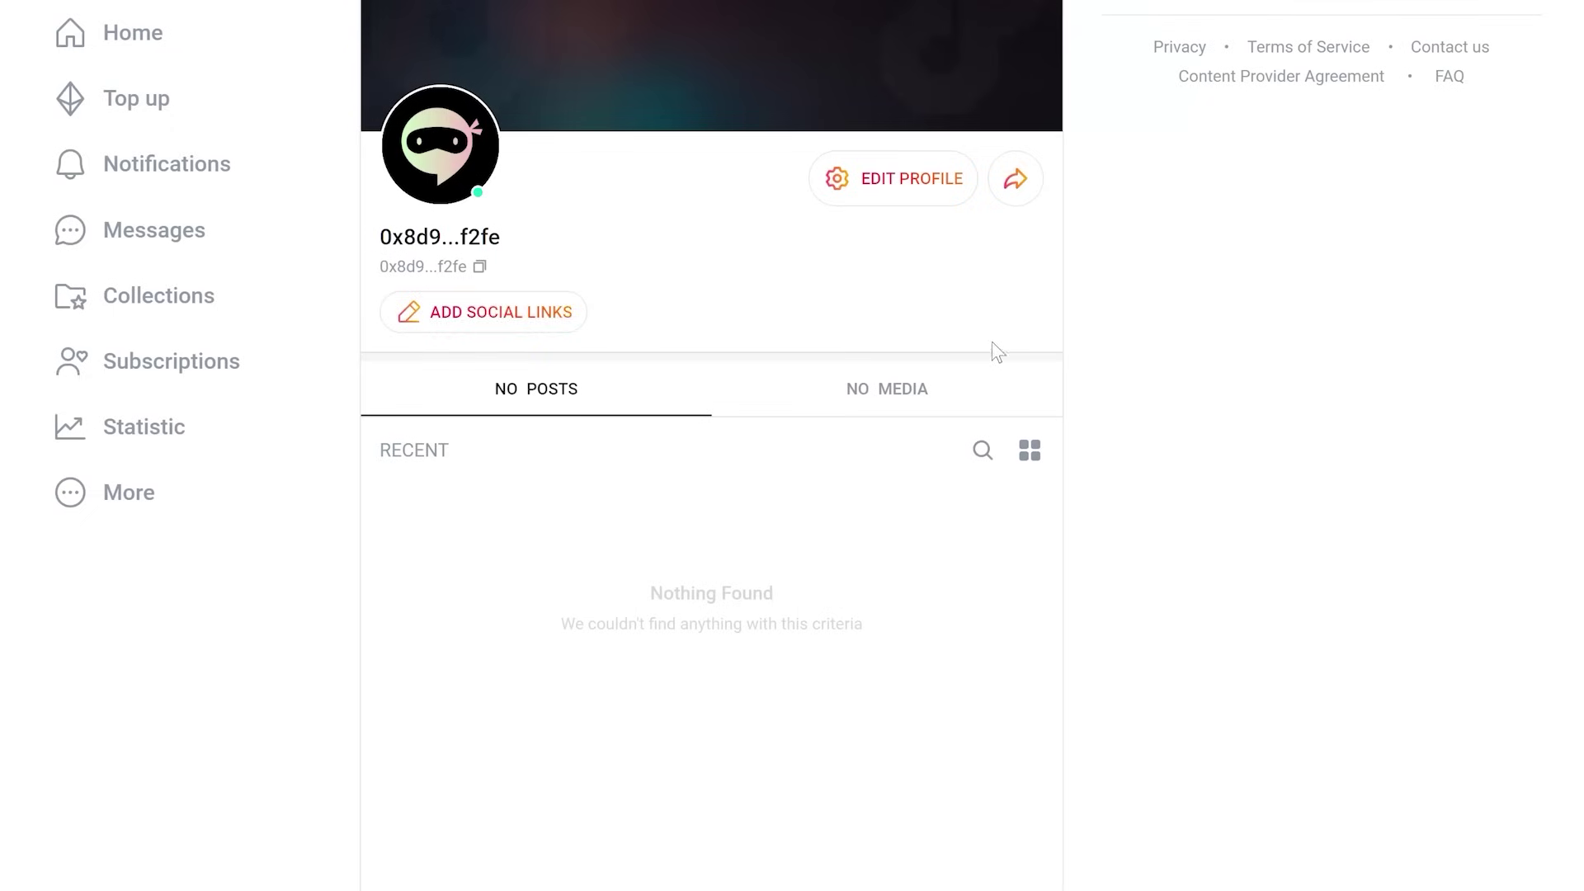
- Open the profile form via Add Social Links and review its display name, headline, location and link fields
{"action": "left_click", "coordinate": [450, 314]}
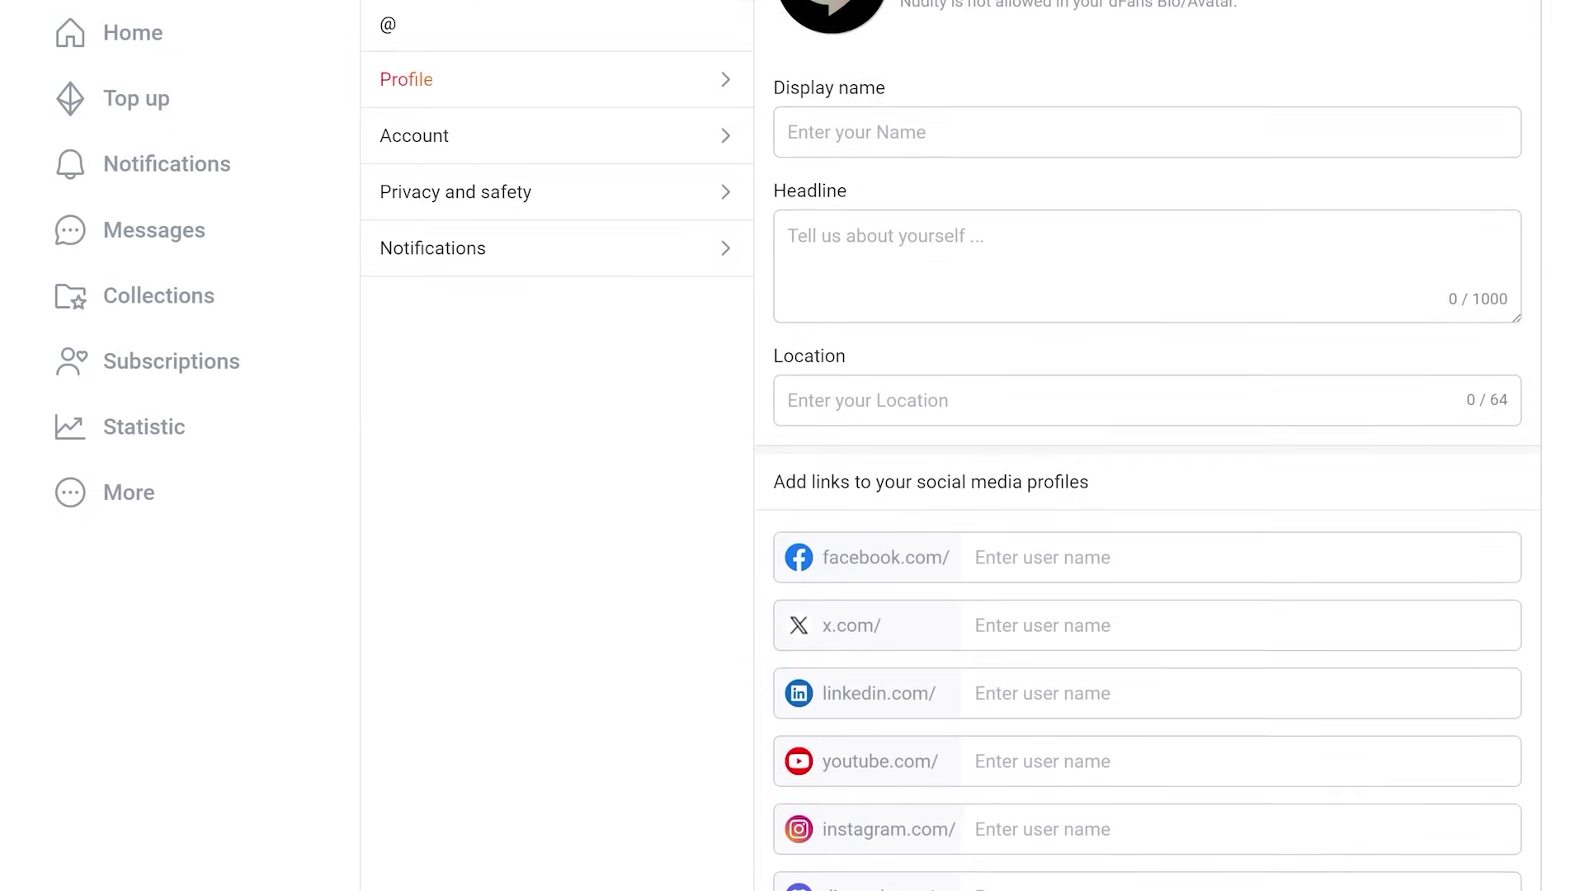
{"action": "scroll", "coordinate": [1147, 446], "scroll_direction": "up", "scroll_amount": 4}
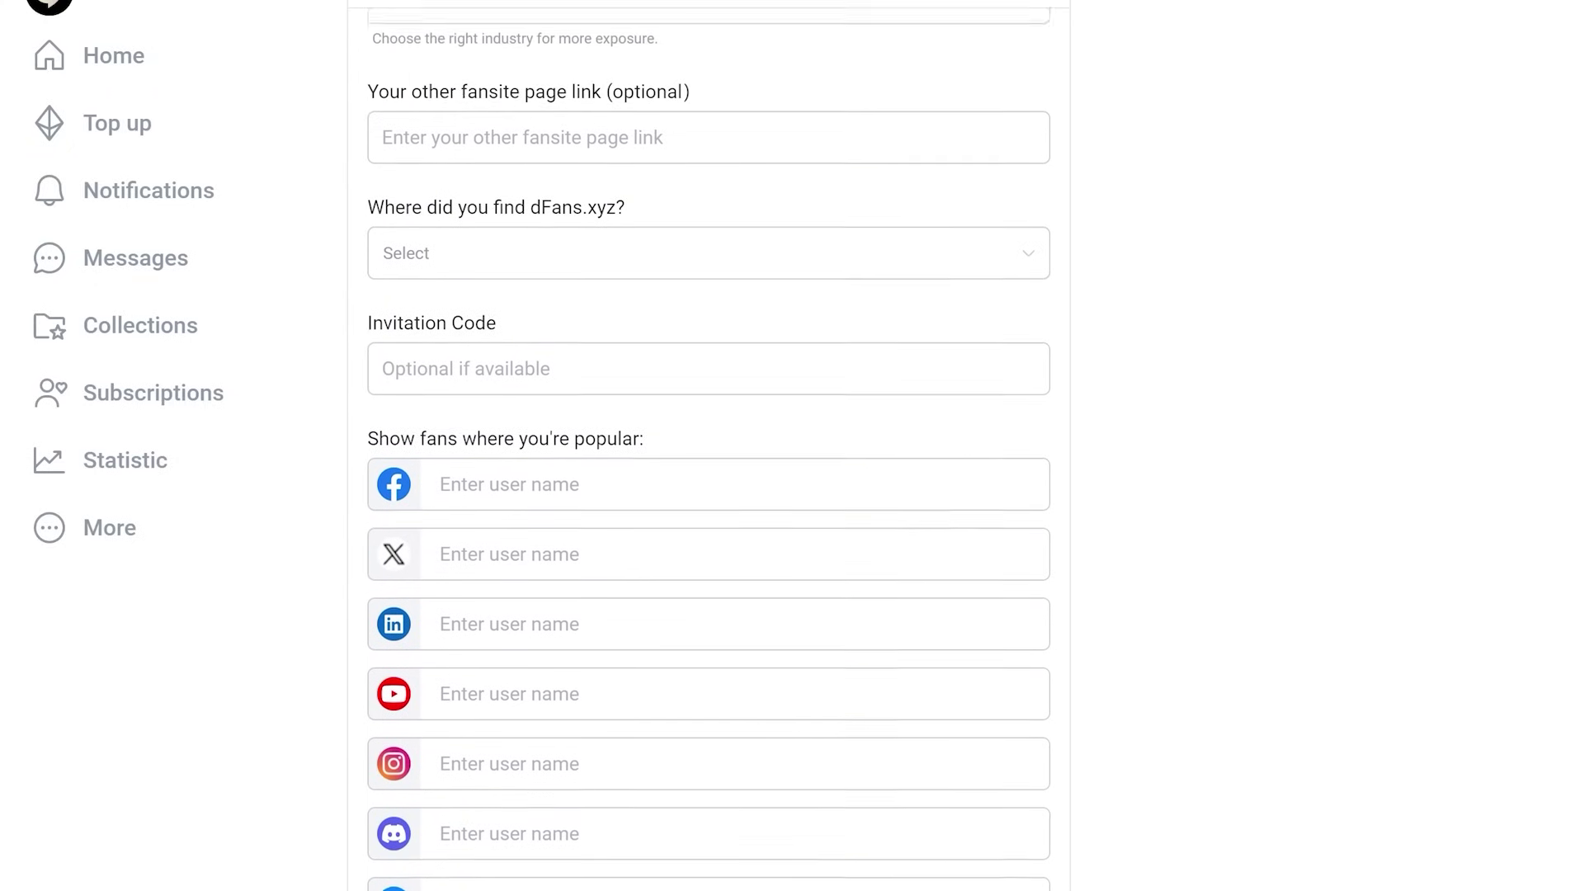
{"action": "scroll", "coordinate": [708, 450], "scroll_direction": "up", "scroll_amount": 5}
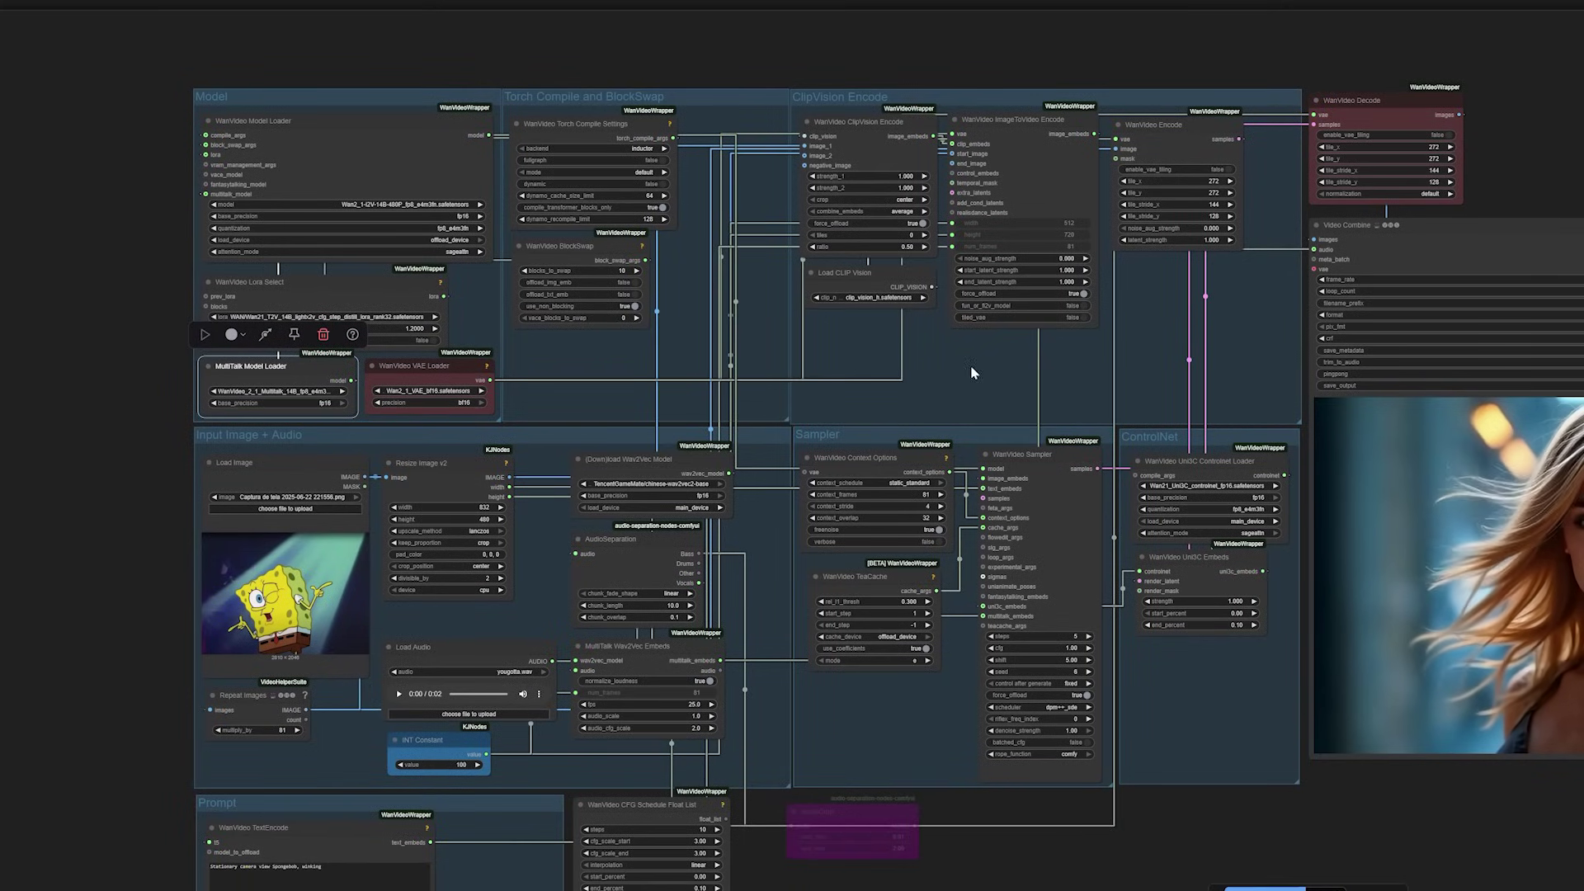
{"action": "scroll", "coordinate": [628, 332], "scroll_direction": "up", "scroll_amount": 3}
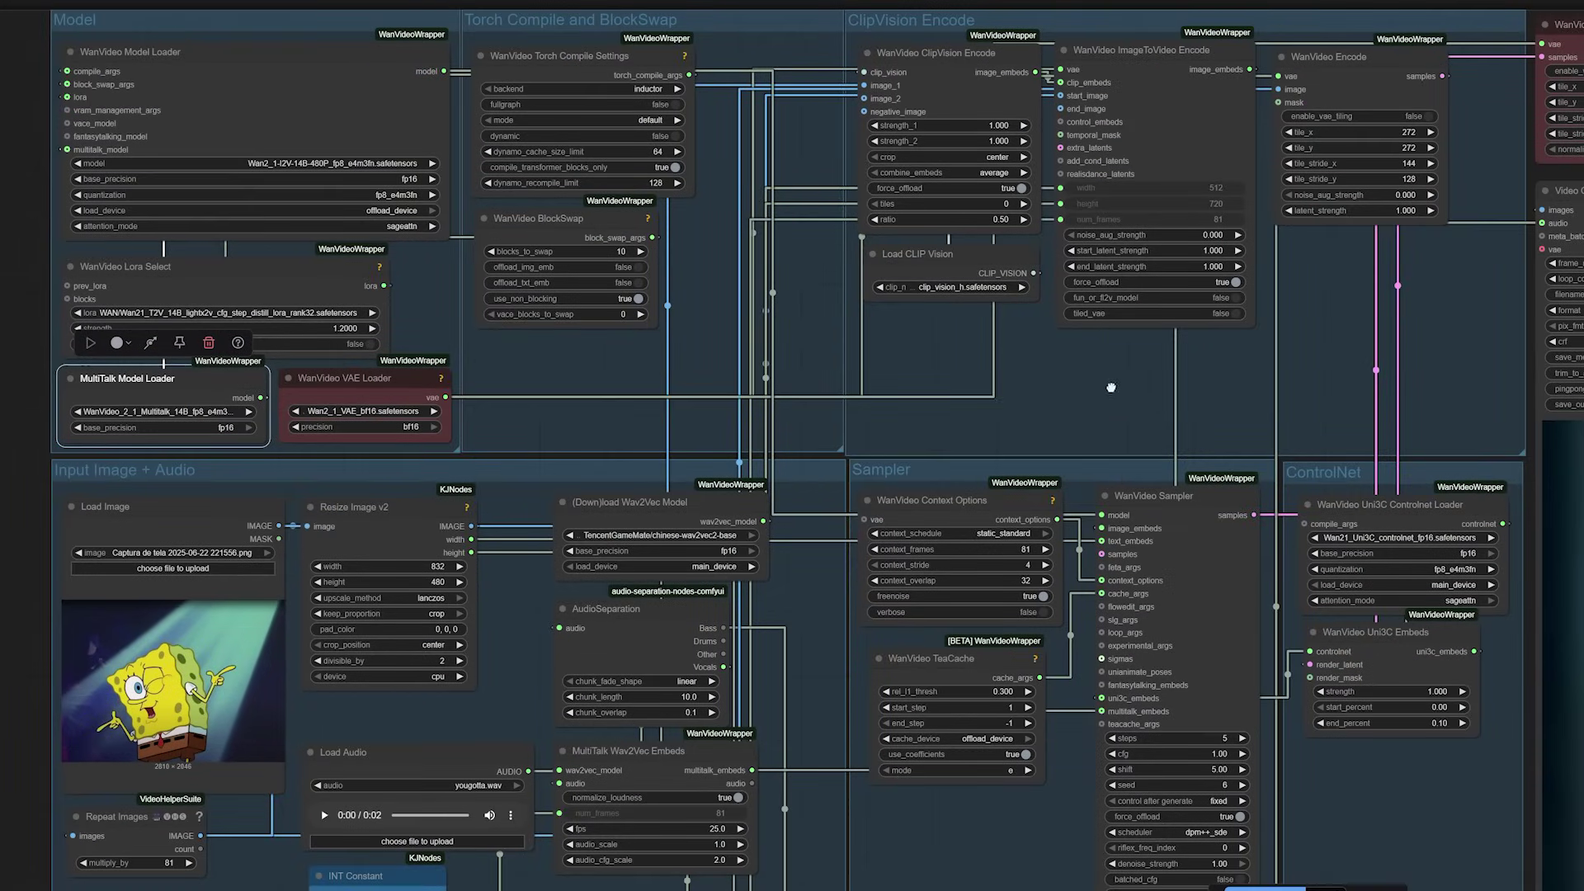
{"action": "left_click_drag", "start_coordinate": [1110, 387], "coordinate": [1021, 325]}
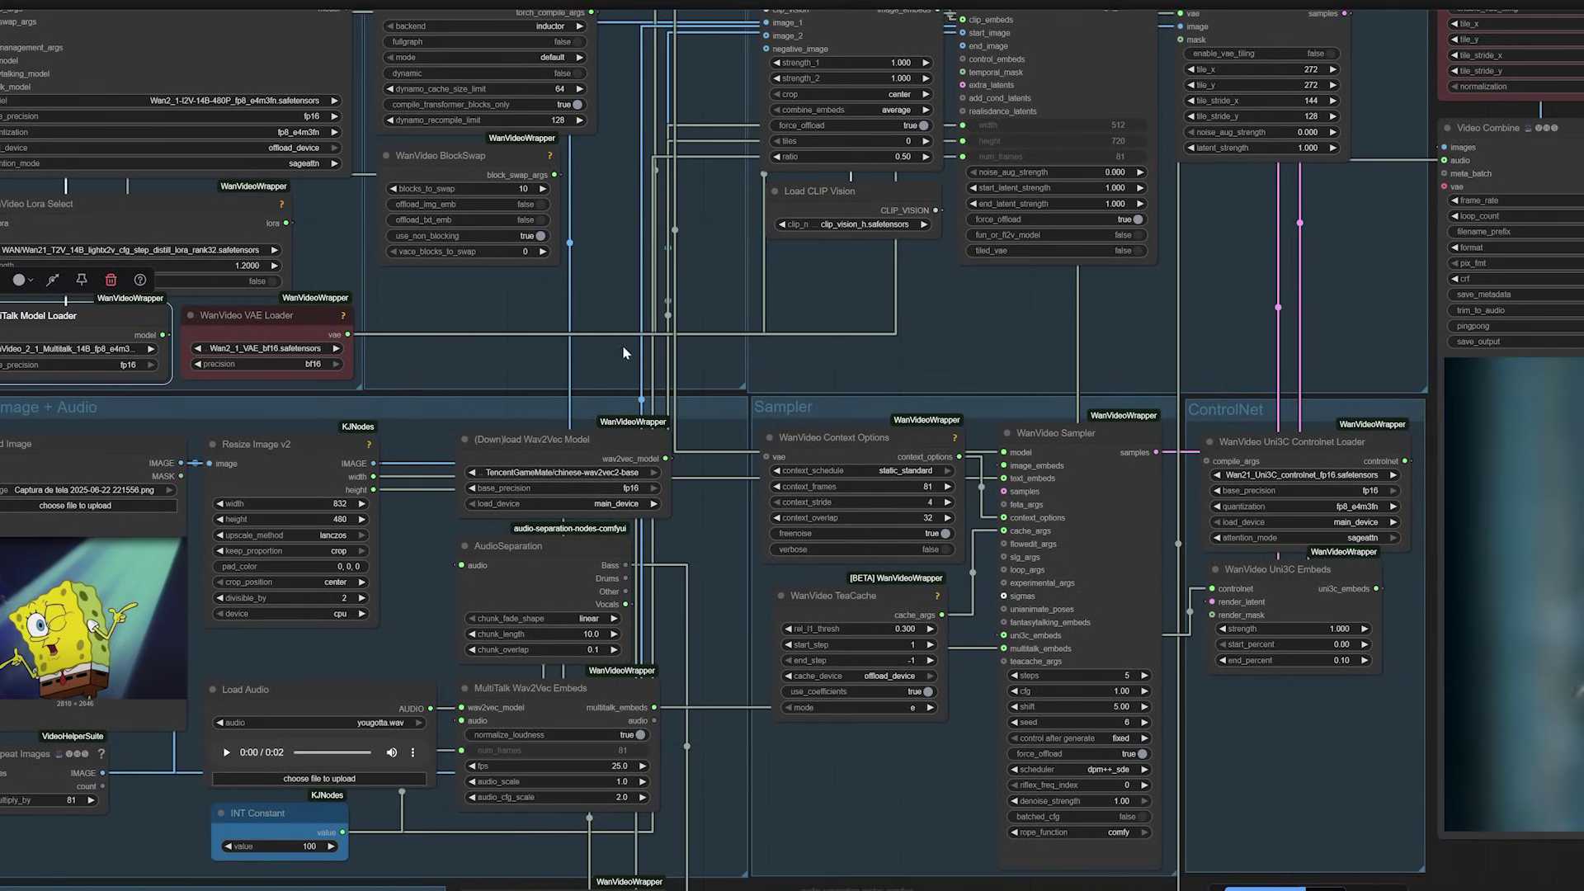
{"action": "left_click_drag", "start_coordinate": [624, 352], "coordinate": [659, 669]}
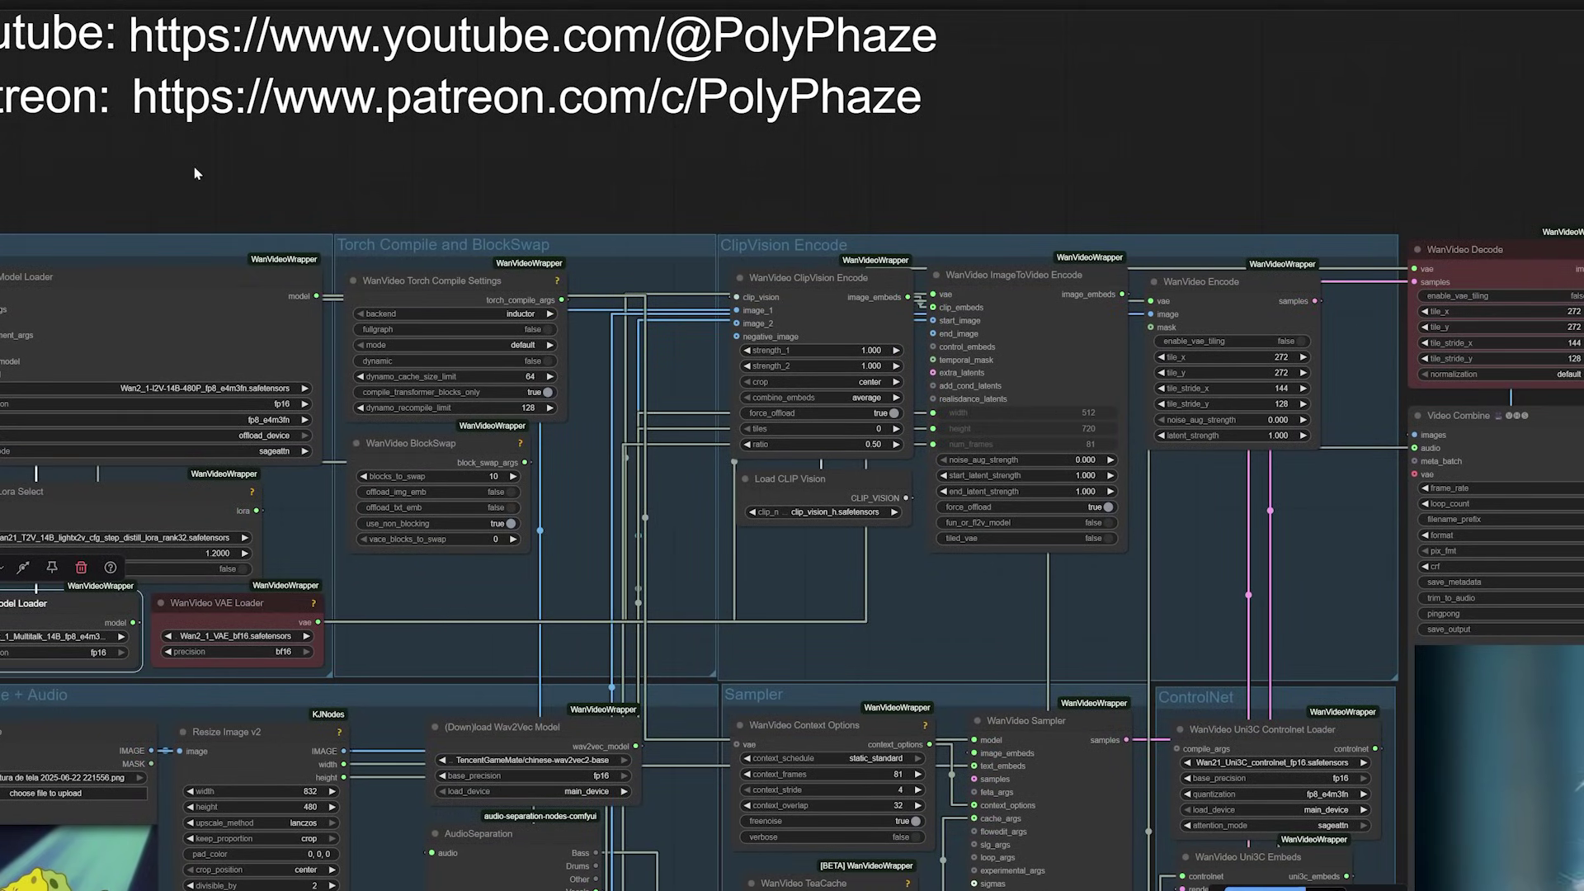
{"action": "scroll", "coordinate": [193, 173], "scroll_direction": "left", "scroll_amount": 5}
{"action": "scroll", "coordinate": [387, 266], "scroll_direction": "up", "scroll_amount": 3}
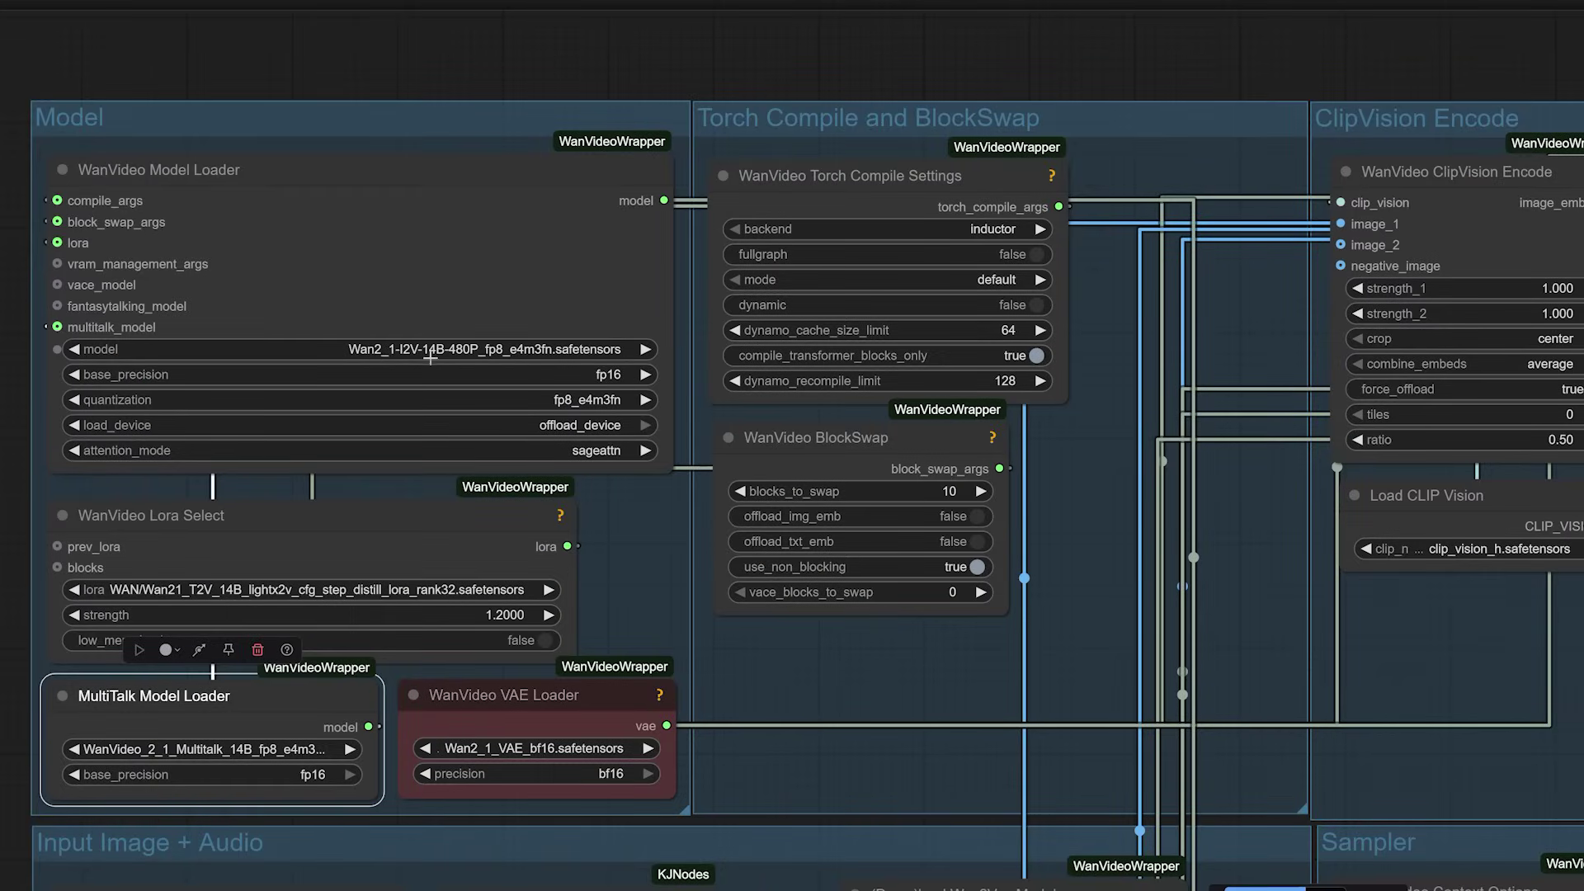
{"action": "scroll", "coordinate": [452, 360], "scroll_direction": "up", "scroll_amount": 8}
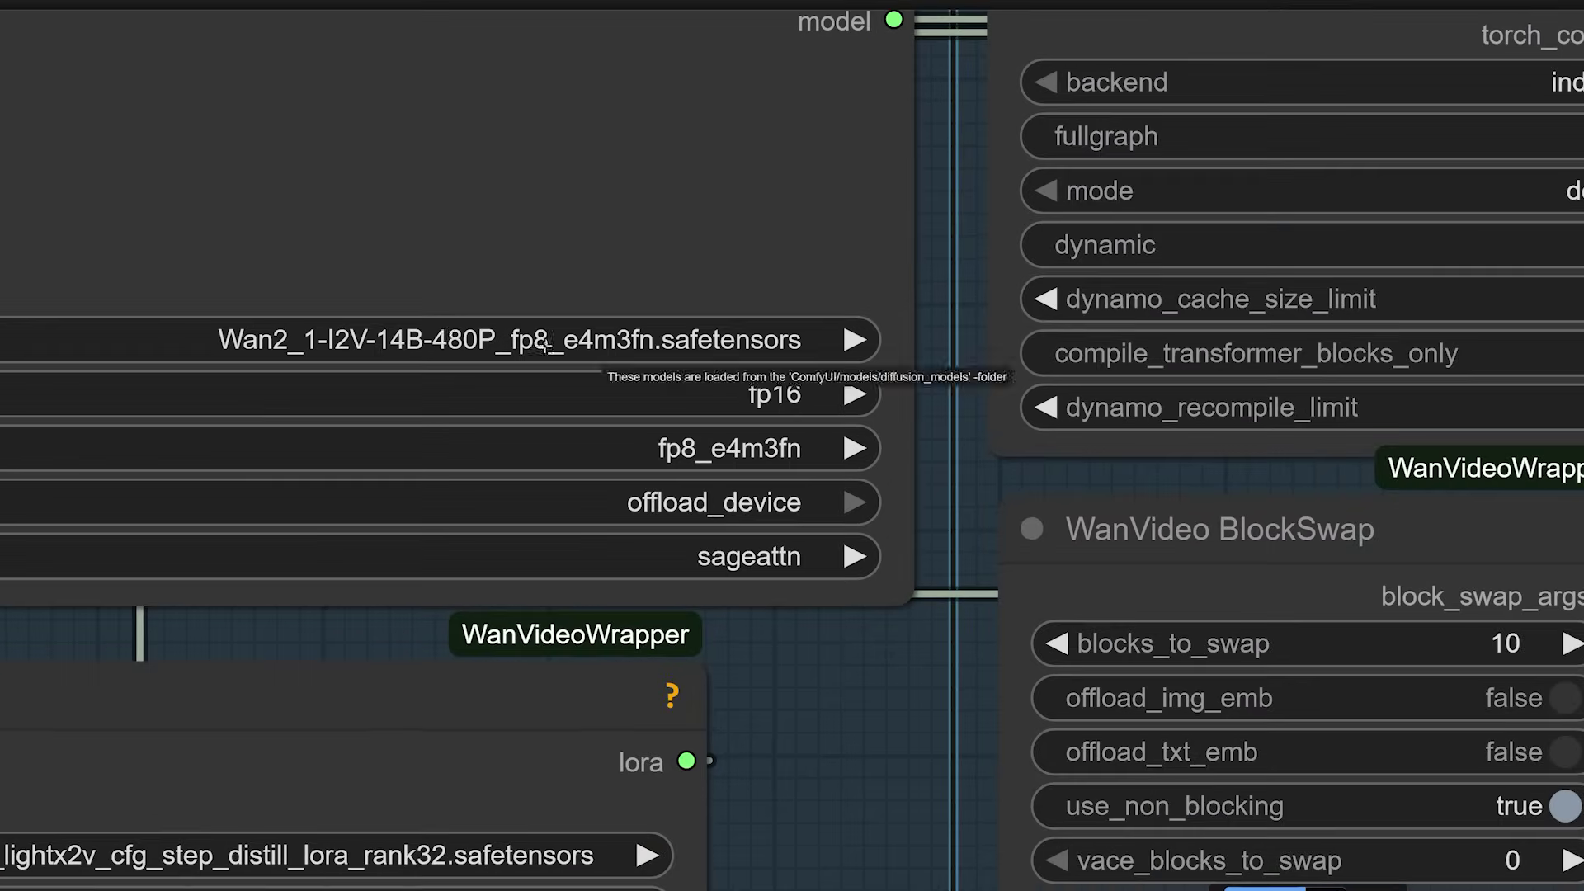
{"action": "scroll", "coordinate": [429, 339], "scroll_direction": "down", "scroll_amount": 3}
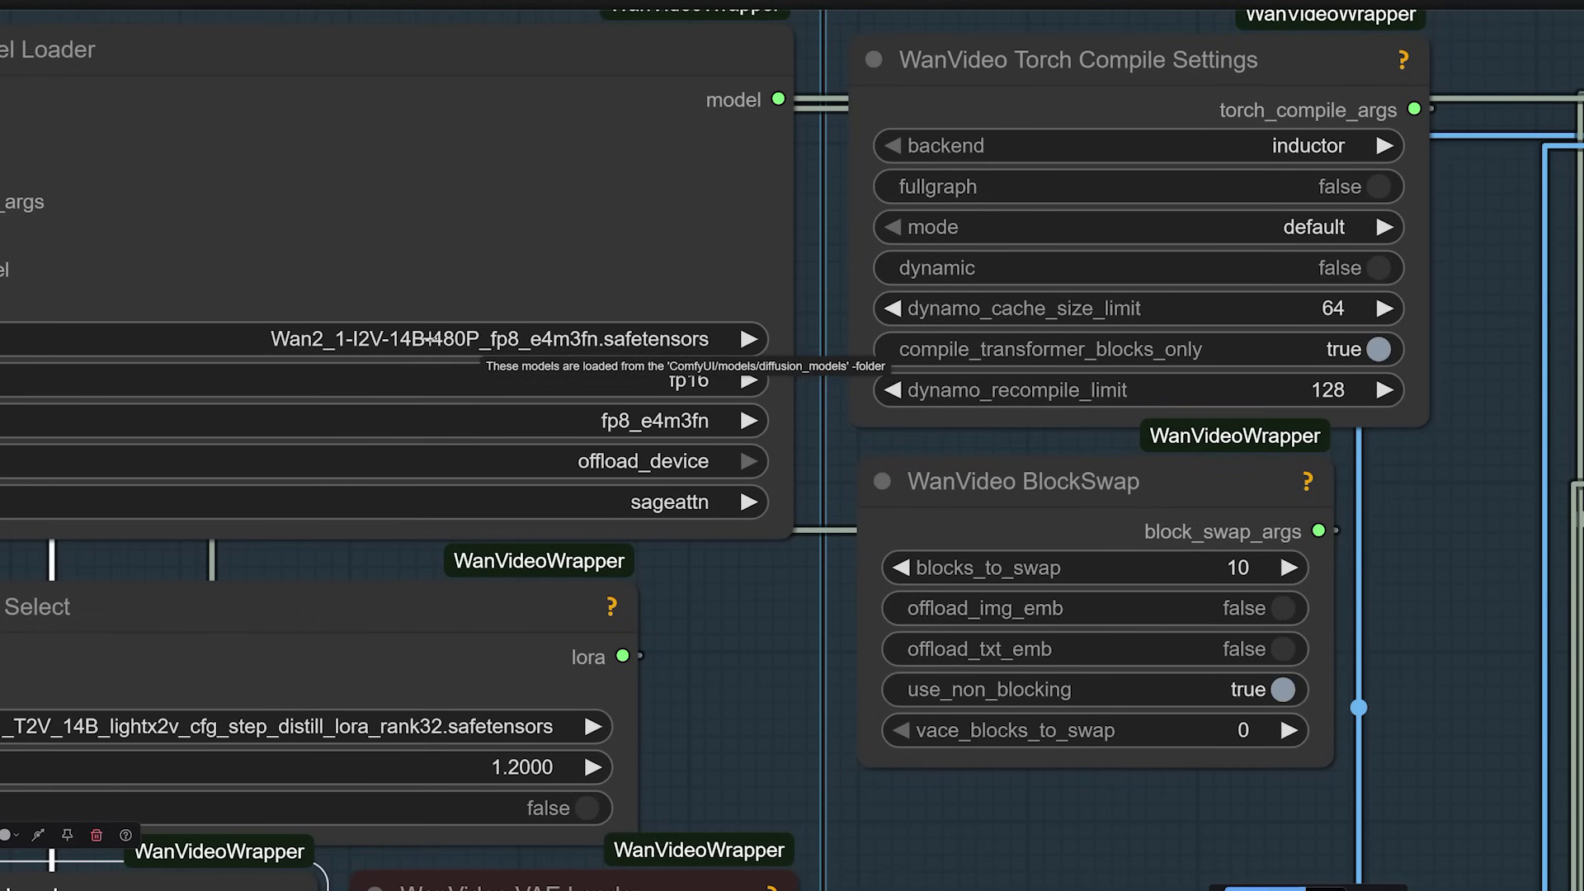
{"action": "scroll", "coordinate": [505, 332], "scroll_direction": "down", "scroll_amount": 3}
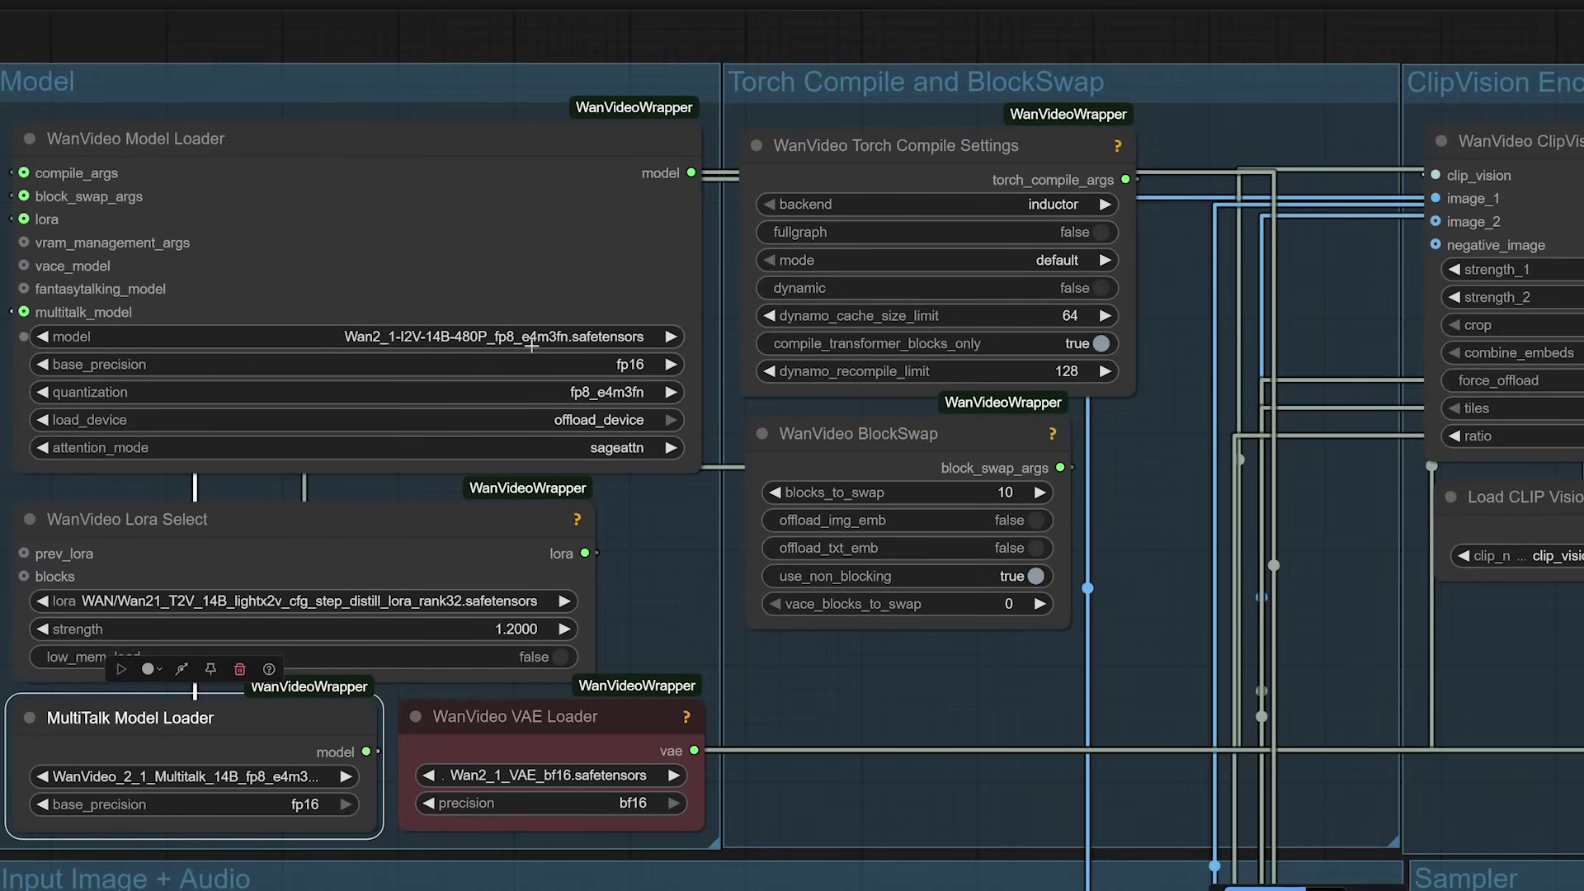
{"action": "scroll", "coordinate": [509, 349], "scroll_direction": "down", "scroll_amount": 1}
{"action": "scroll", "coordinate": [429, 349], "scroll_direction": "up", "scroll_amount": 1}
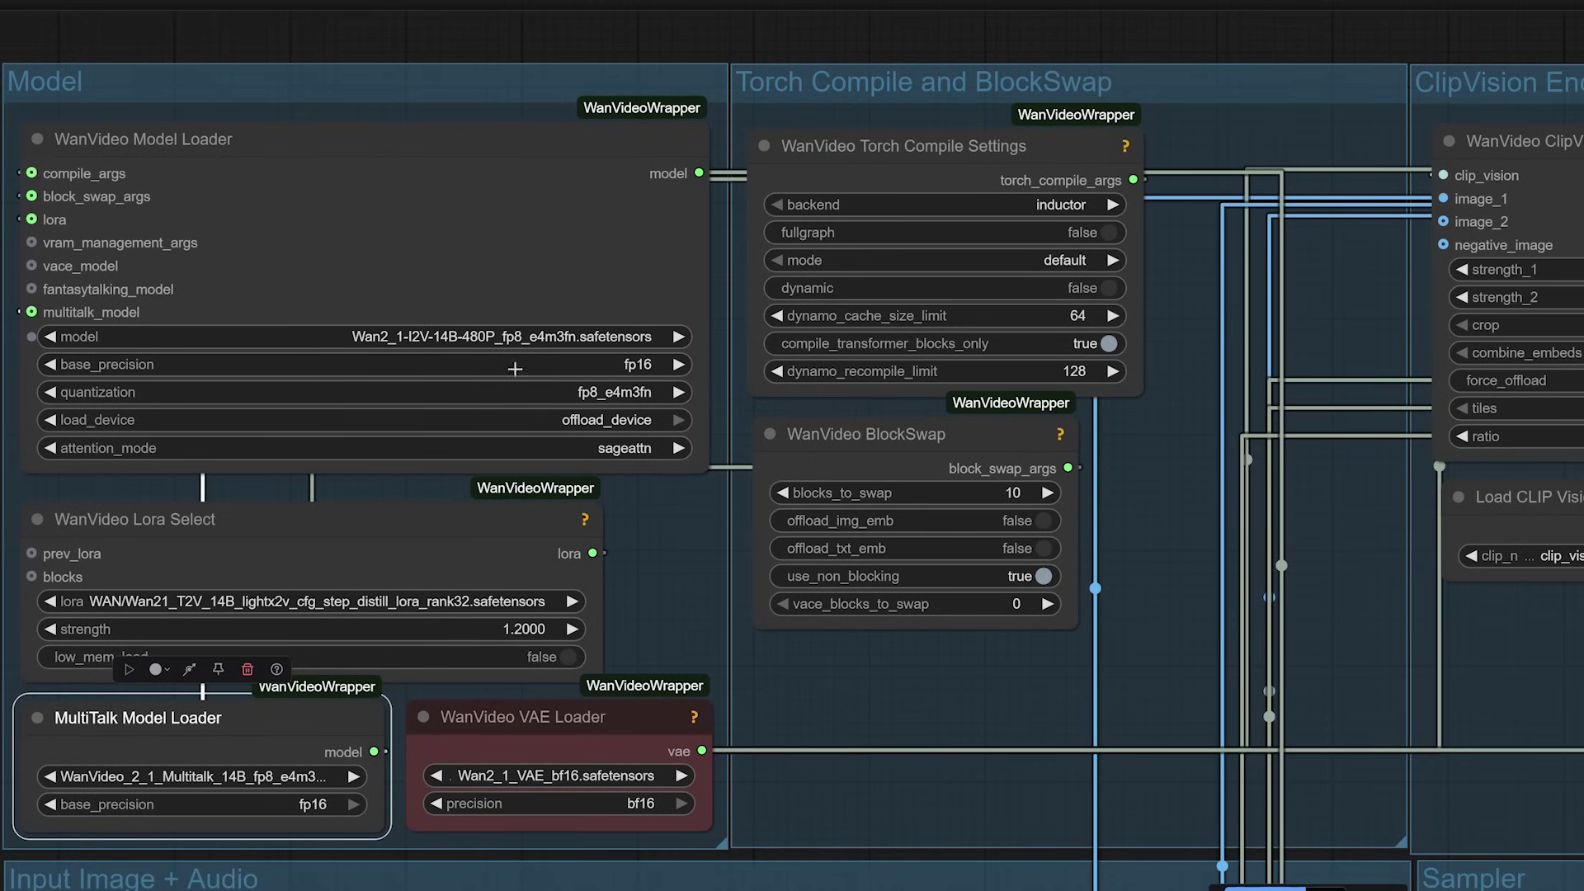
{"action": "left_click_drag", "start_coordinate": [653, 586], "coordinate": [749, 372]}
{"action": "scroll", "coordinate": [438, 407], "scroll_direction": "up", "scroll_amount": 7}
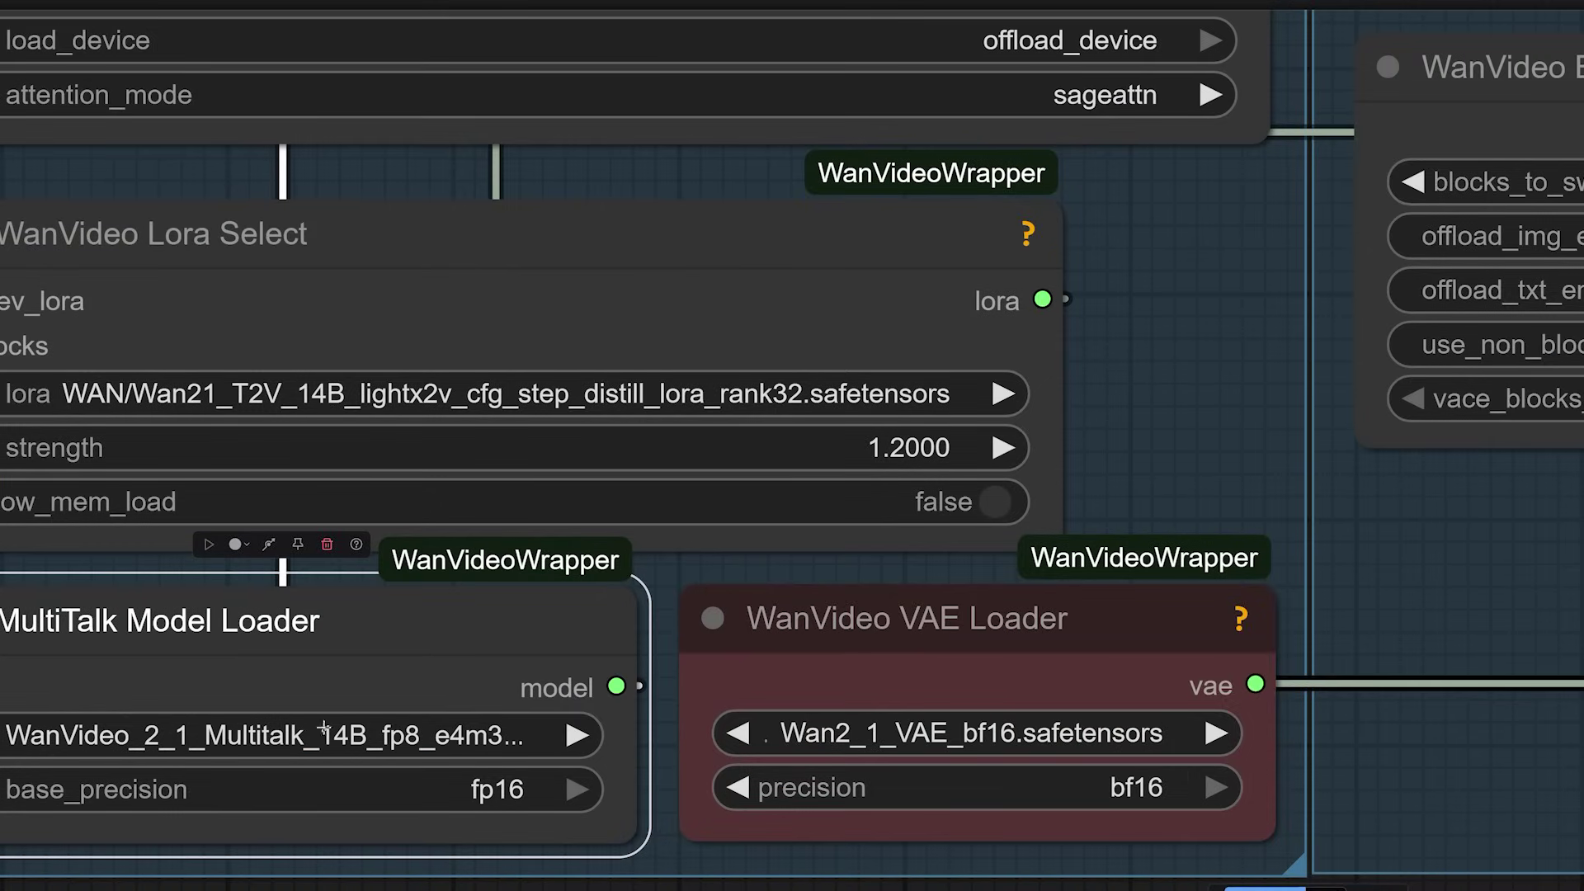
{"action": "scroll", "coordinate": [327, 723], "scroll_direction": "down", "scroll_amount": 3}
{"action": "scroll", "coordinate": [301, 662], "scroll_direction": "down", "scroll_amount": 3}
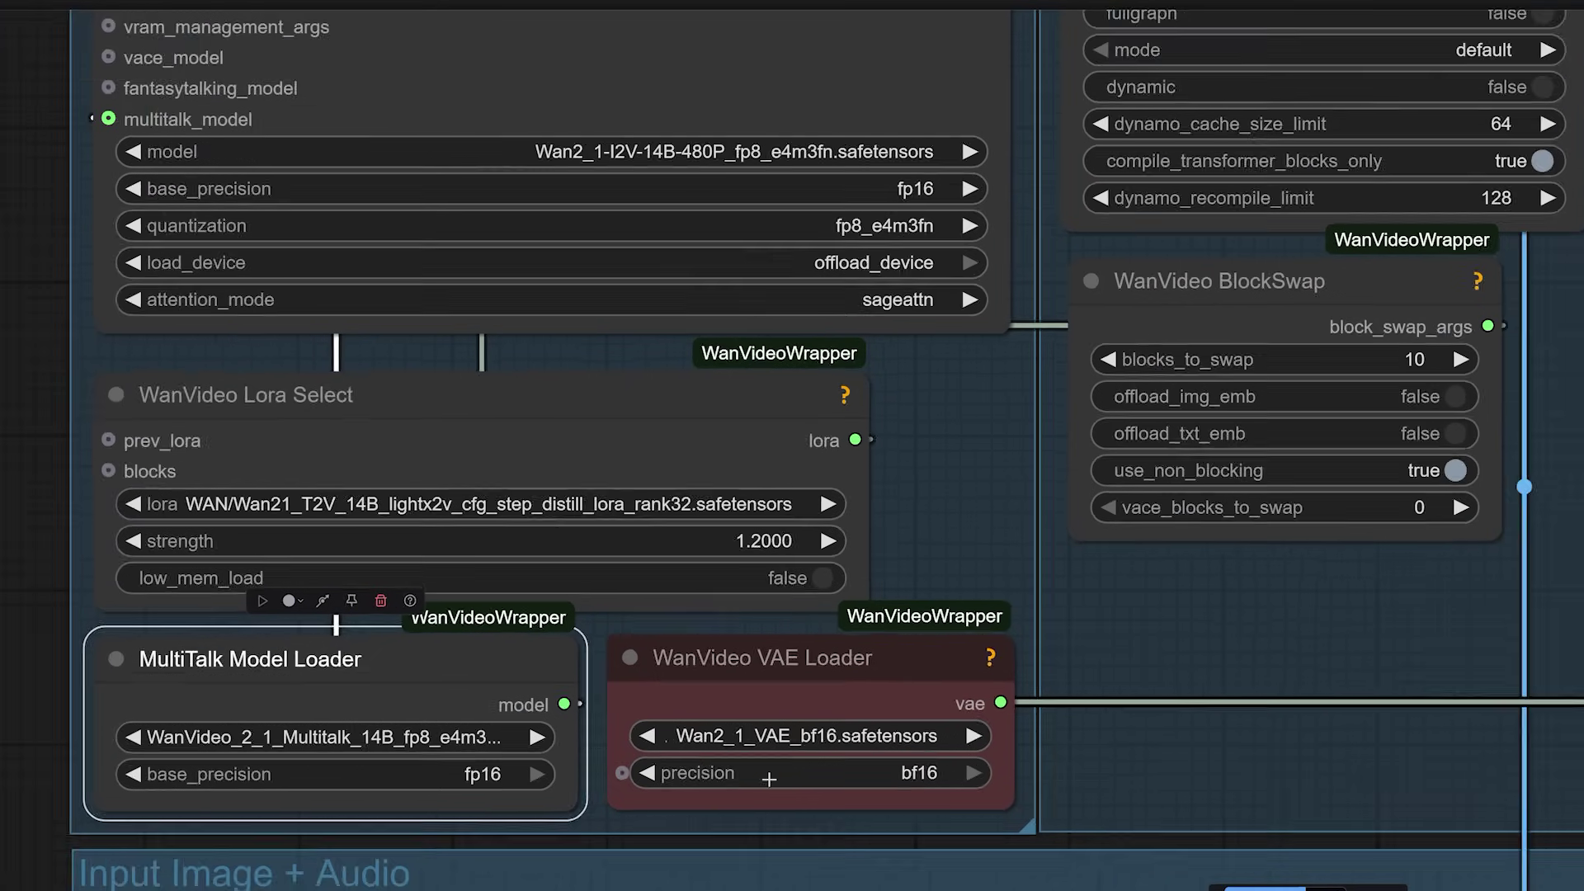
{"action": "left_click_drag", "start_coordinate": [866, 524], "coordinate": [927, 445]}
{"action": "scroll", "coordinate": [857, 448], "scroll_direction": "down", "scroll_amount": 3}
{"action": "scroll", "coordinate": [927, 445], "scroll_direction": "down", "scroll_amount": 4}
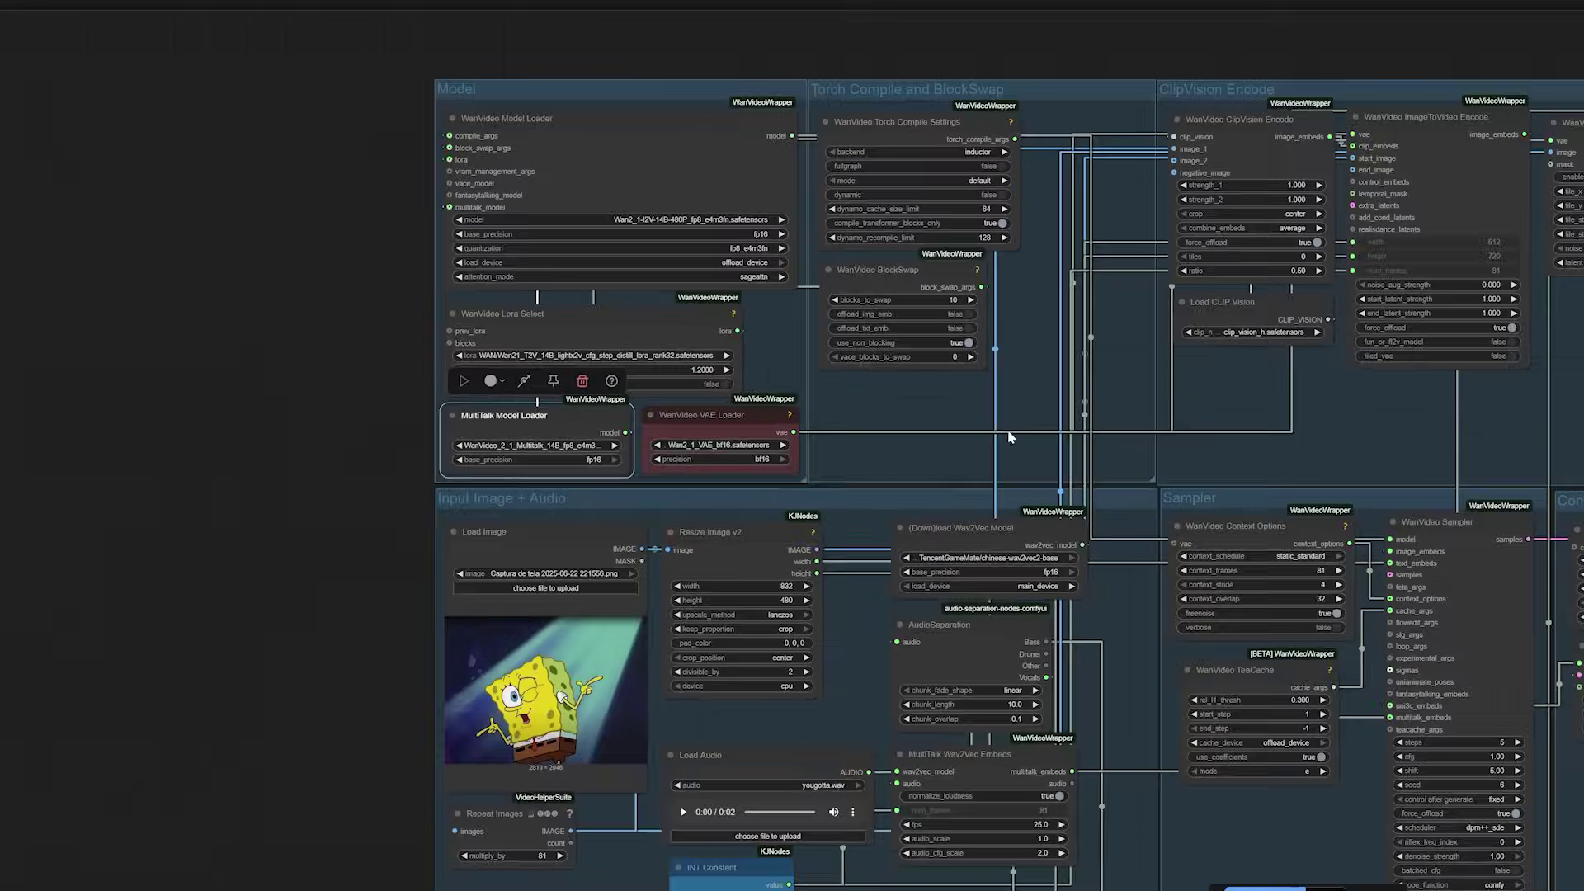
{"action": "left_click_drag", "start_coordinate": [1379, 443], "coordinate": [712, 308]}
{"action": "scroll", "coordinate": [957, 437], "scroll_direction": "up", "scroll_amount": 5}
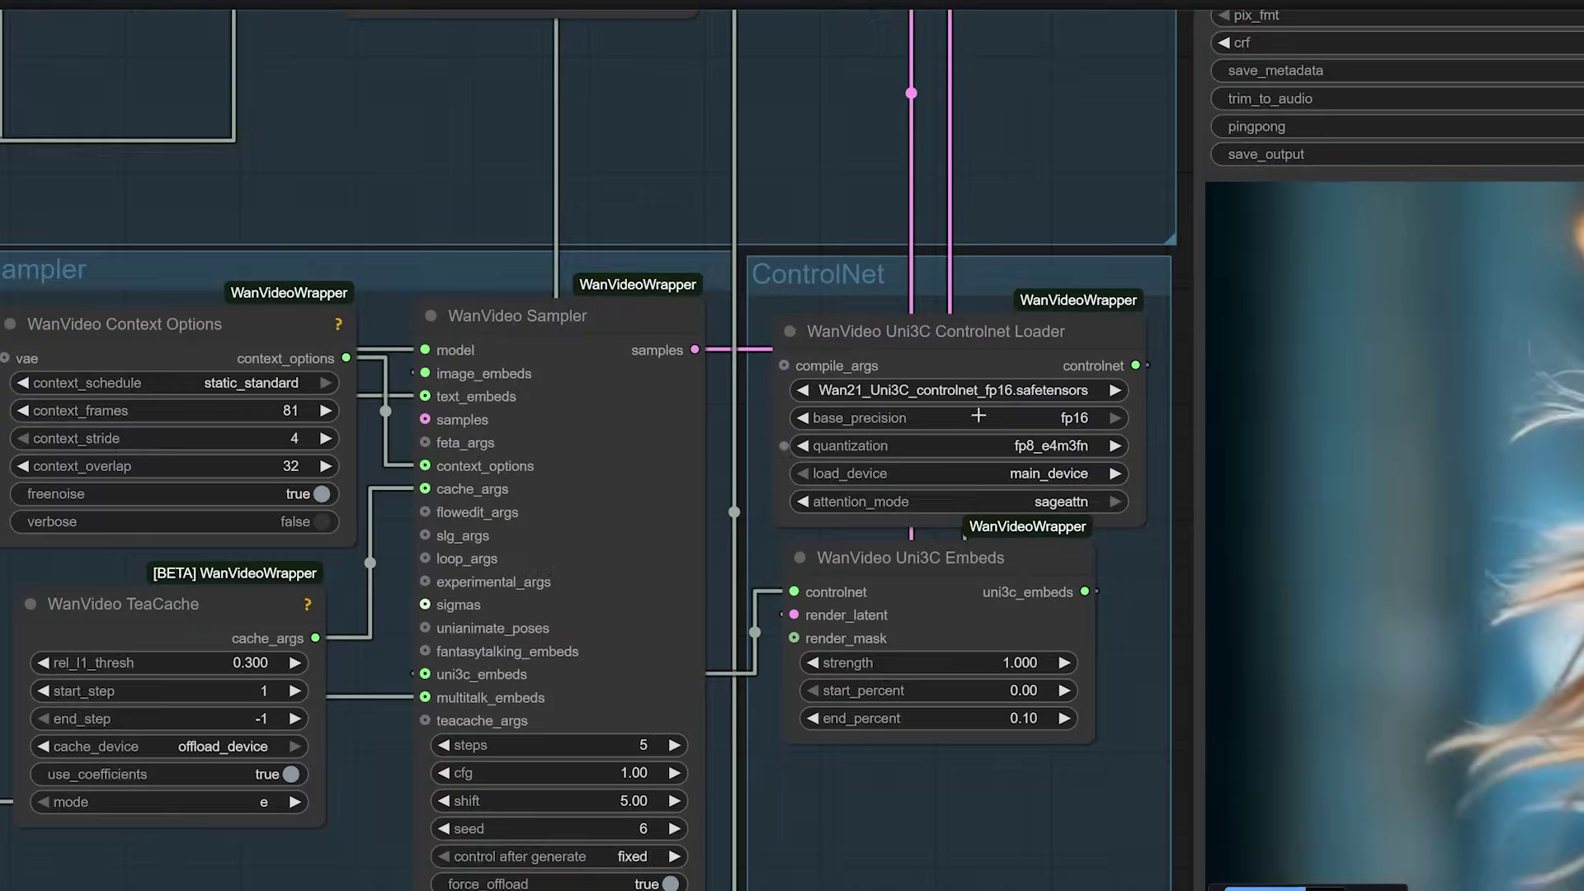
{"action": "scroll", "coordinate": [990, 403], "scroll_direction": "down", "scroll_amount": 5}
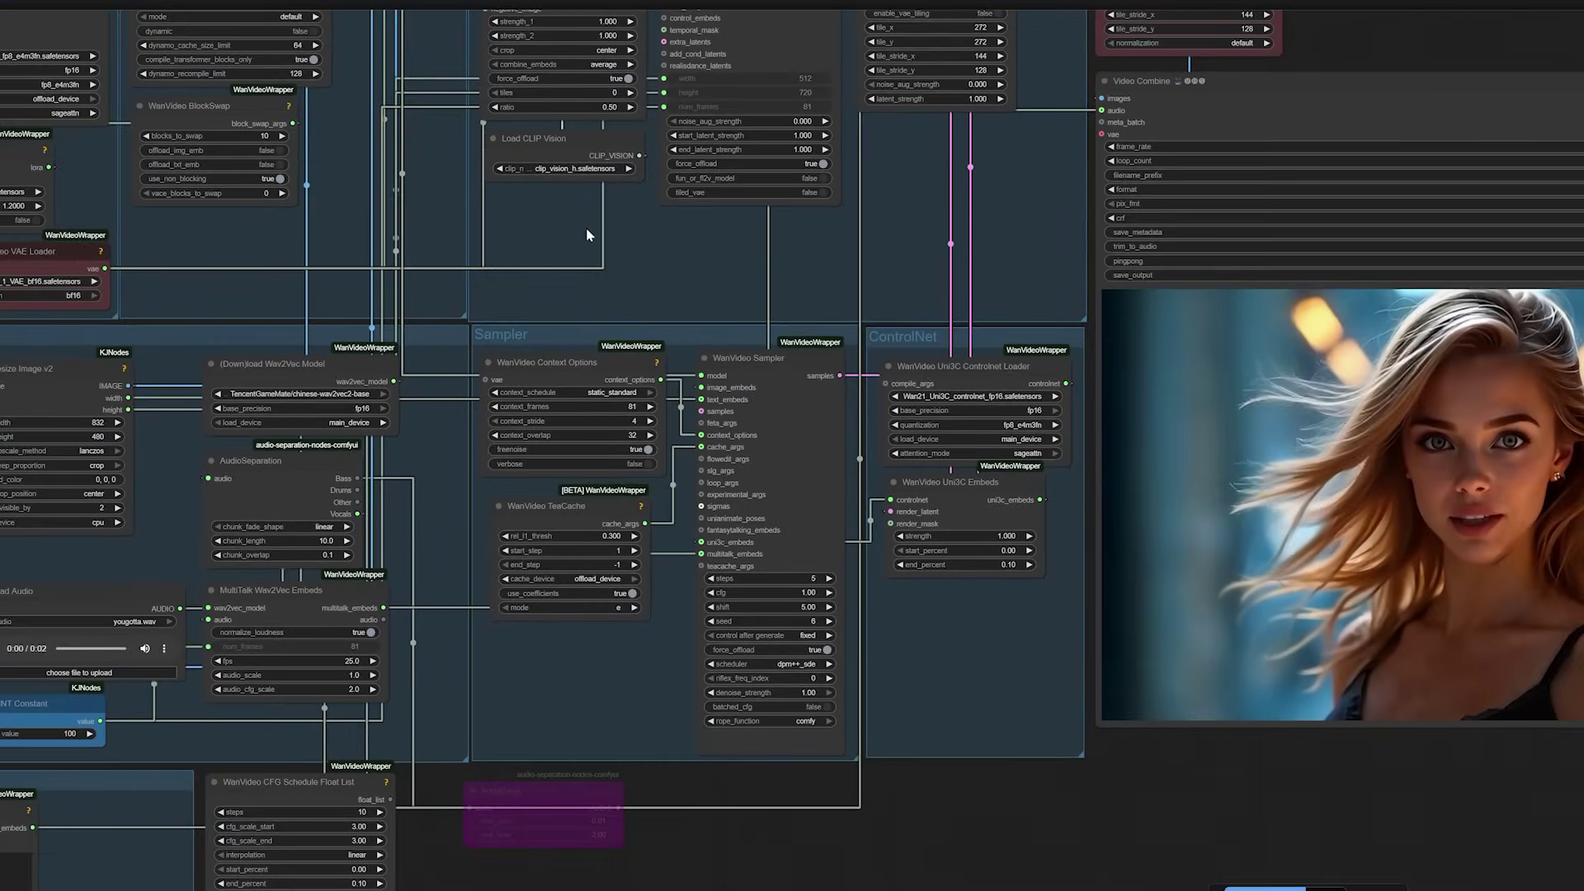
{"action": "left_click_drag", "start_coordinate": [588, 235], "coordinate": [1331, 328]}
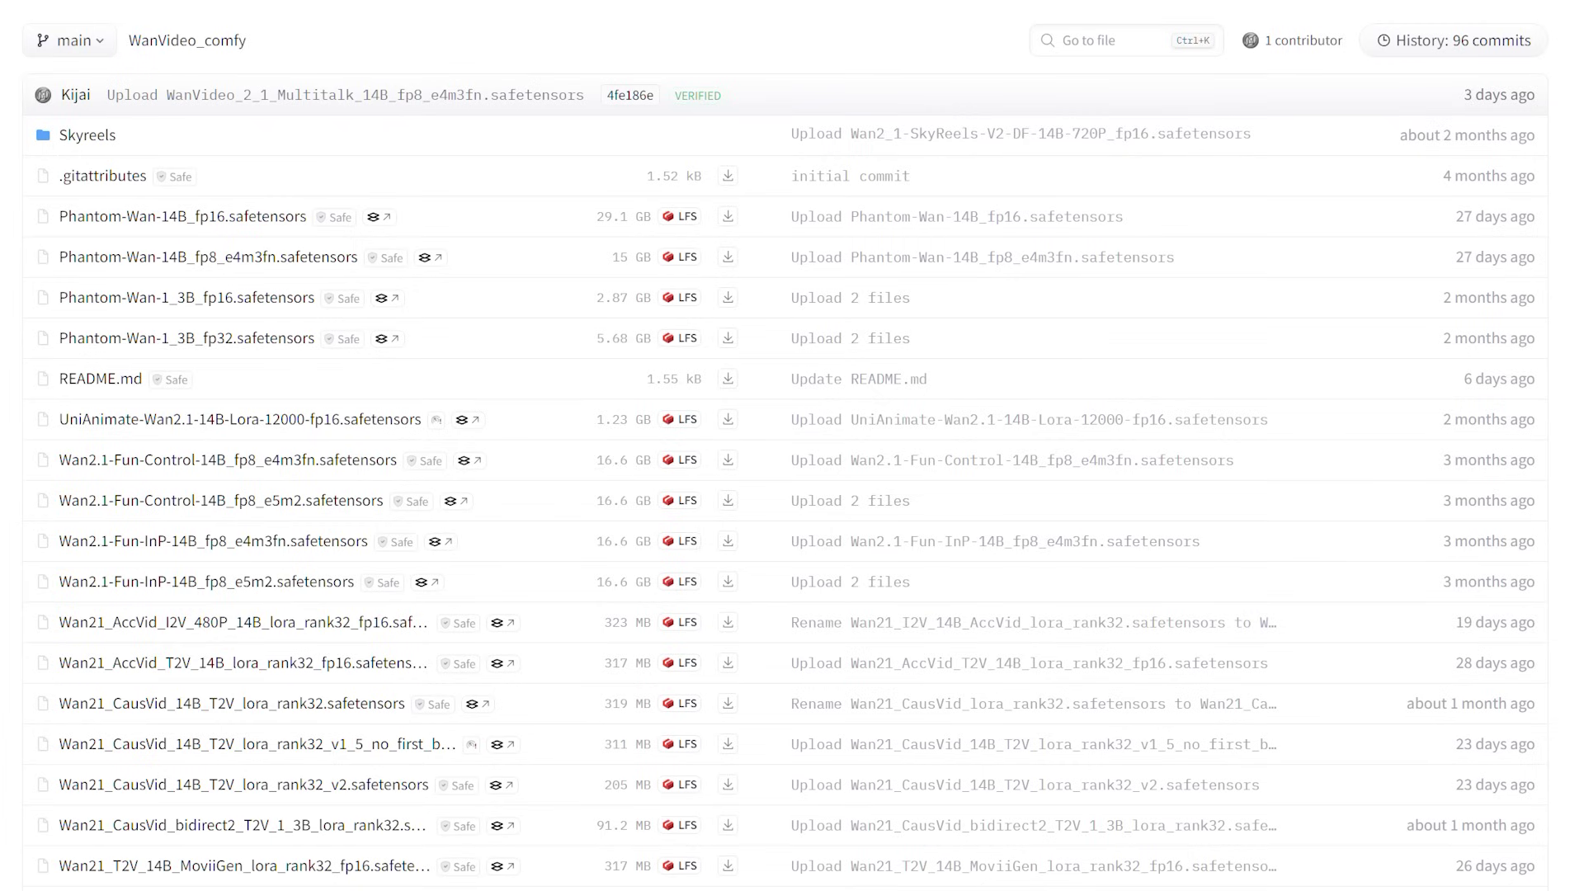
- Scroll through the Kijai/WanVideo_comfy model file list on Hugging Face
{"action": "scroll", "coordinate": [792, 462], "scroll_direction": "down", "scroll_amount": 1}
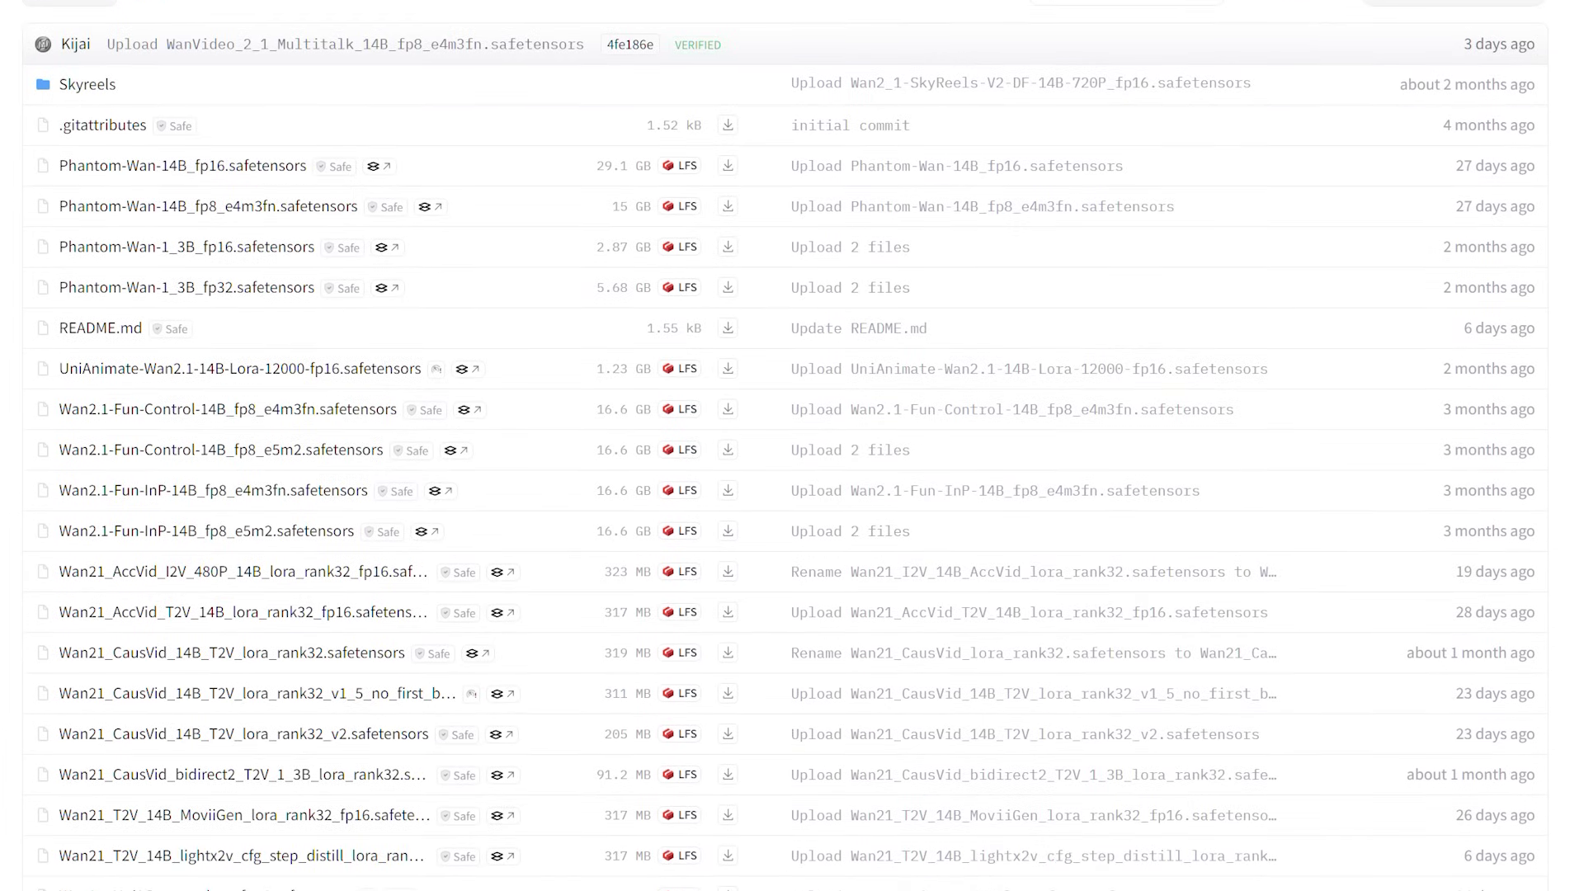
{"action": "scroll", "coordinate": [792, 462], "scroll_direction": "down", "scroll_amount": 2}
{"action": "scroll", "coordinate": [792, 462], "scroll_direction": "down", "scroll_amount": 1}
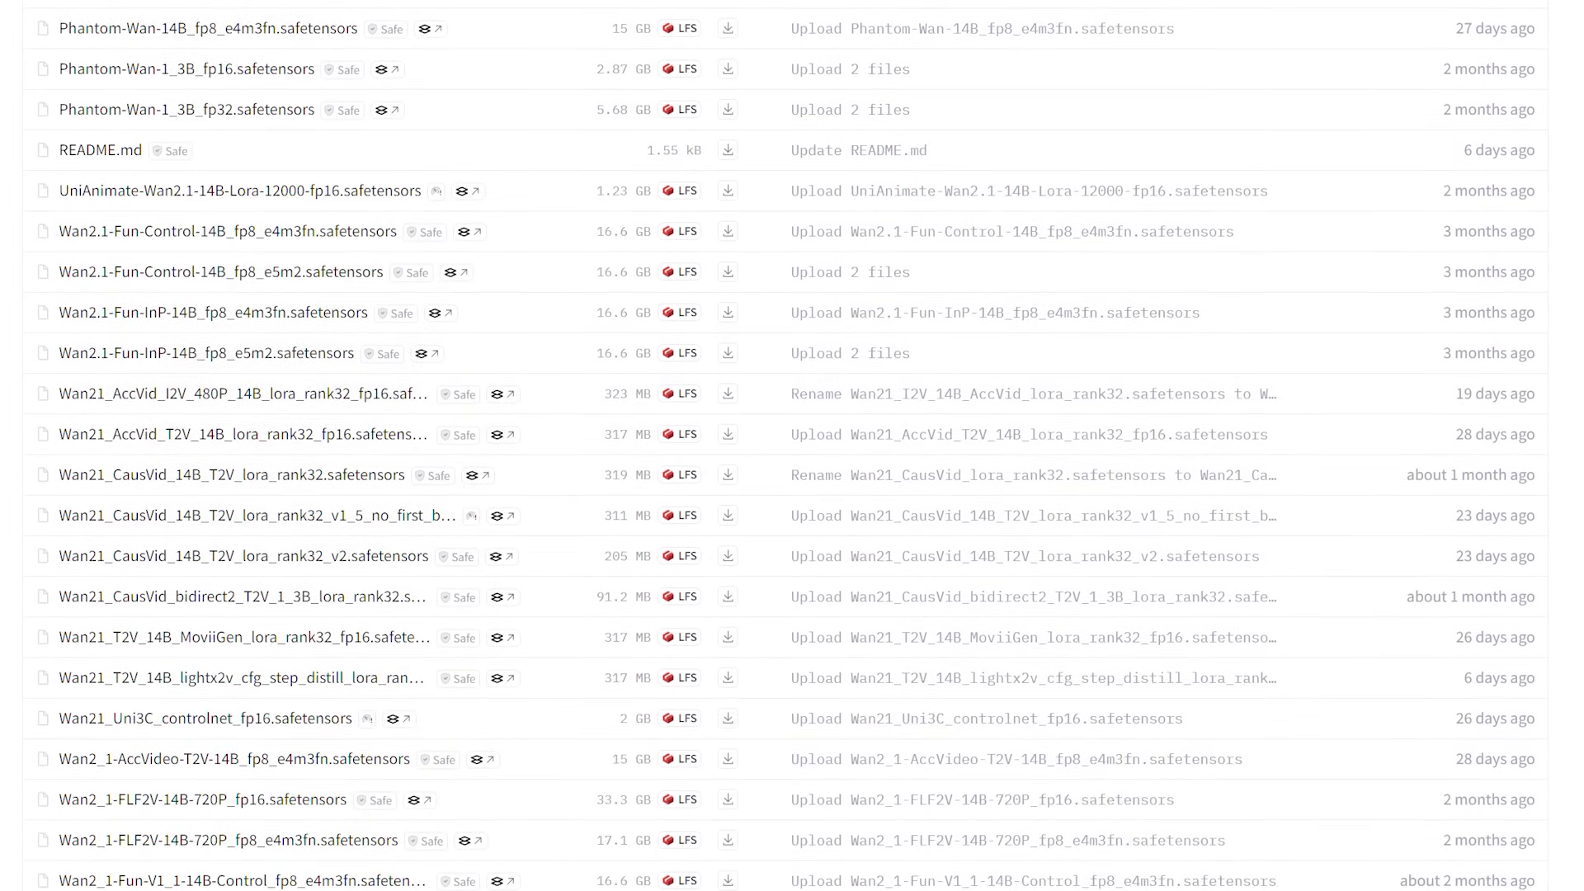
{"action": "scroll", "coordinate": [272, 570], "scroll_direction": "down", "scroll_amount": 2}
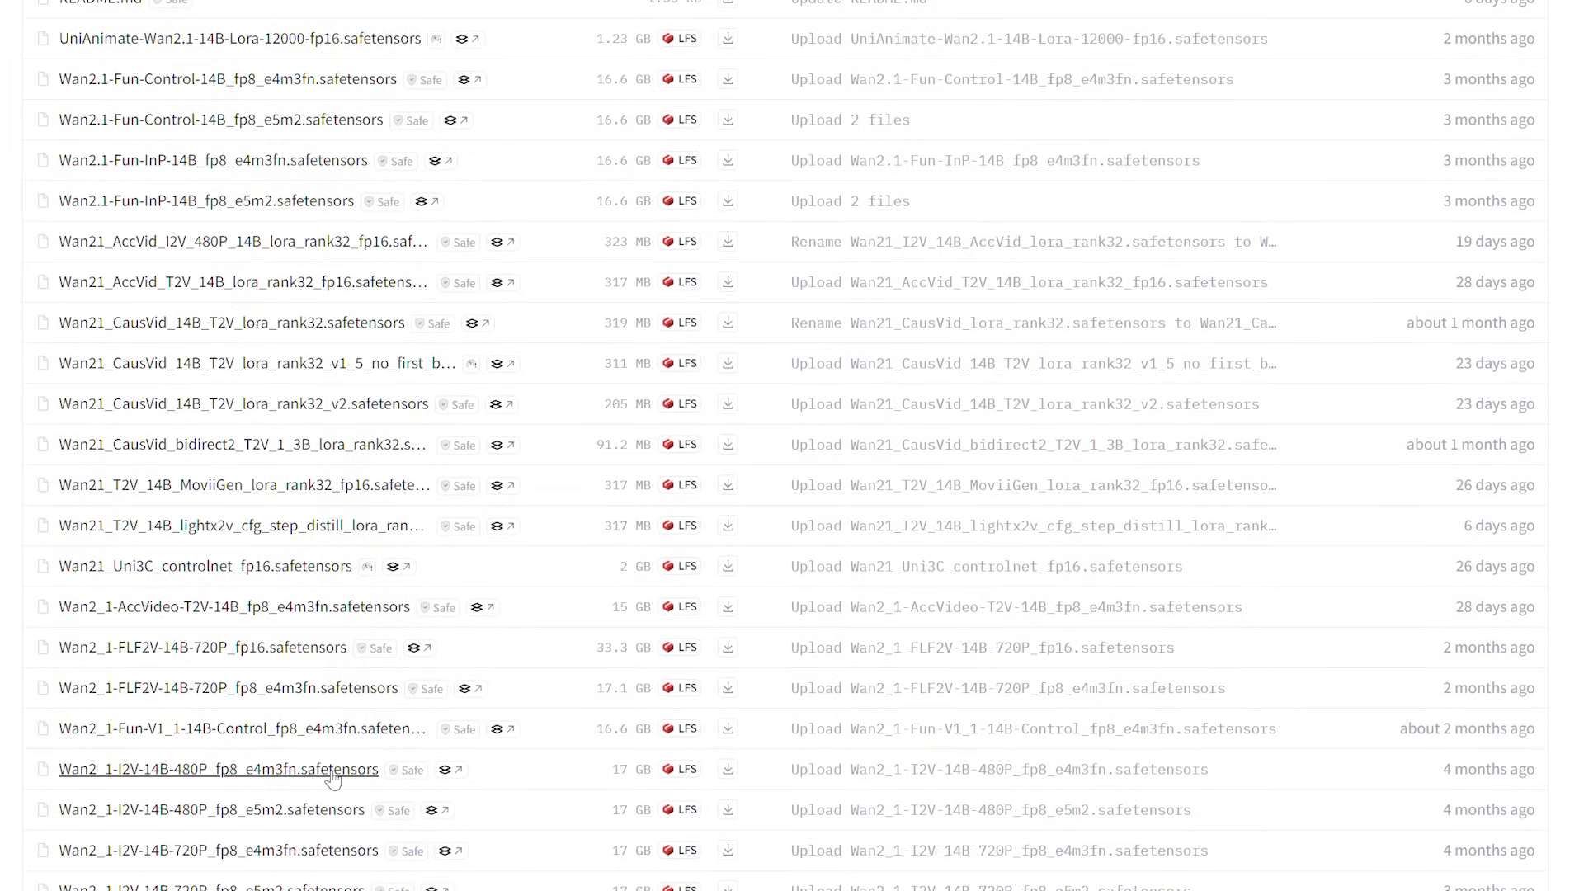
{"action": "scroll", "coordinate": [331, 777], "scroll_direction": "down", "scroll_amount": 1}
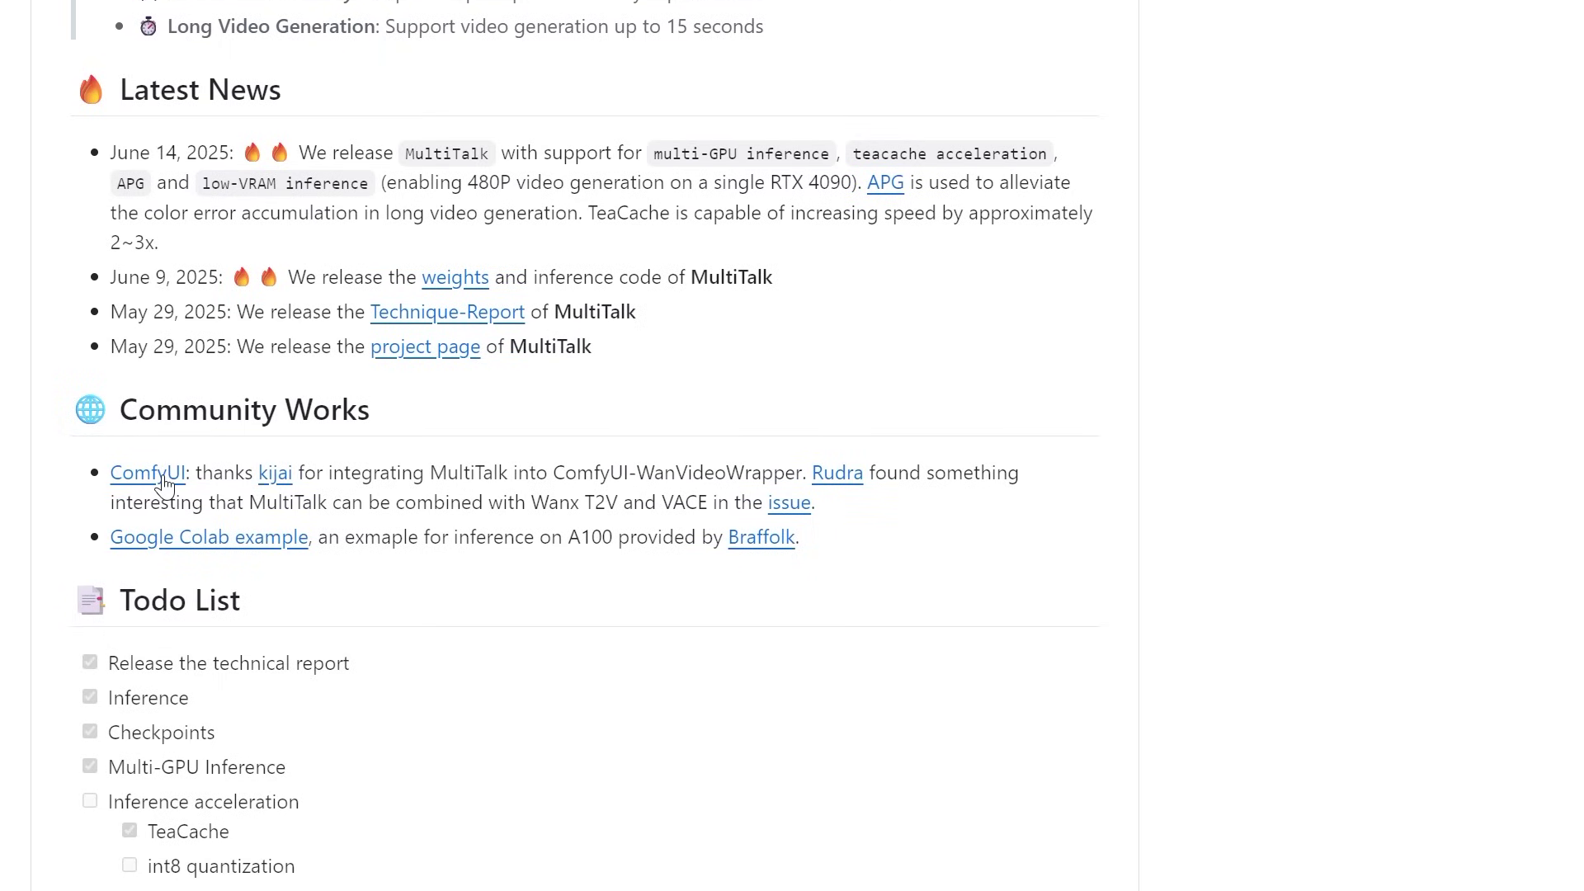
- Open the ComfyUI-WanVideoWrapper repository and switch it to the multitalk branch
{"action": "left_click", "coordinate": [157, 483]}
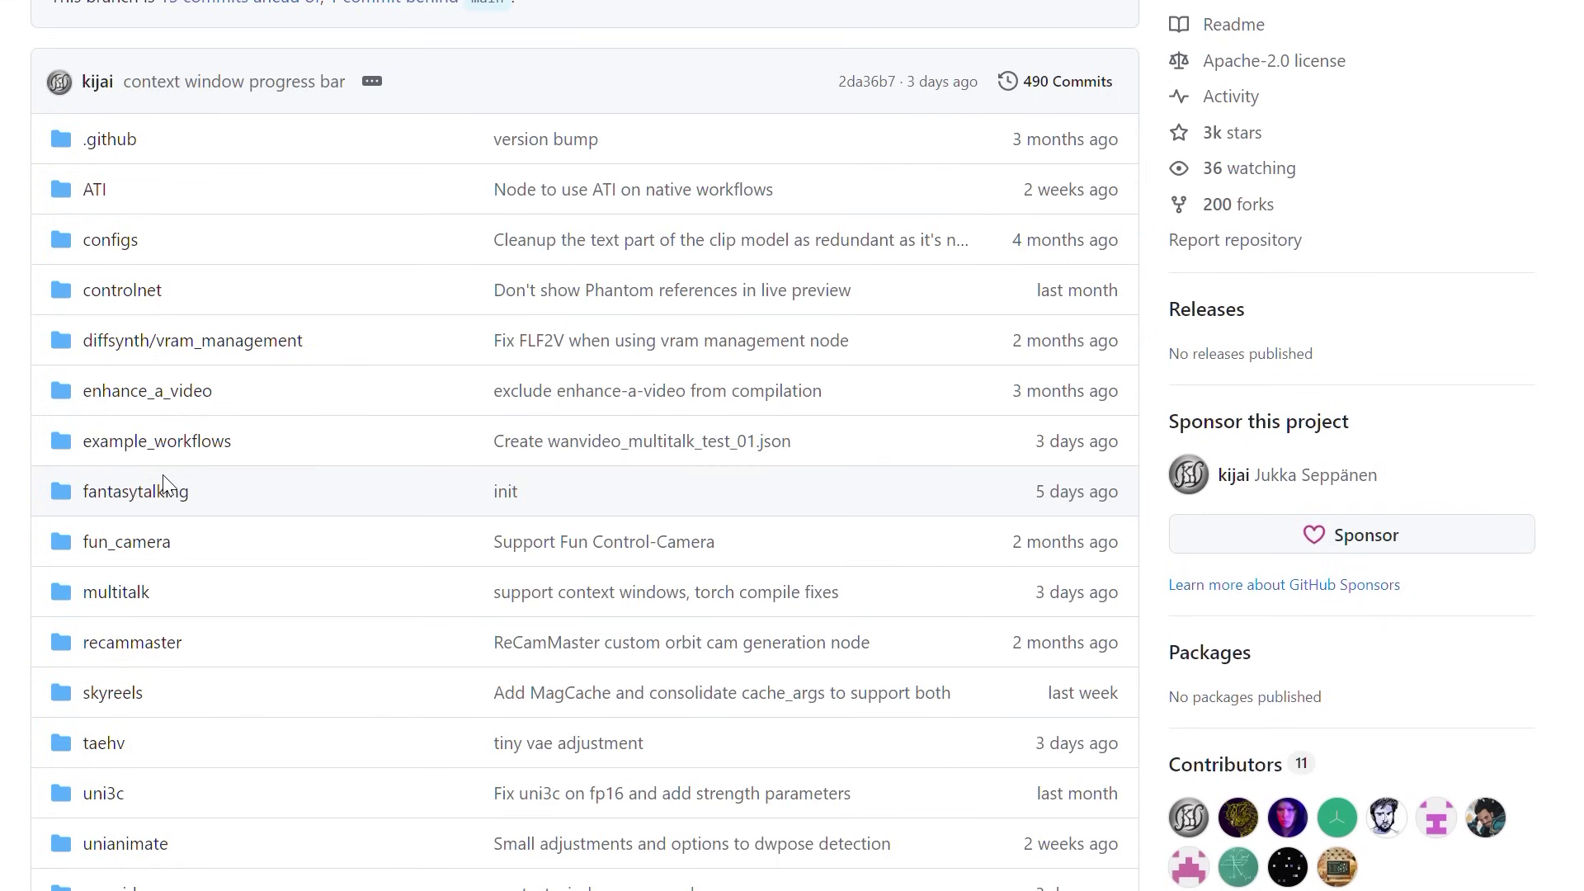
{"action": "key", "text": "w"}
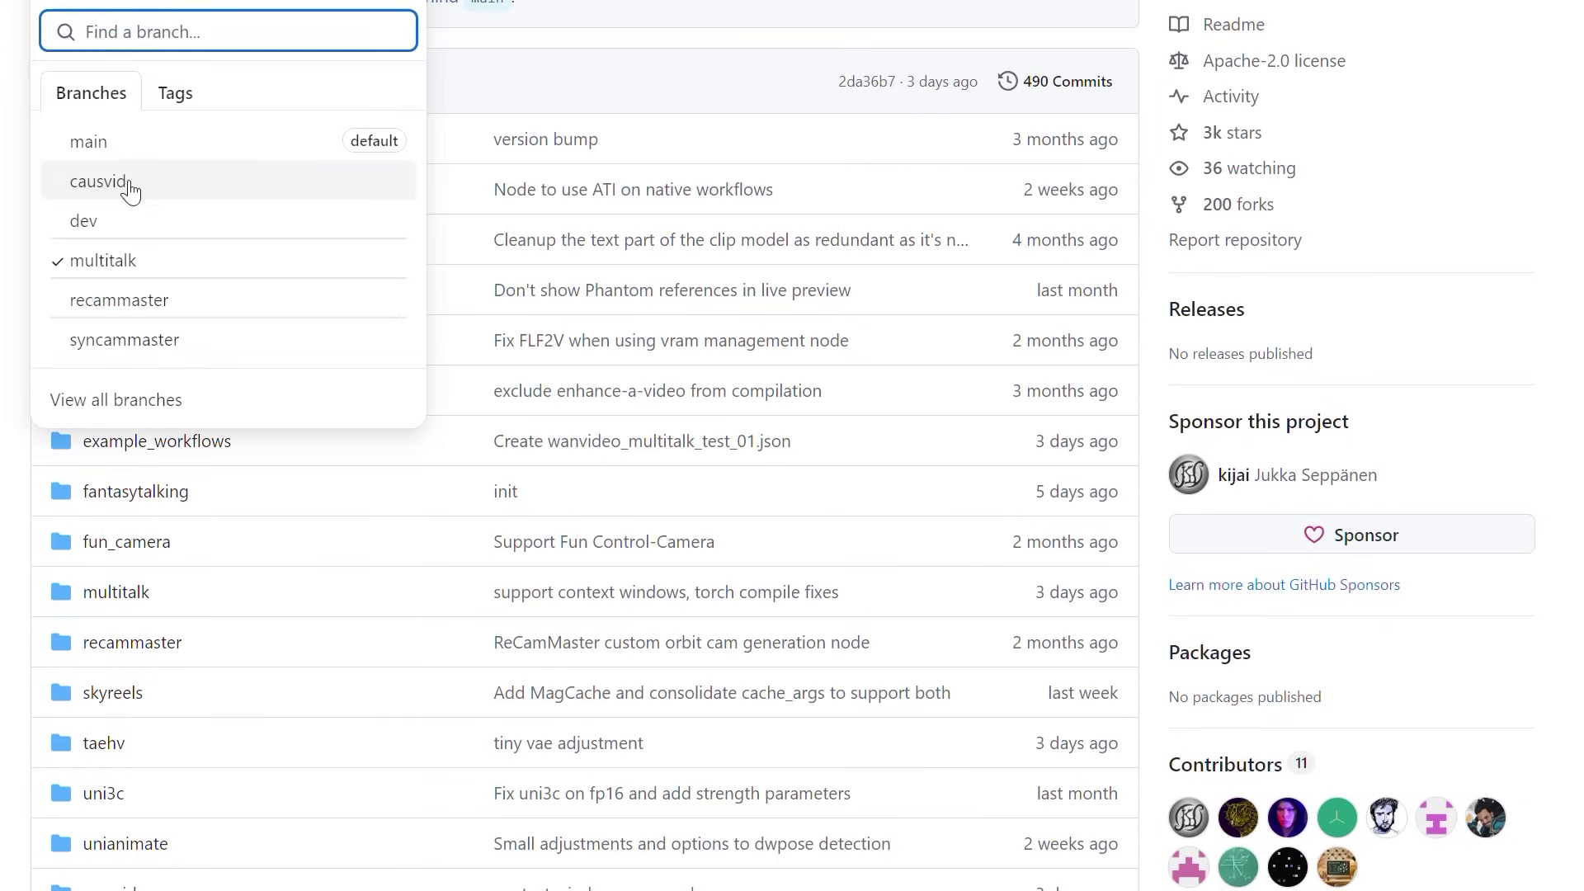
{"action": "key", "text": "Escape"}
{"action": "key", "text": "w"}
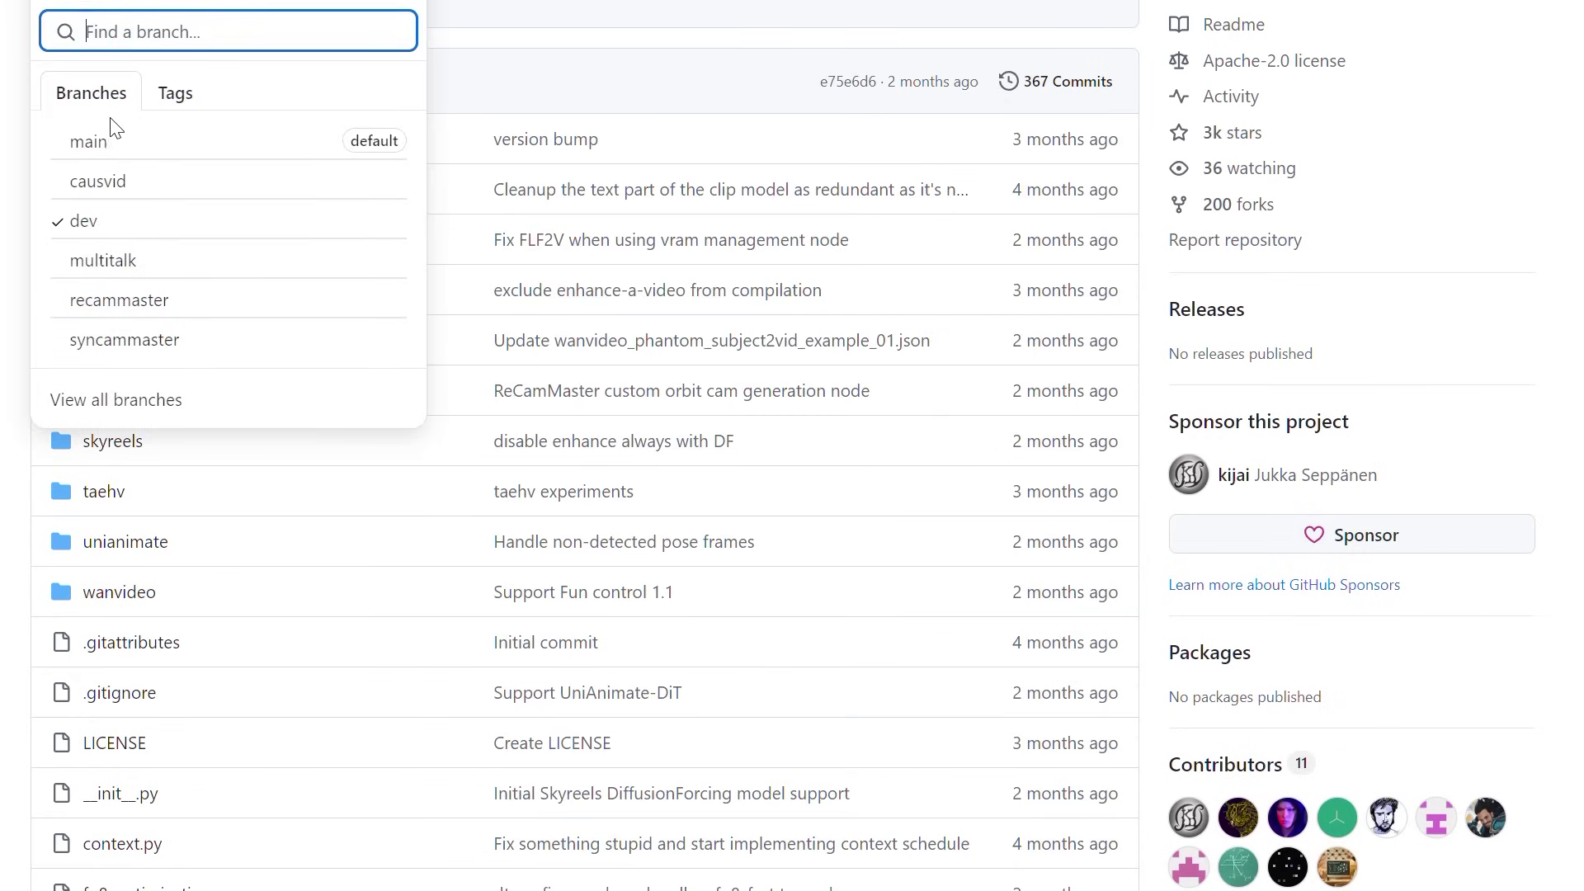
{"action": "key", "text": "Escape"}
{"action": "key", "text": "w"}
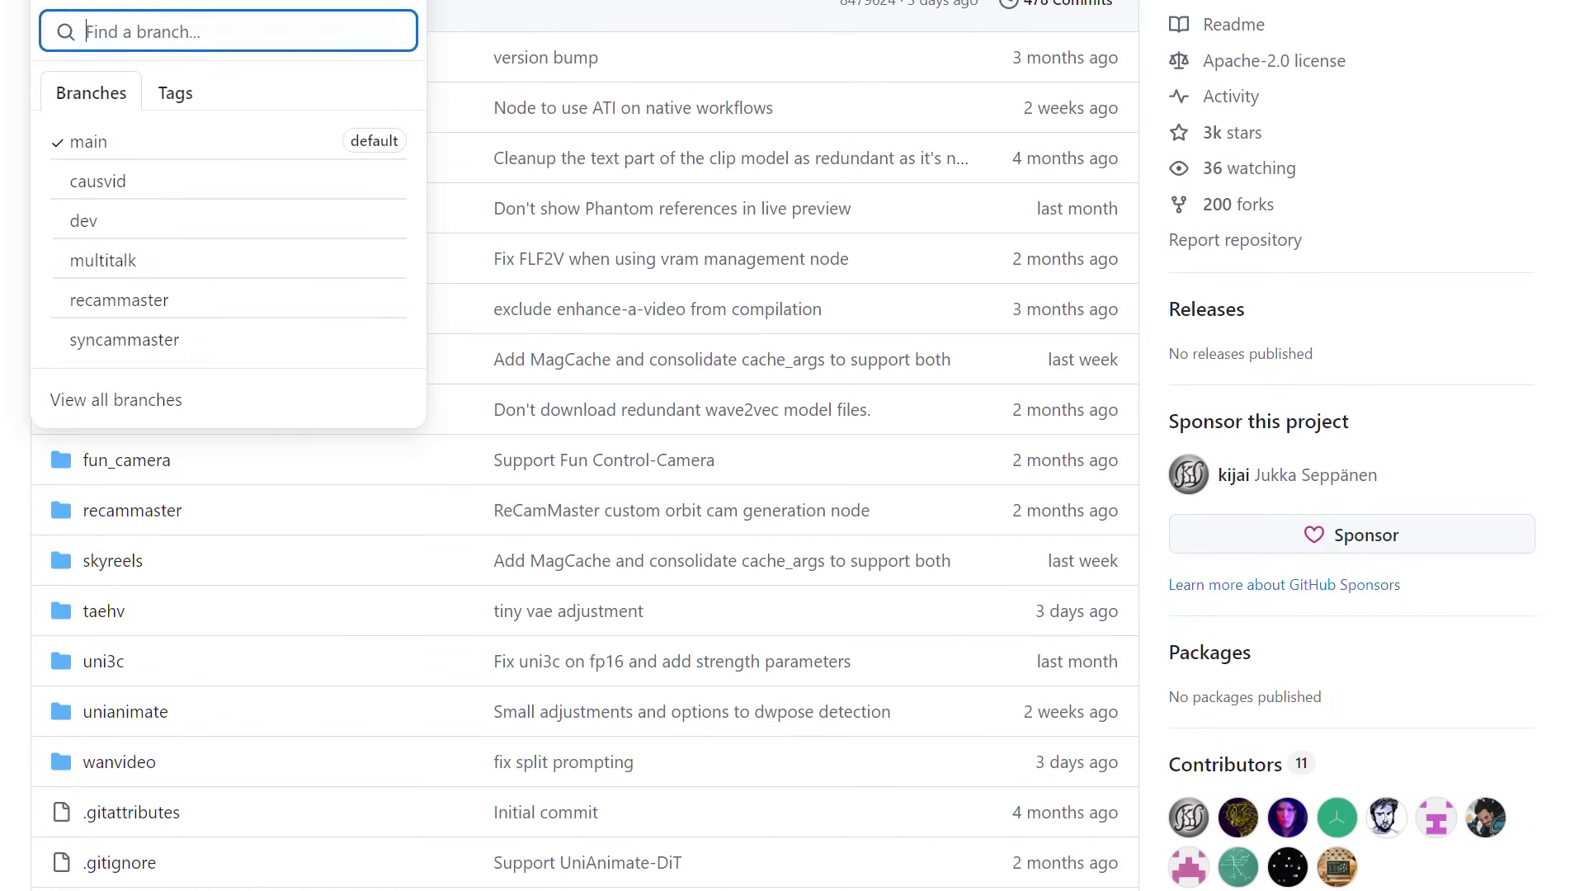
{"action": "left_click", "coordinate": [136, 276]}
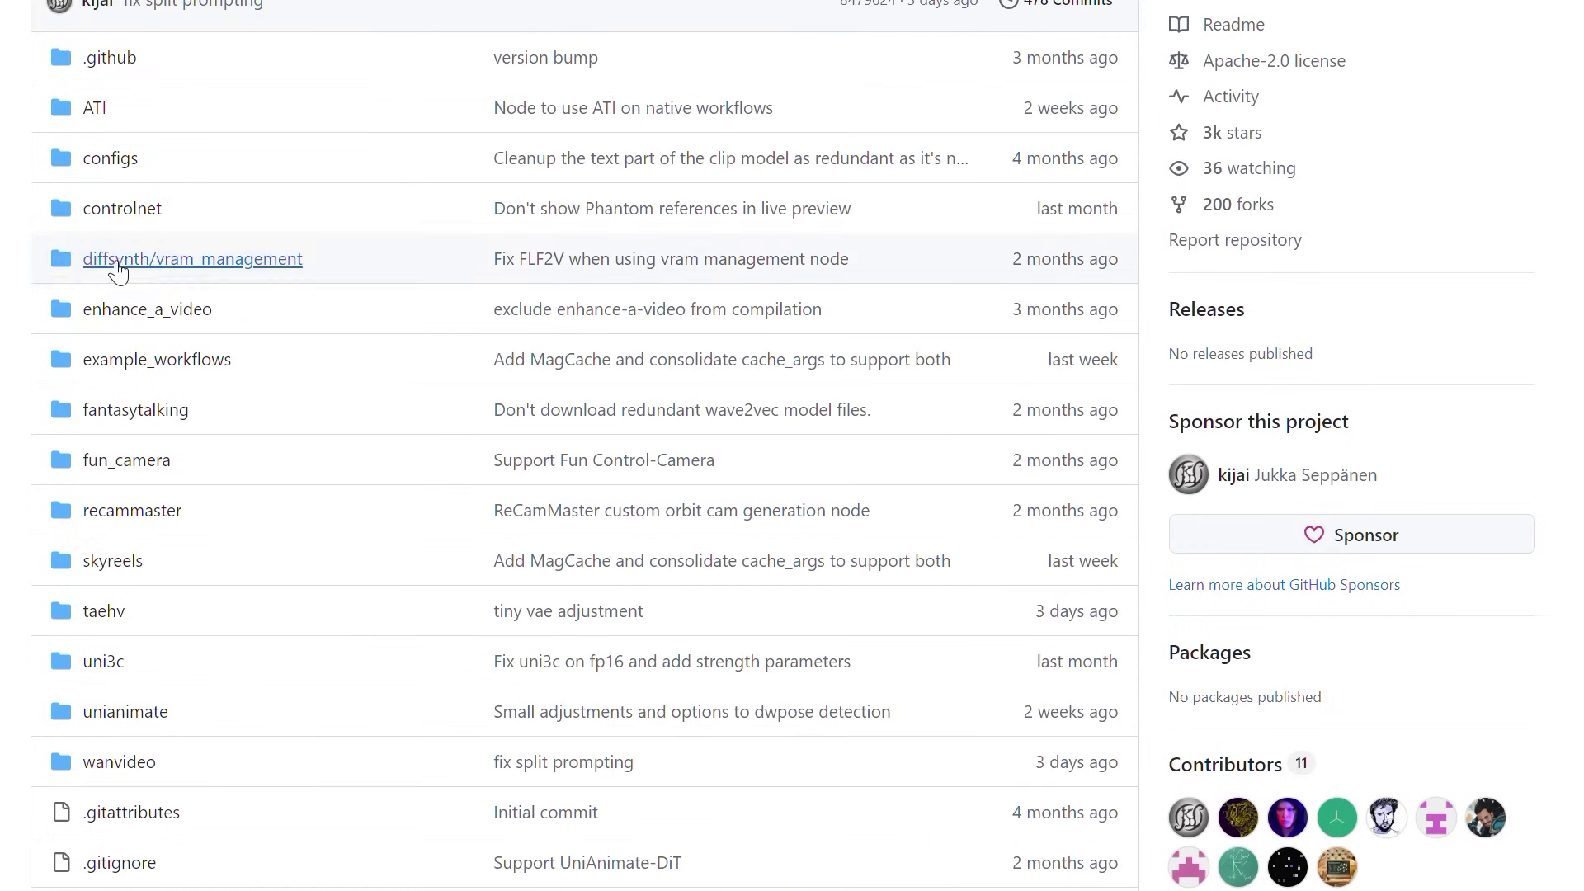
- View requirements.txt on the multitalk branch, listing diffusers>=0.33.0 and pyloudnorm
{"action": "scroll", "coordinate": [59, 103], "scroll_direction": "down", "scroll_amount": 3}
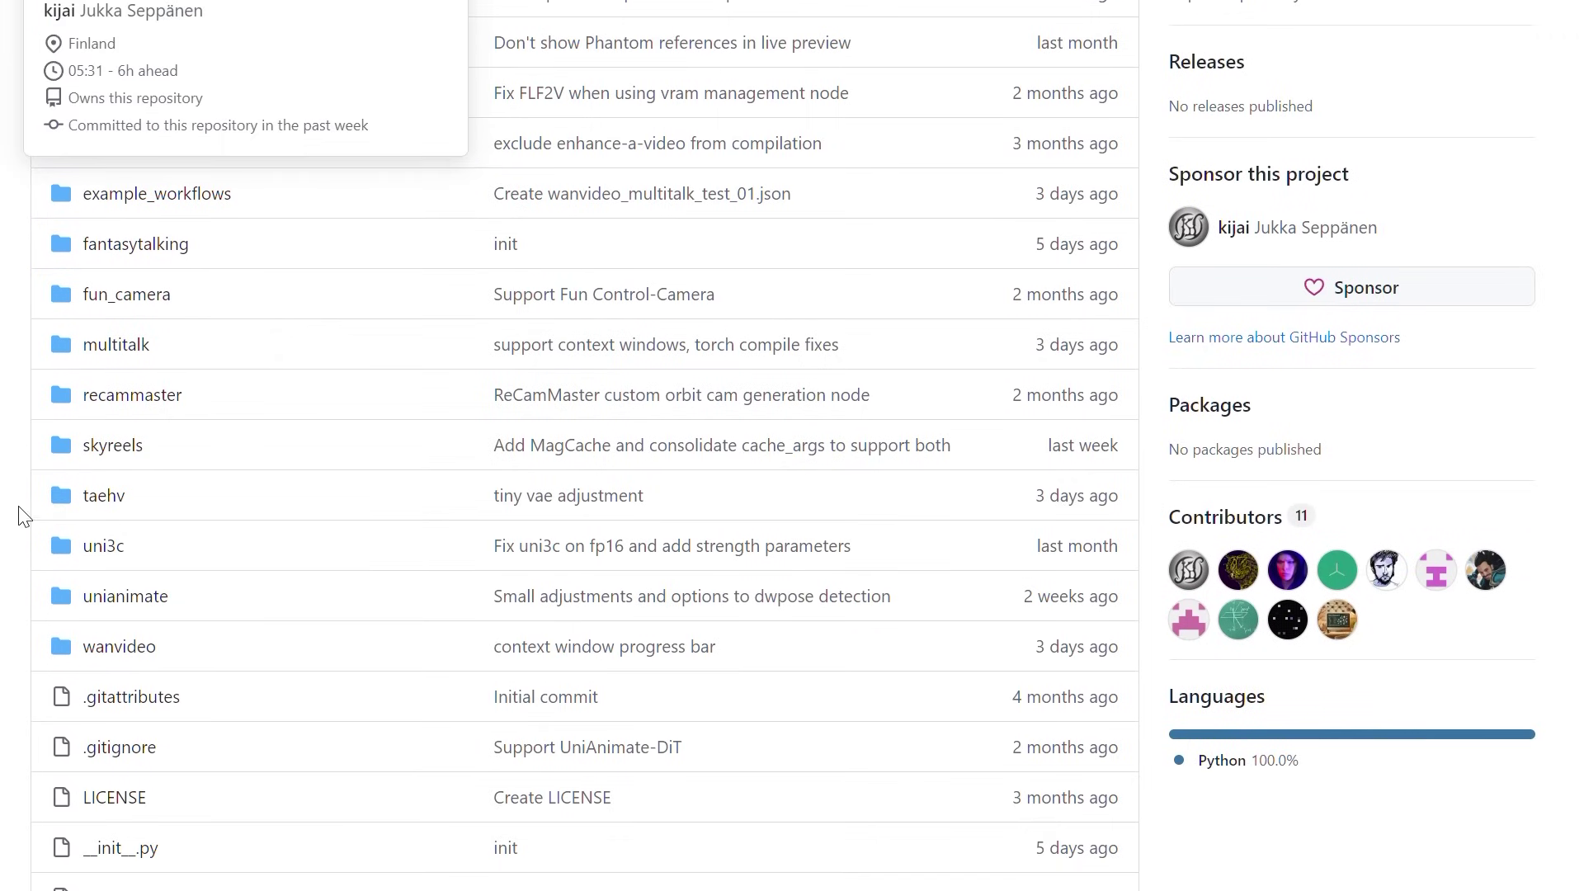
{"action": "scroll", "coordinate": [344, 318], "scroll_direction": "up", "scroll_amount": 3}
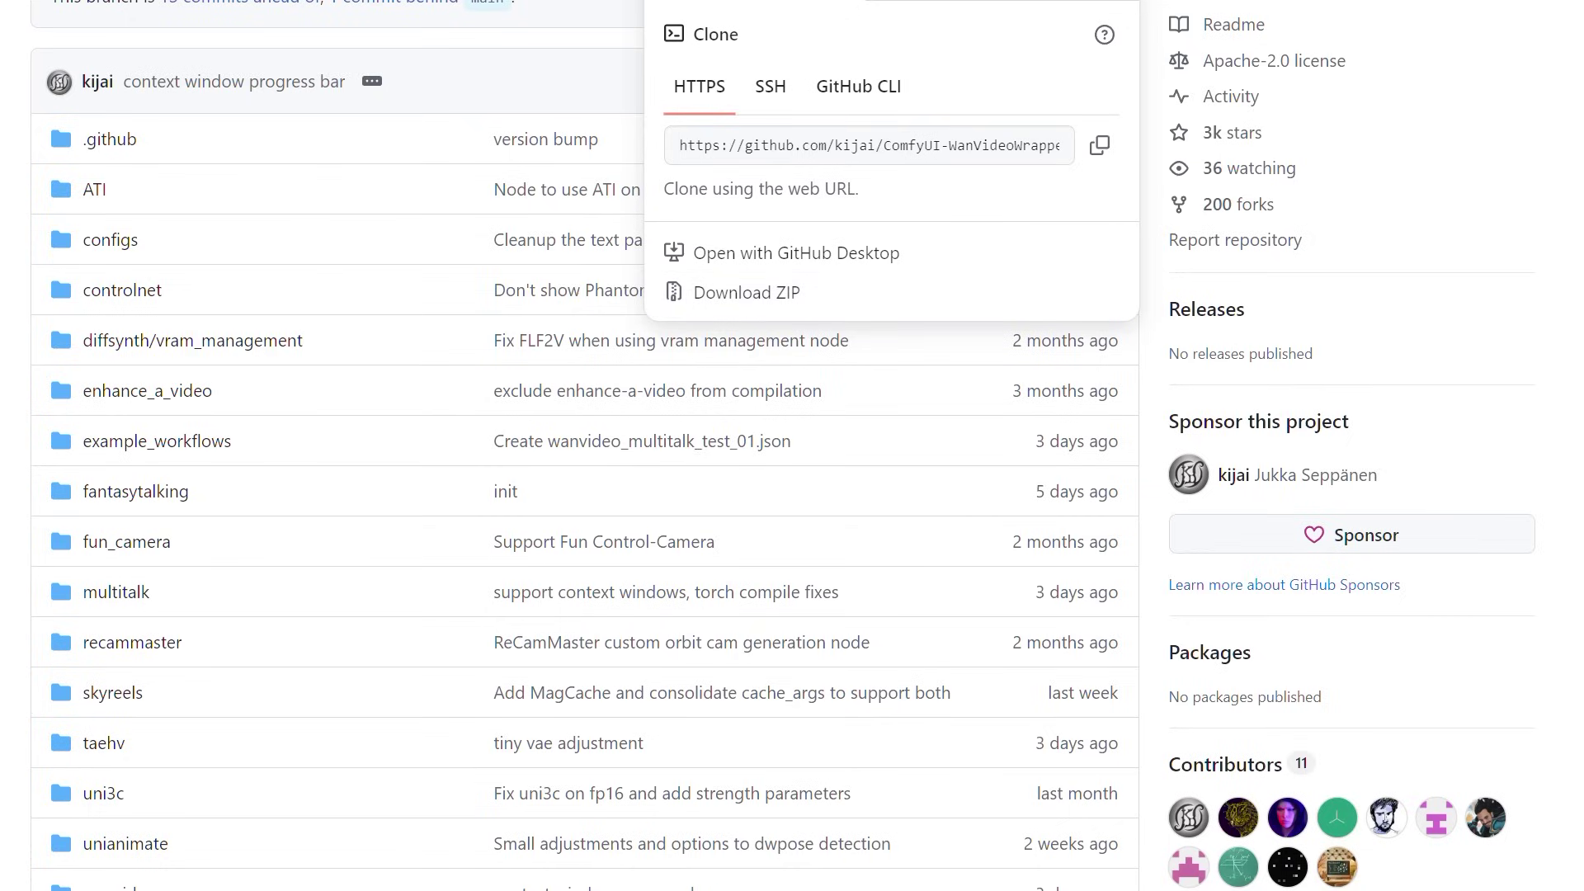
{"action": "left_click", "coordinate": [371, 488]}
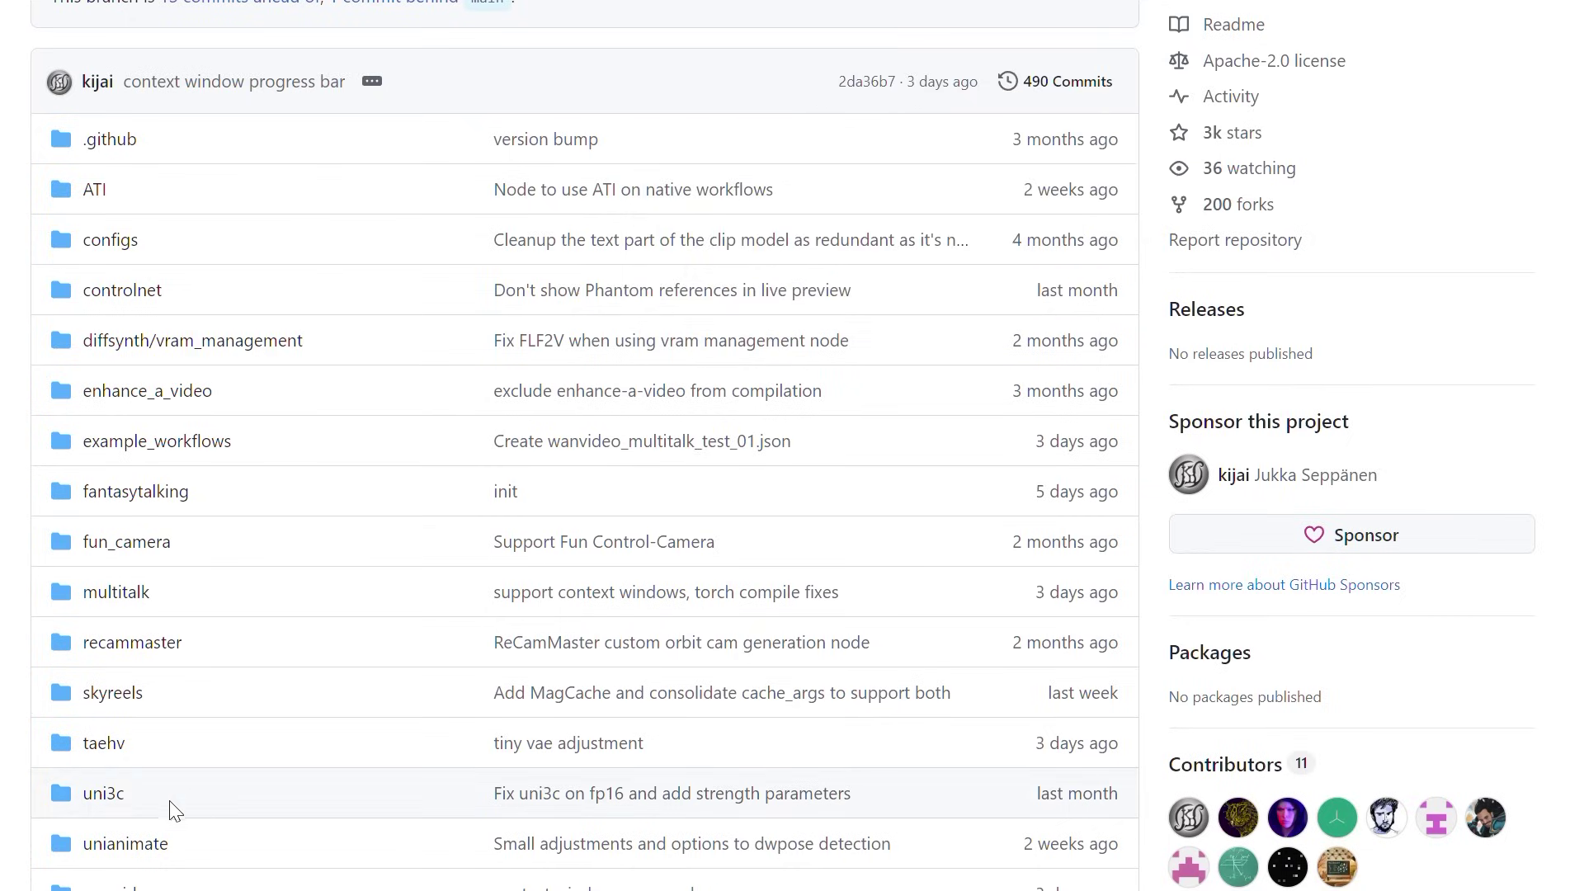
{"action": "scroll", "coordinate": [166, 806], "scroll_direction": "down", "scroll_amount": 2}
{"action": "scroll", "coordinate": [105, 559], "scroll_direction": "down", "scroll_amount": 2}
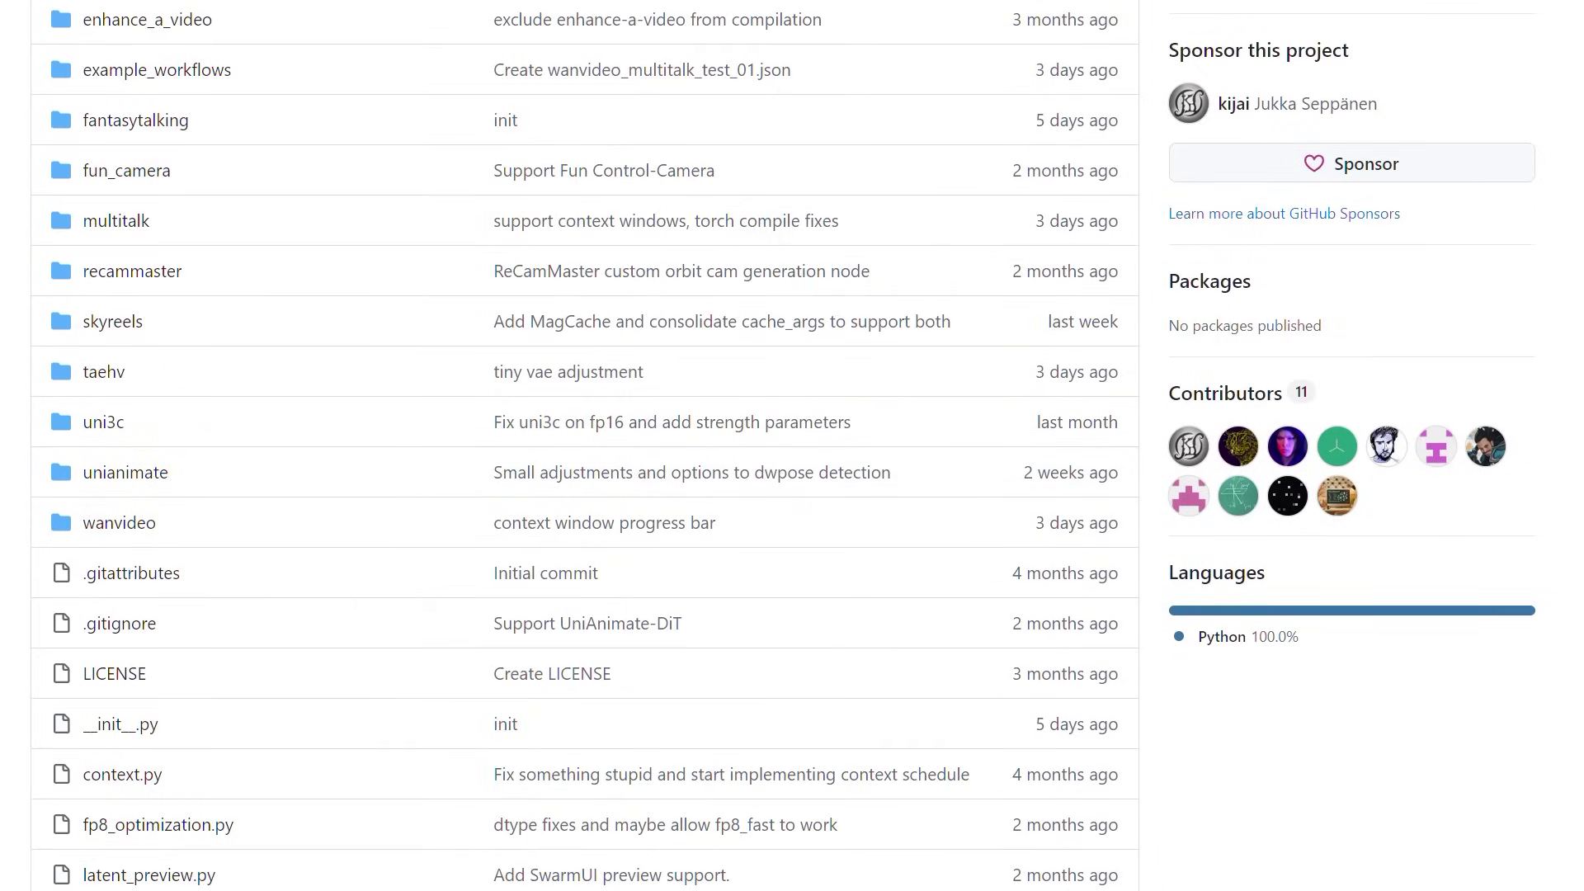
{"action": "scroll", "coordinate": [175, 887], "scroll_direction": "up", "scroll_amount": 1}
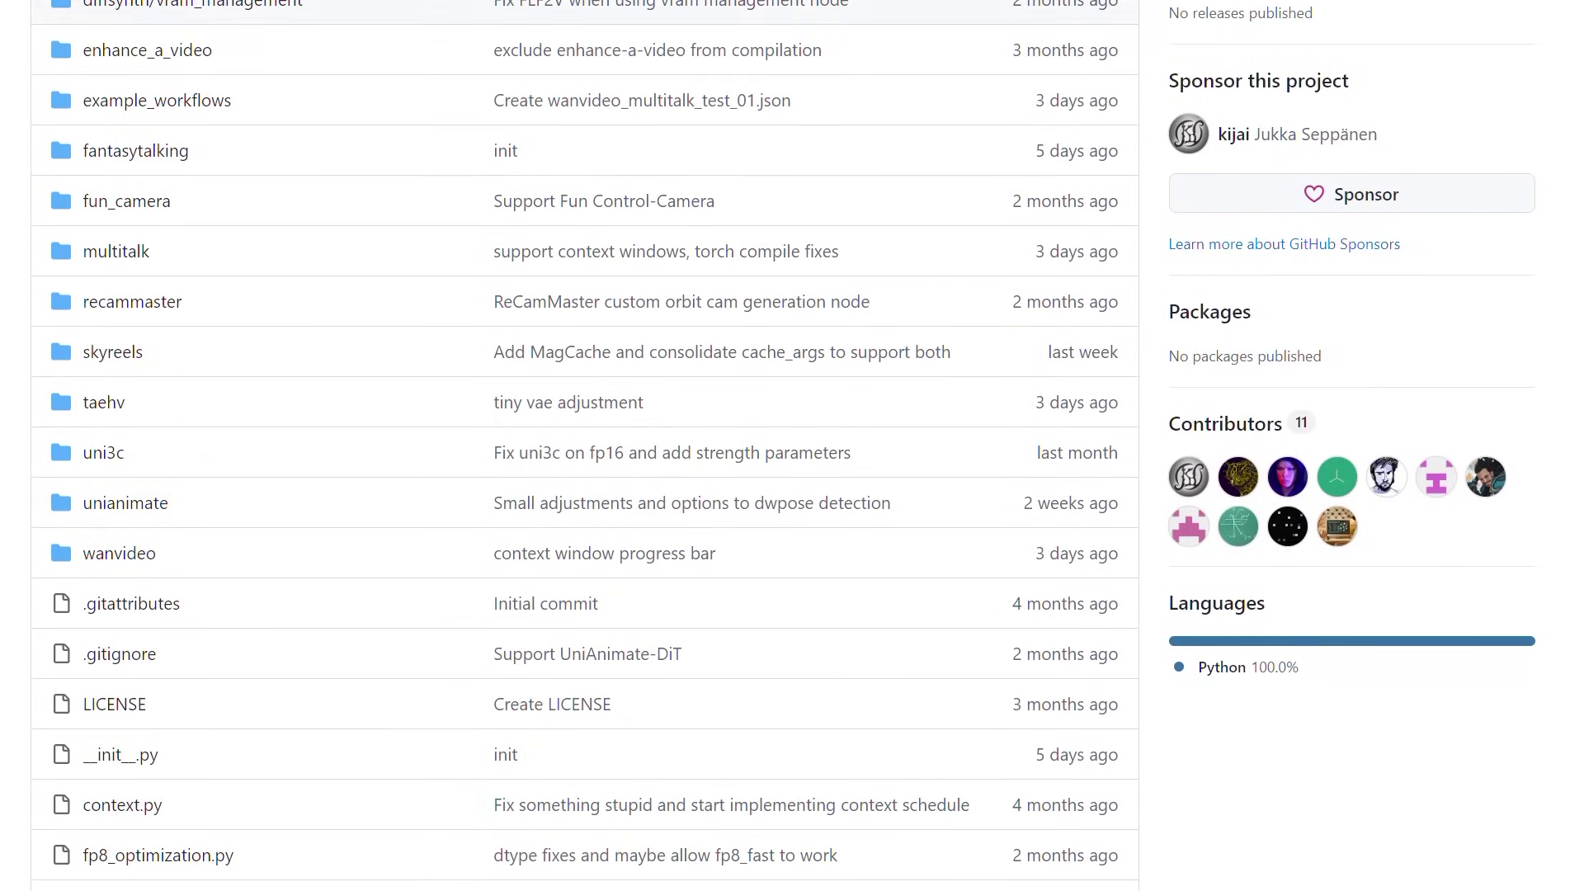
{"action": "scroll", "coordinate": [577, 446], "scroll_direction": "up", "scroll_amount": 3}
{"action": "scroll", "coordinate": [170, 443], "scroll_direction": "down", "scroll_amount": 3}
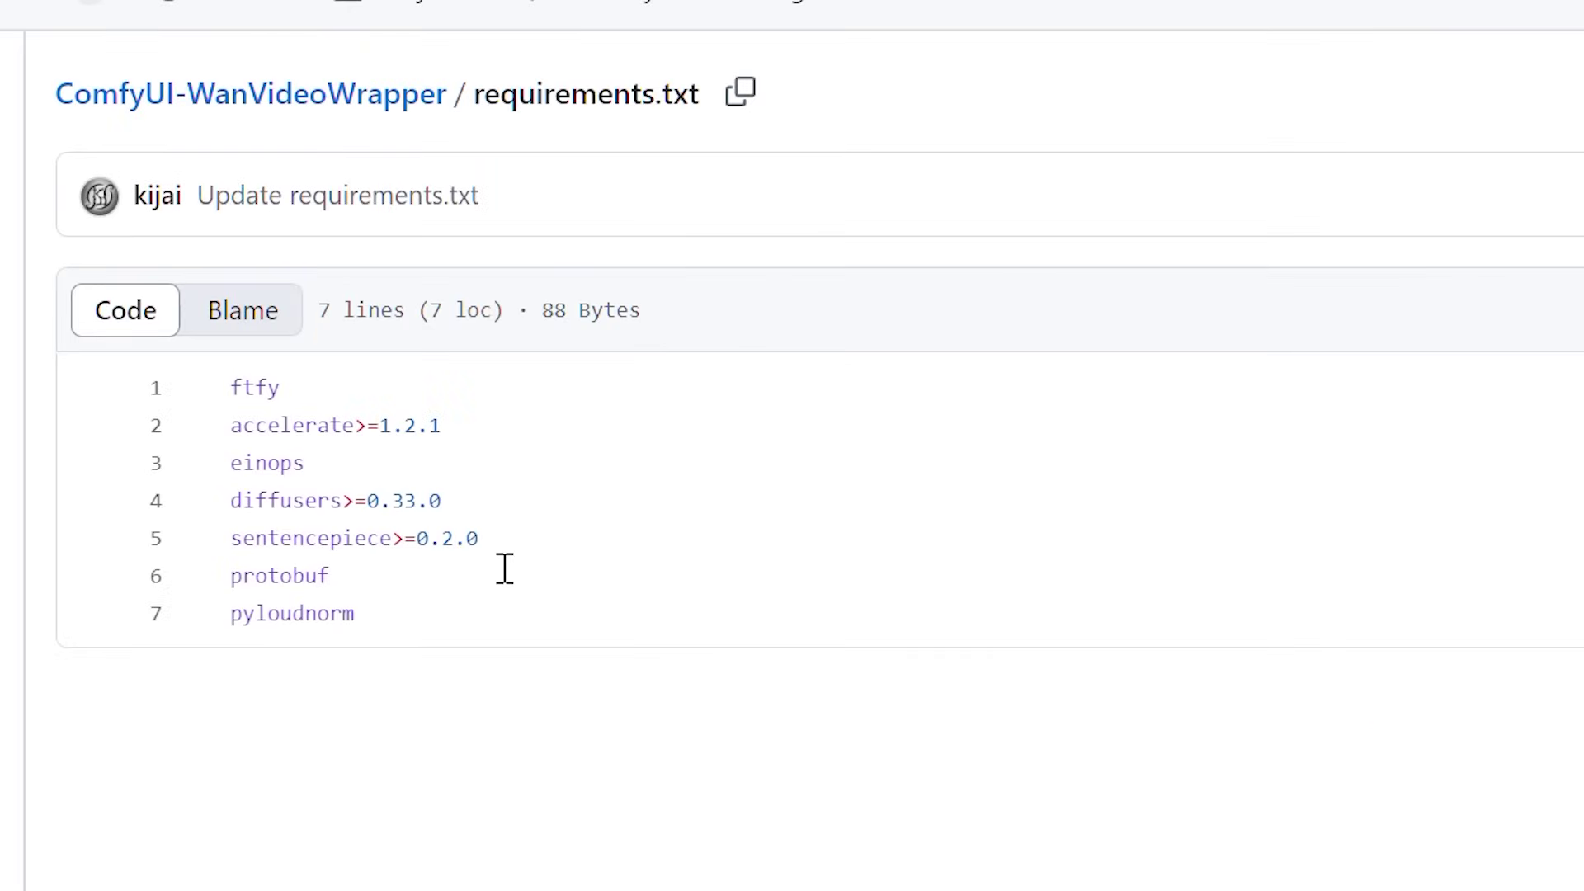
- Highlight diffusers>=0.33.0 in requirements.txt, then the multitalk_model input on nodes.py line 607
{"action": "left_click_drag", "start_coordinate": [489, 501], "coordinate": [235, 496]}
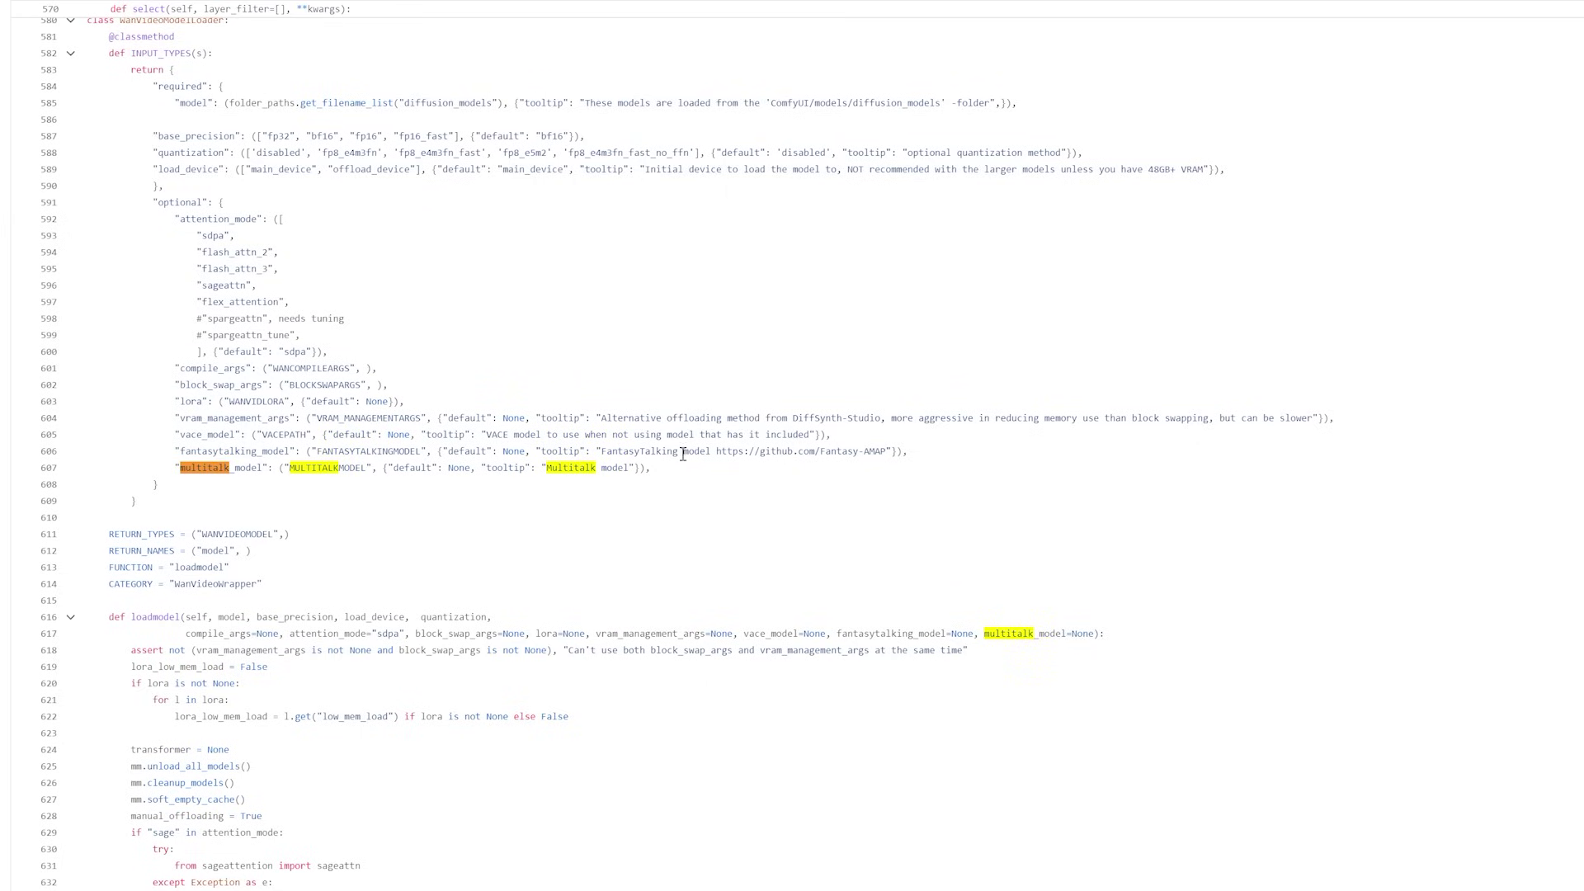
{"action": "left_click_drag", "start_coordinate": [677, 468], "coordinate": [177, 465]}
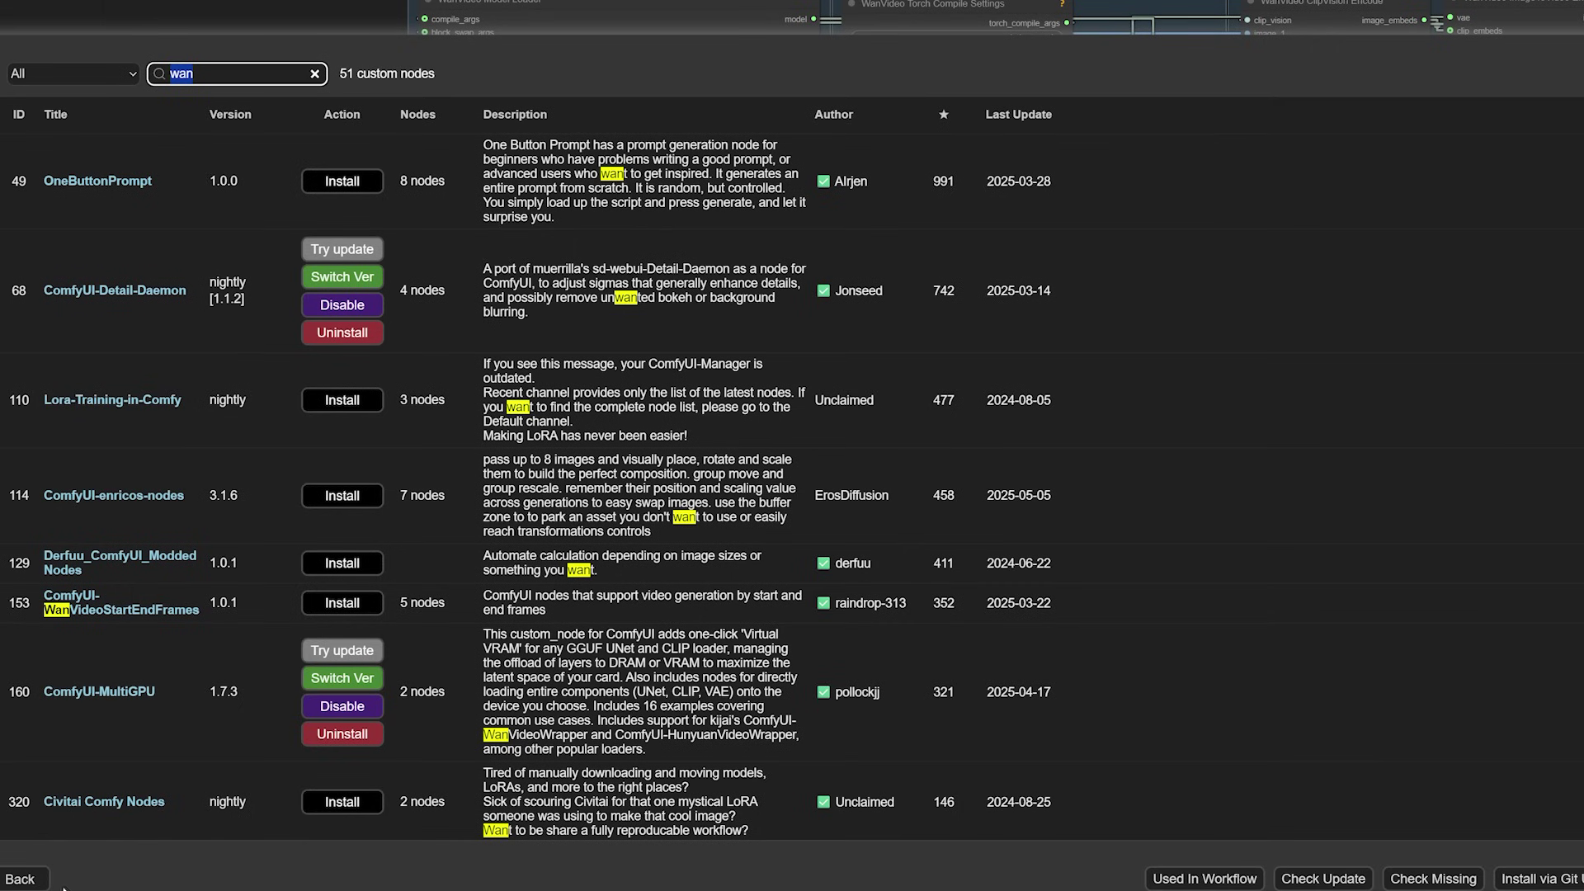
- Exit ComfyUI Manager and leave base_precision at fp16 for the Wan2_1-I2V-14B-480P fp8 loader
{"action": "left_click", "coordinate": [21, 879]}
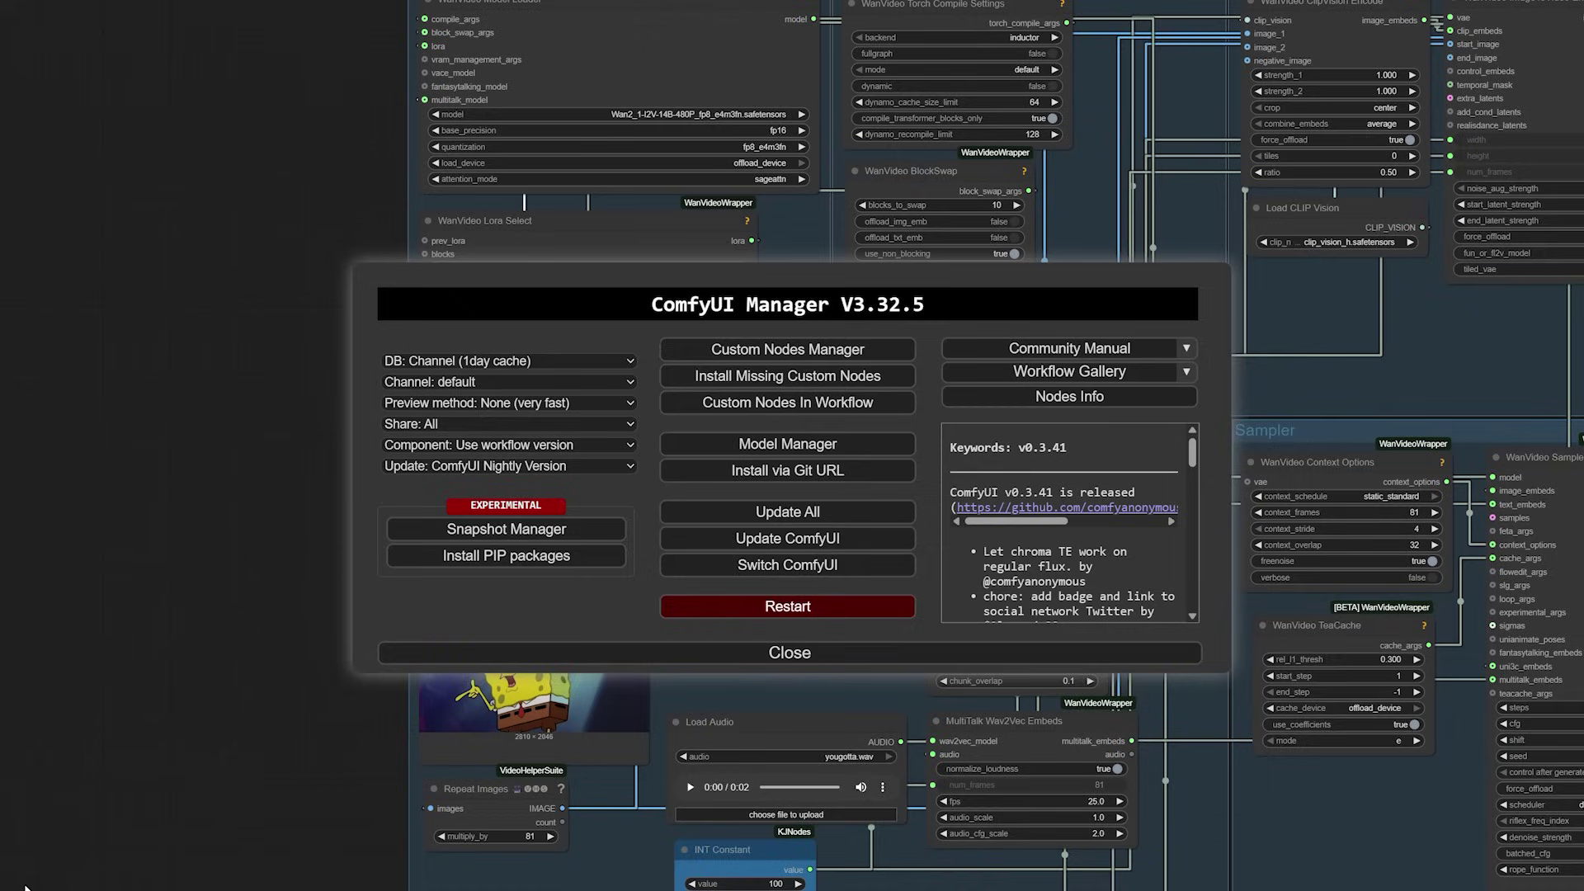
{"action": "left_click", "coordinate": [727, 661]}
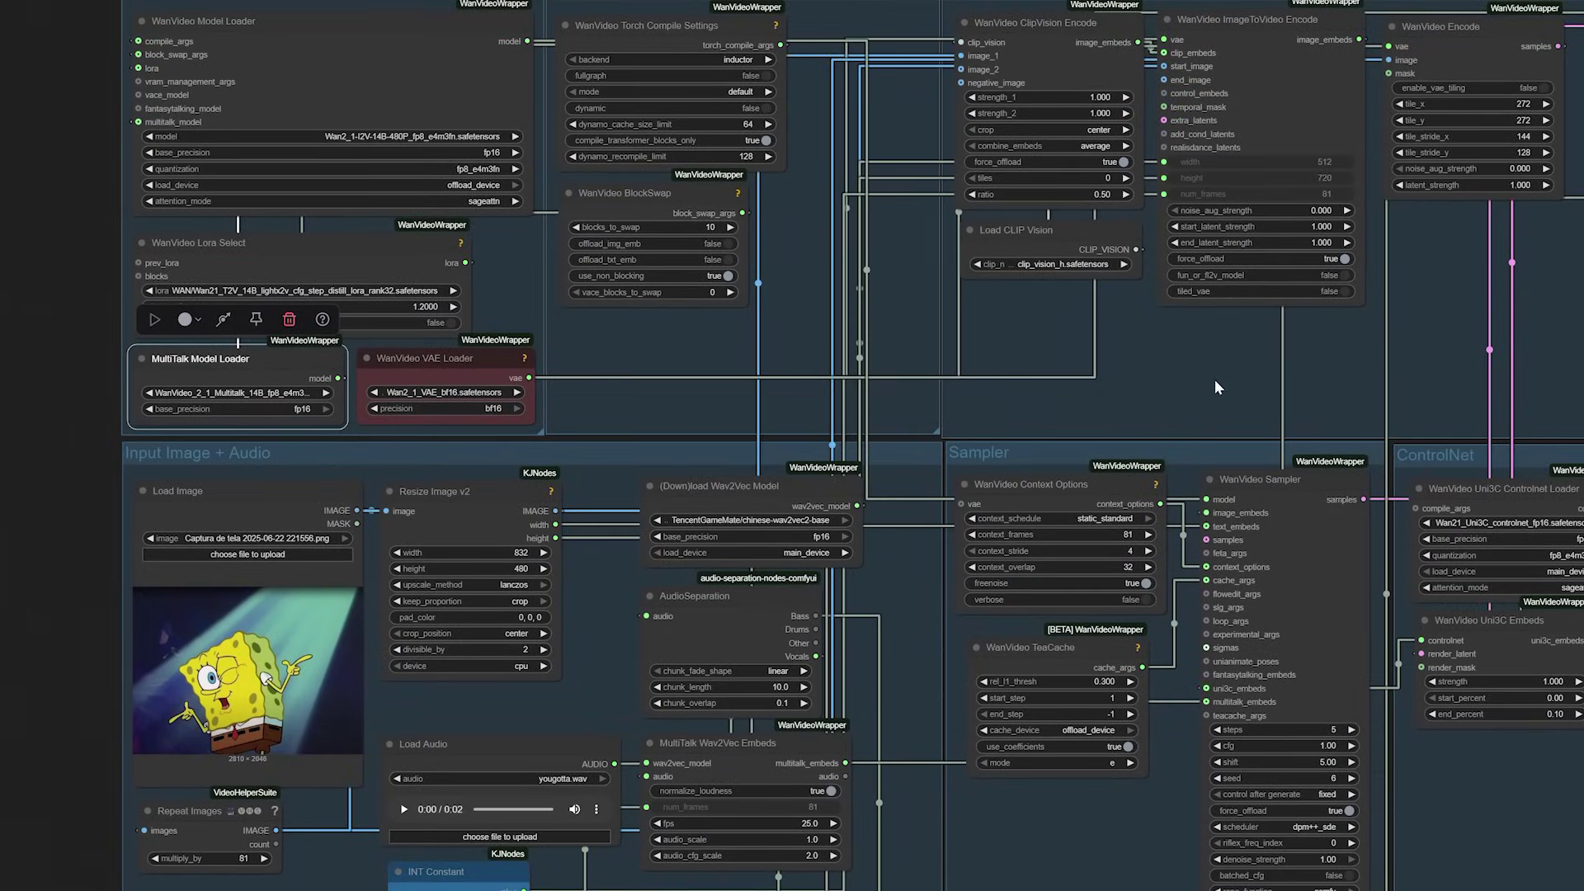
{"action": "left_click", "coordinate": [495, 152]}
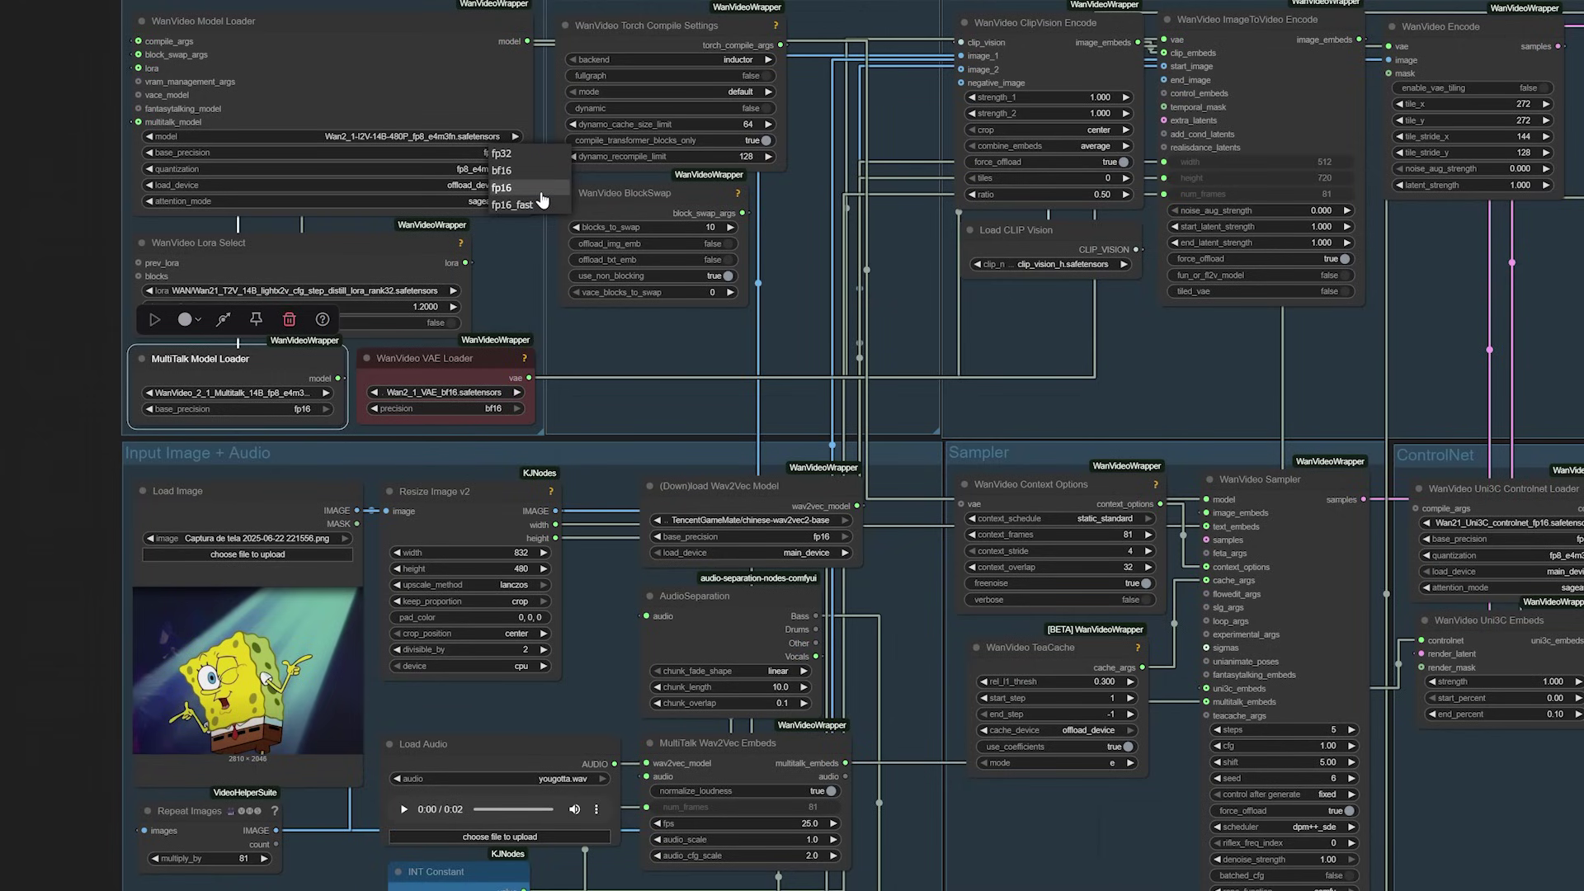
{"action": "left_click", "coordinate": [287, 203]}
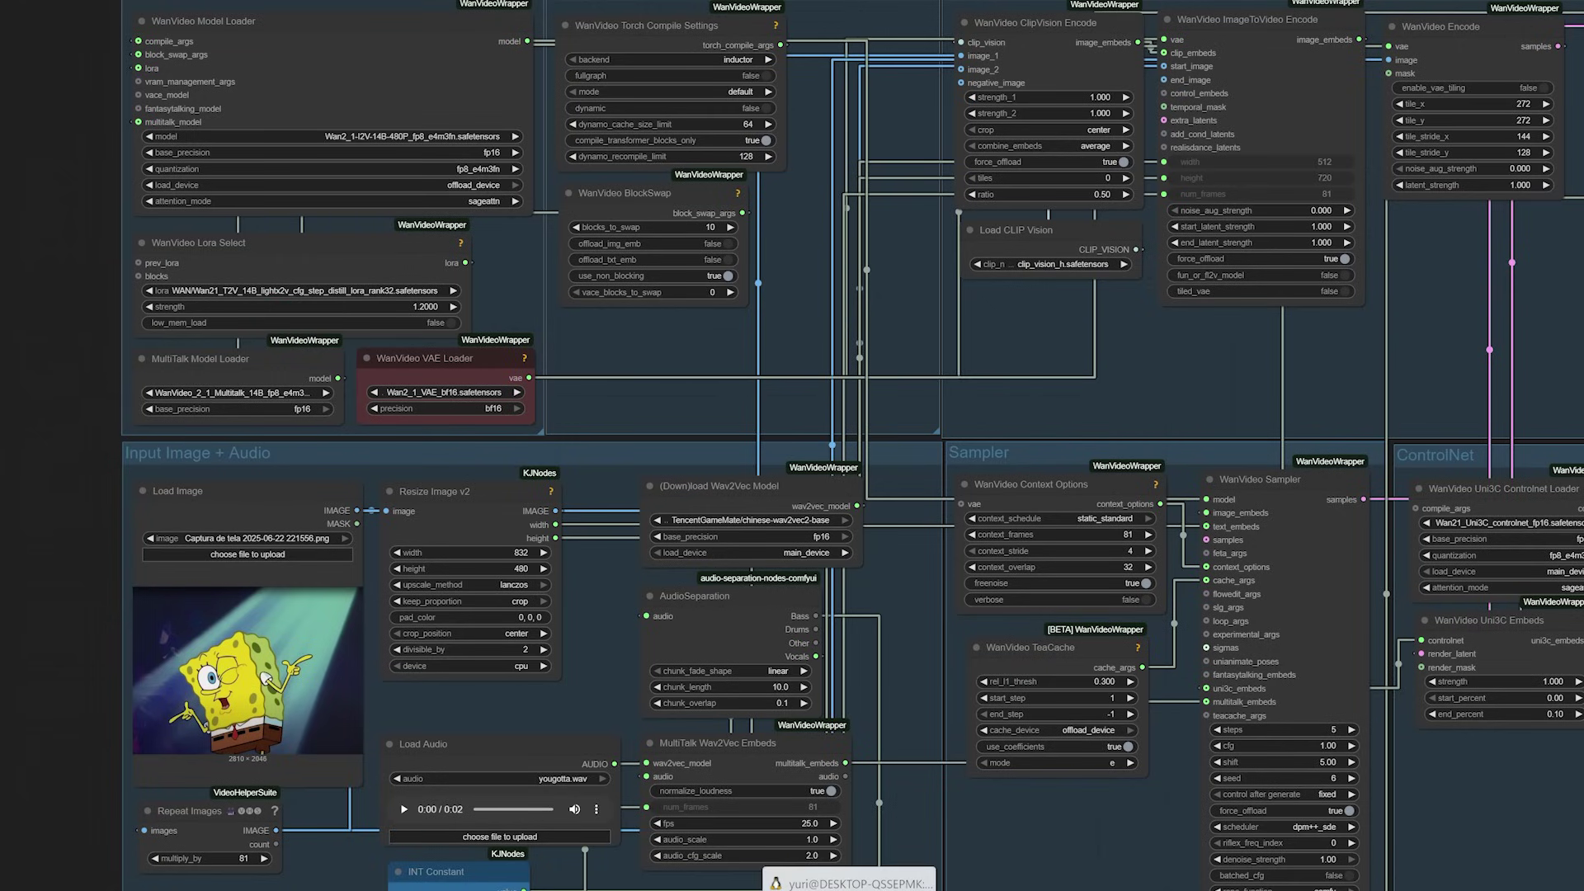
- Search 'wsl' from the Start menu and launch the WSL terminal
{"action": "key", "text": "super"}
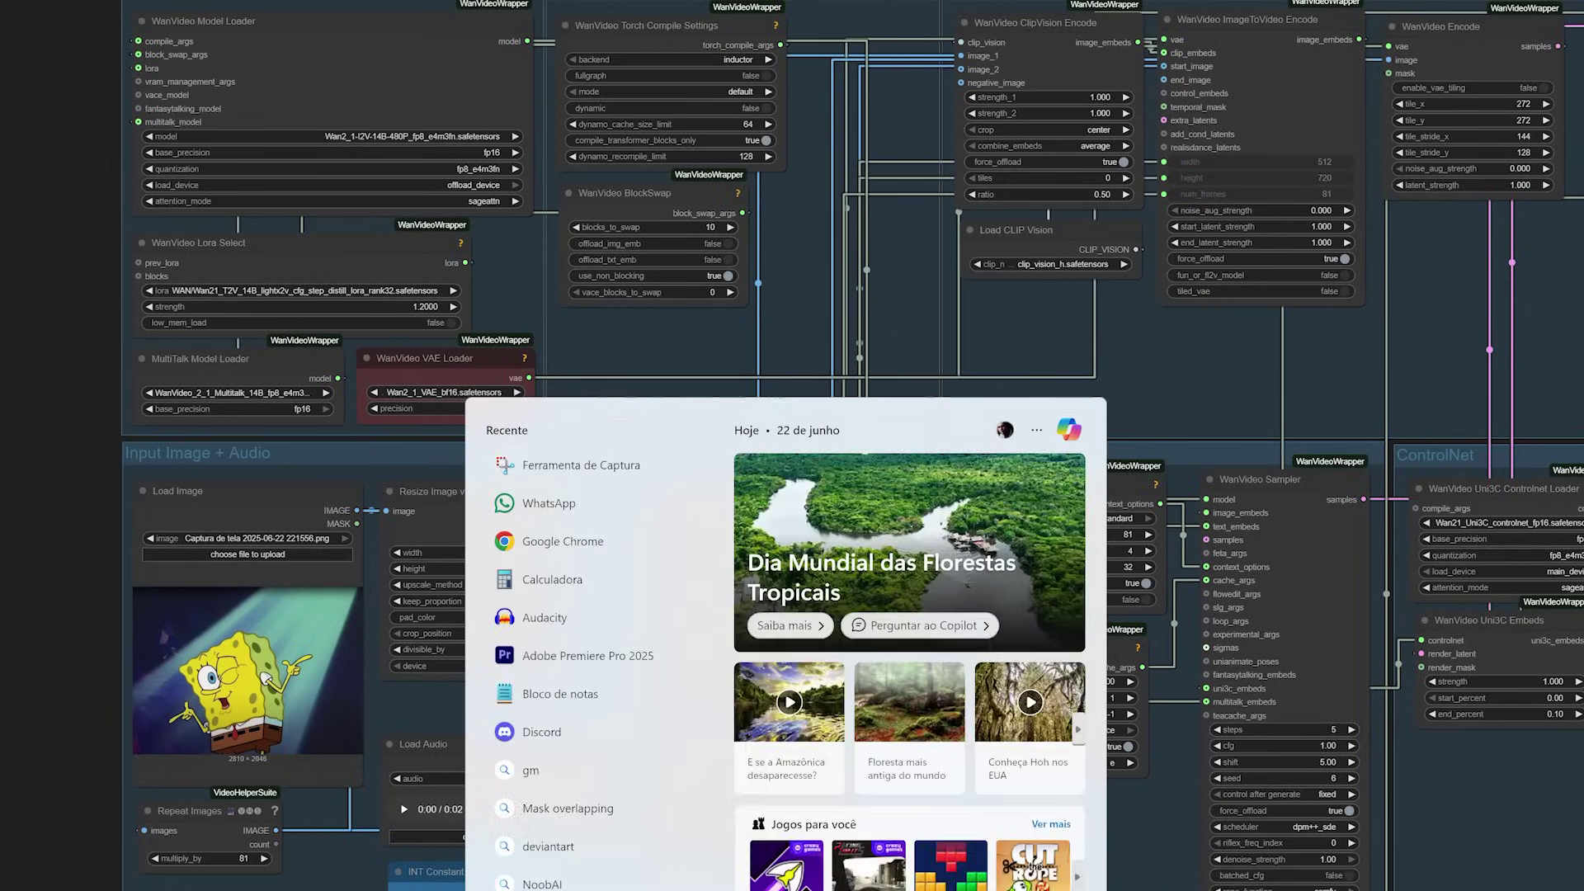
{"action": "type", "text": "wsl"}
{"action": "key", "text": "Return"}
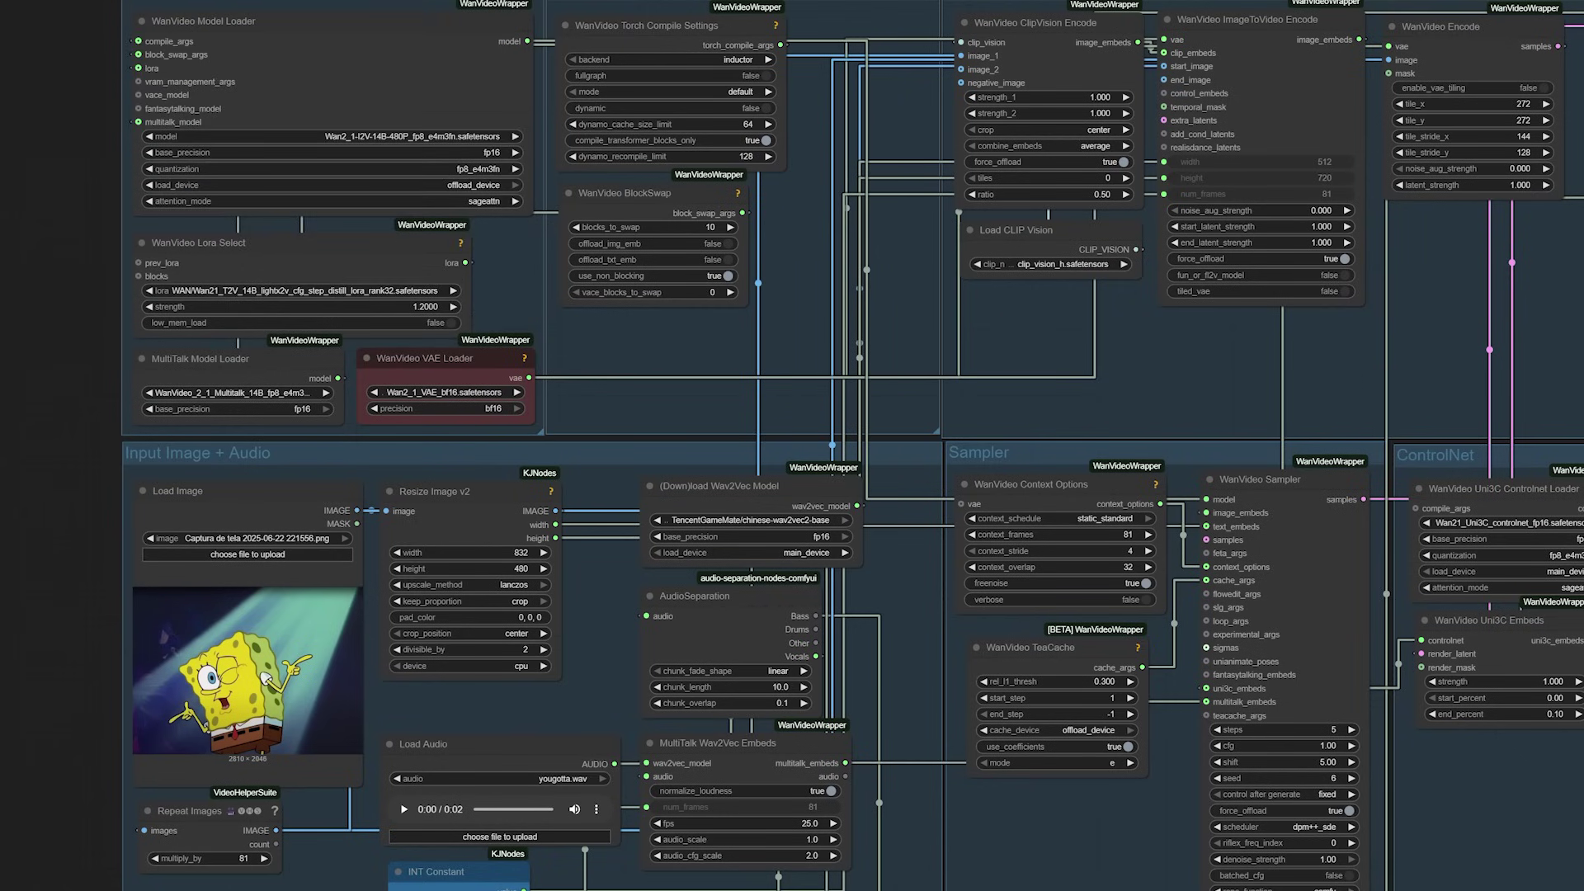
{"action": "scroll", "coordinate": [813, 875], "scroll_direction": "right", "scroll_amount": 5}
{"action": "scroll", "coordinate": [813, 874], "scroll_direction": "down", "scroll_amount": 2}
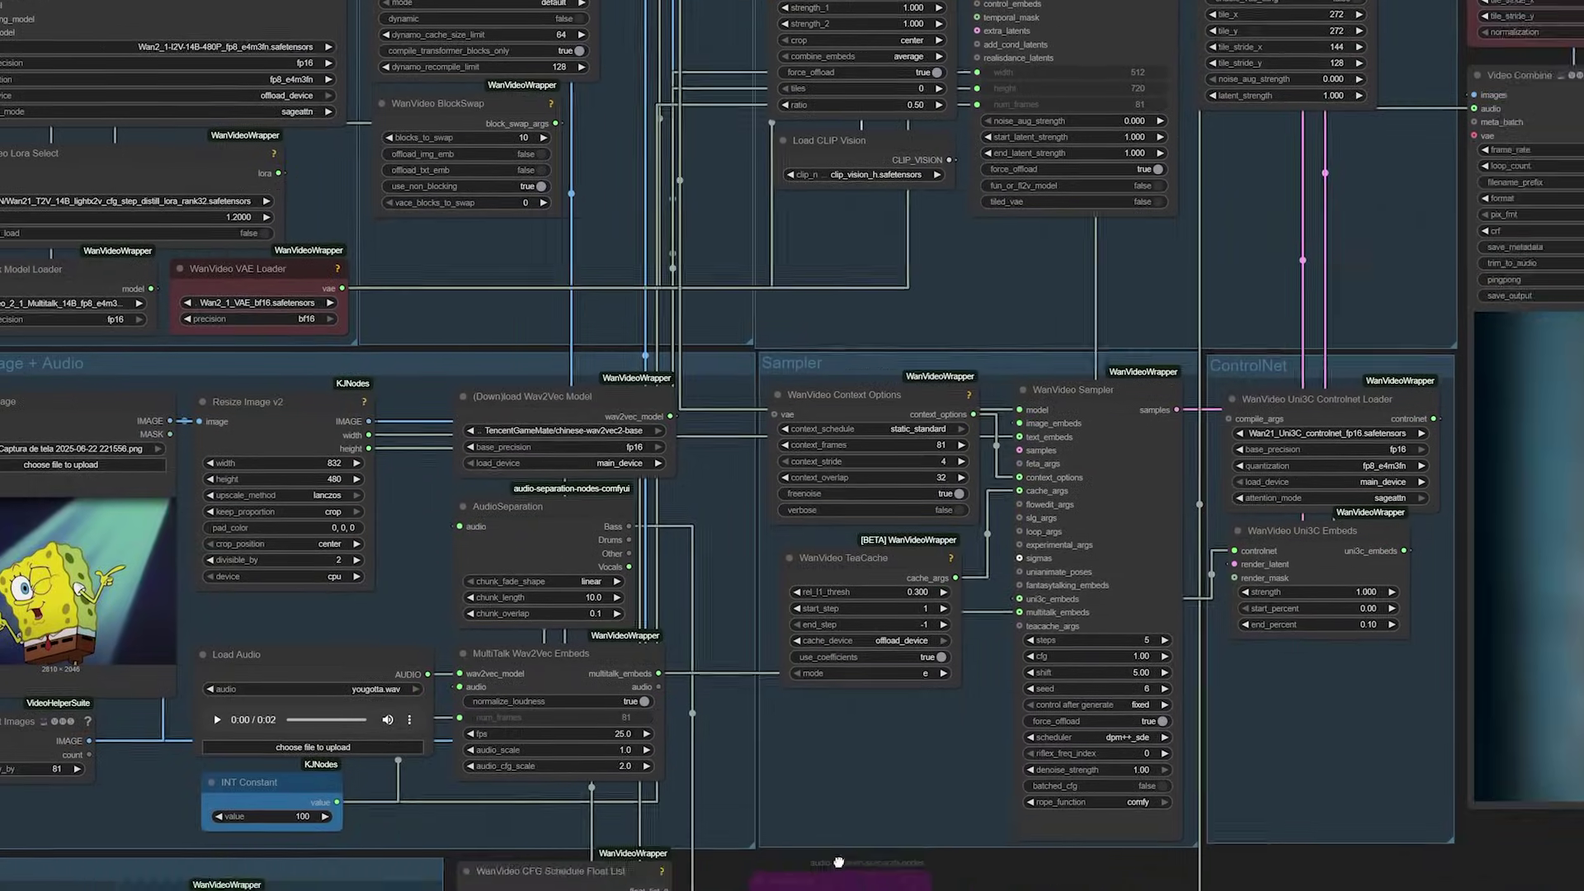
{"action": "scroll", "coordinate": [813, 874], "scroll_direction": "left", "scroll_amount": 3}
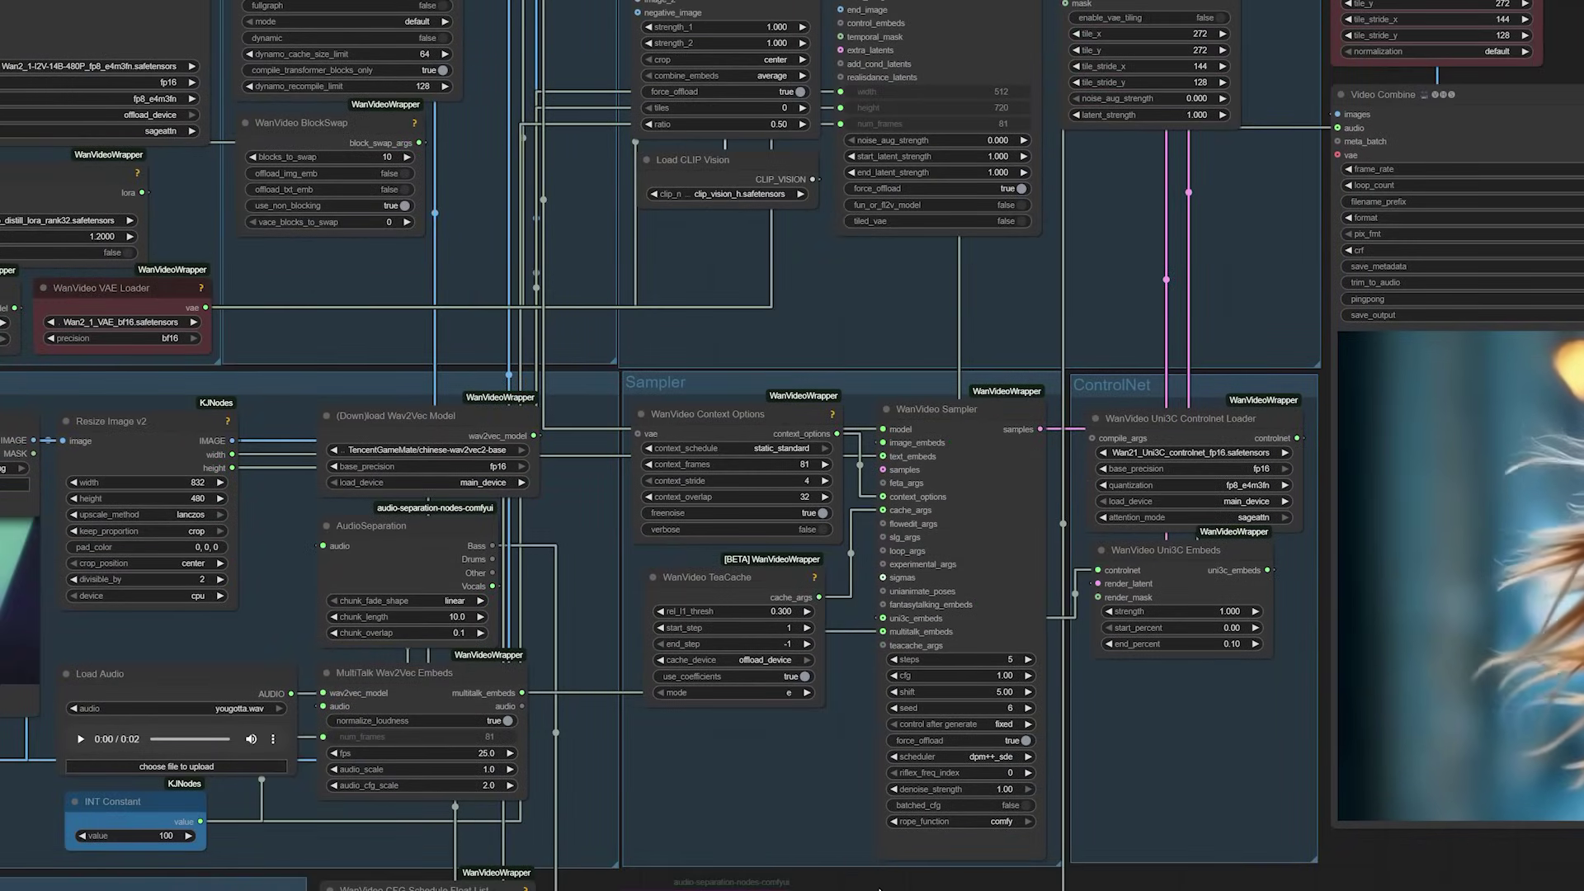
{"action": "scroll", "coordinate": [812, 875], "scroll_direction": "down", "scroll_amount": 2}
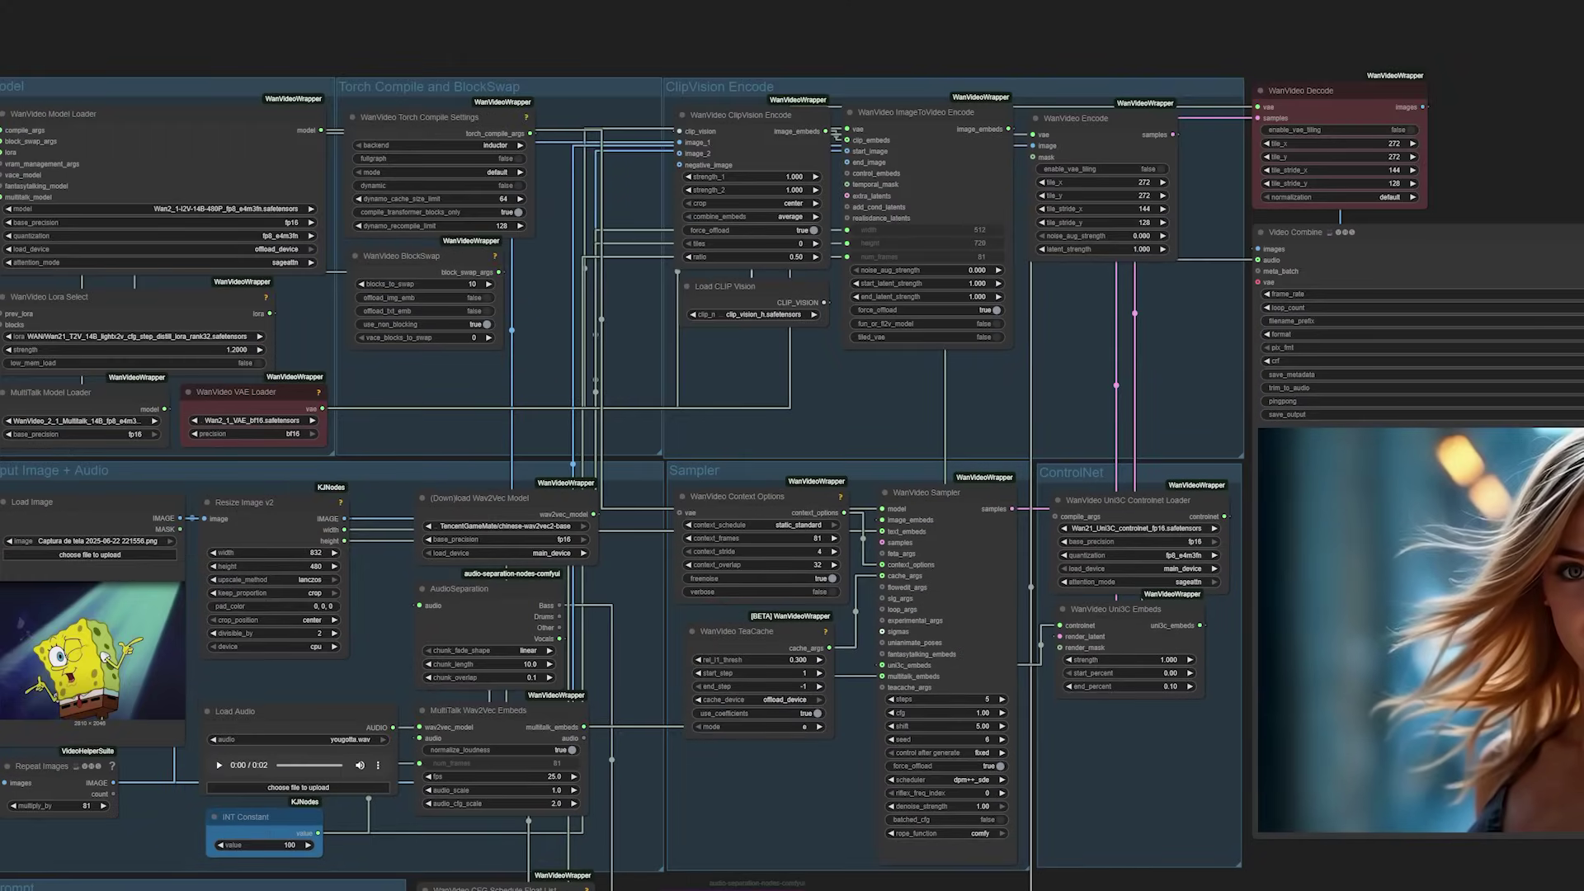
{"action": "scroll", "coordinate": [812, 875], "scroll_direction": "right", "scroll_amount": 1}
{"action": "scroll", "coordinate": [1049, 867], "scroll_direction": "down", "scroll_amount": 2}
{"action": "scroll", "coordinate": [1048, 866], "scroll_direction": "right", "scroll_amount": 2}
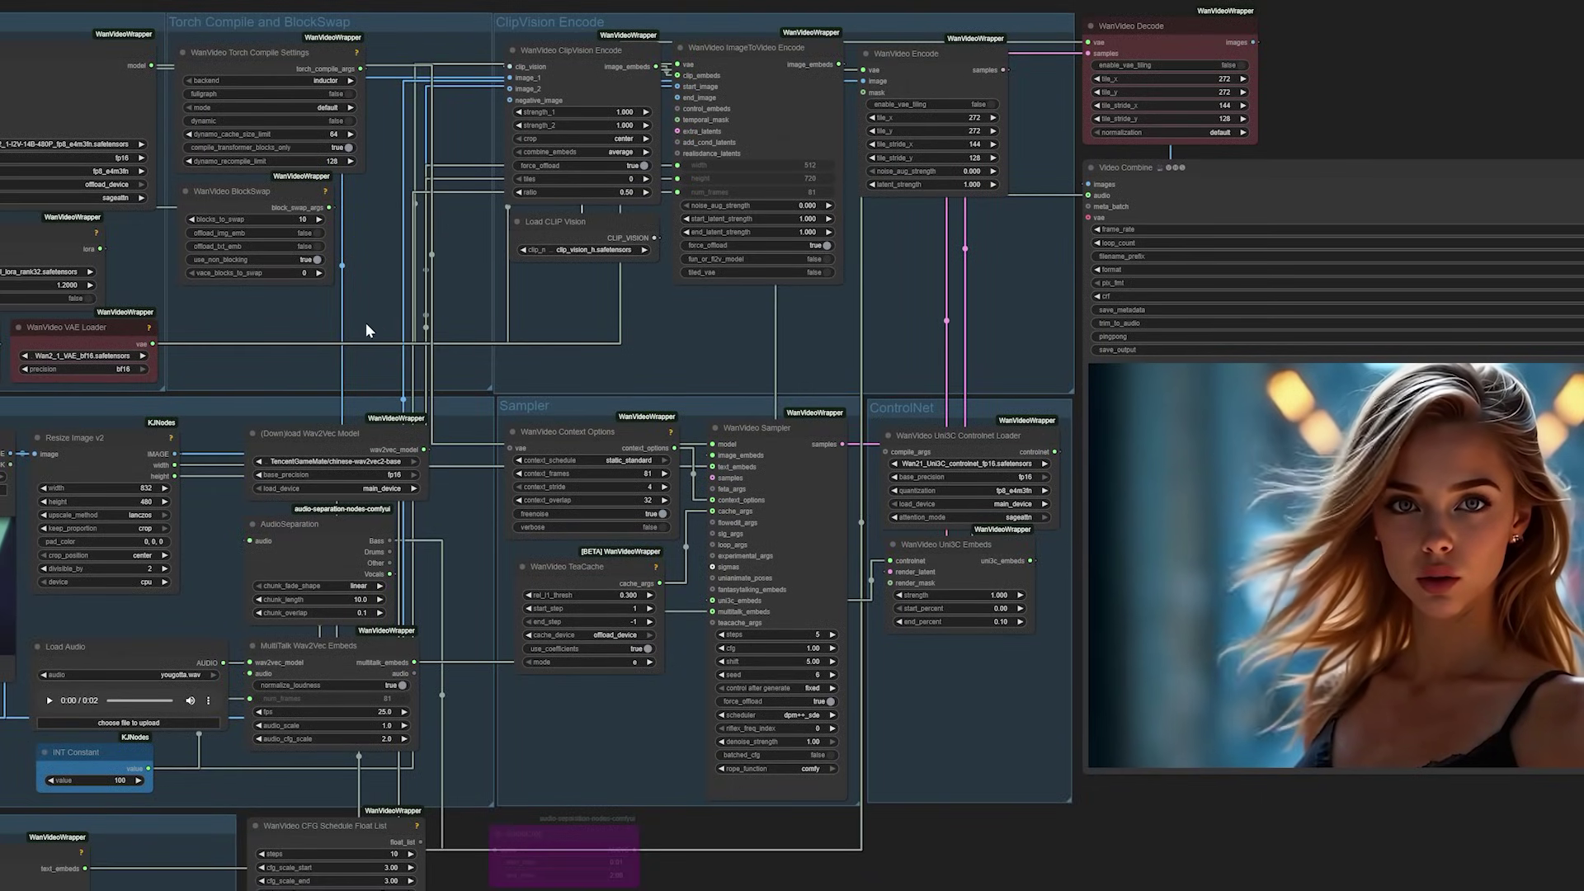
{"action": "left_click_drag", "start_coordinate": [213, 591], "coordinate": [219, 528]}
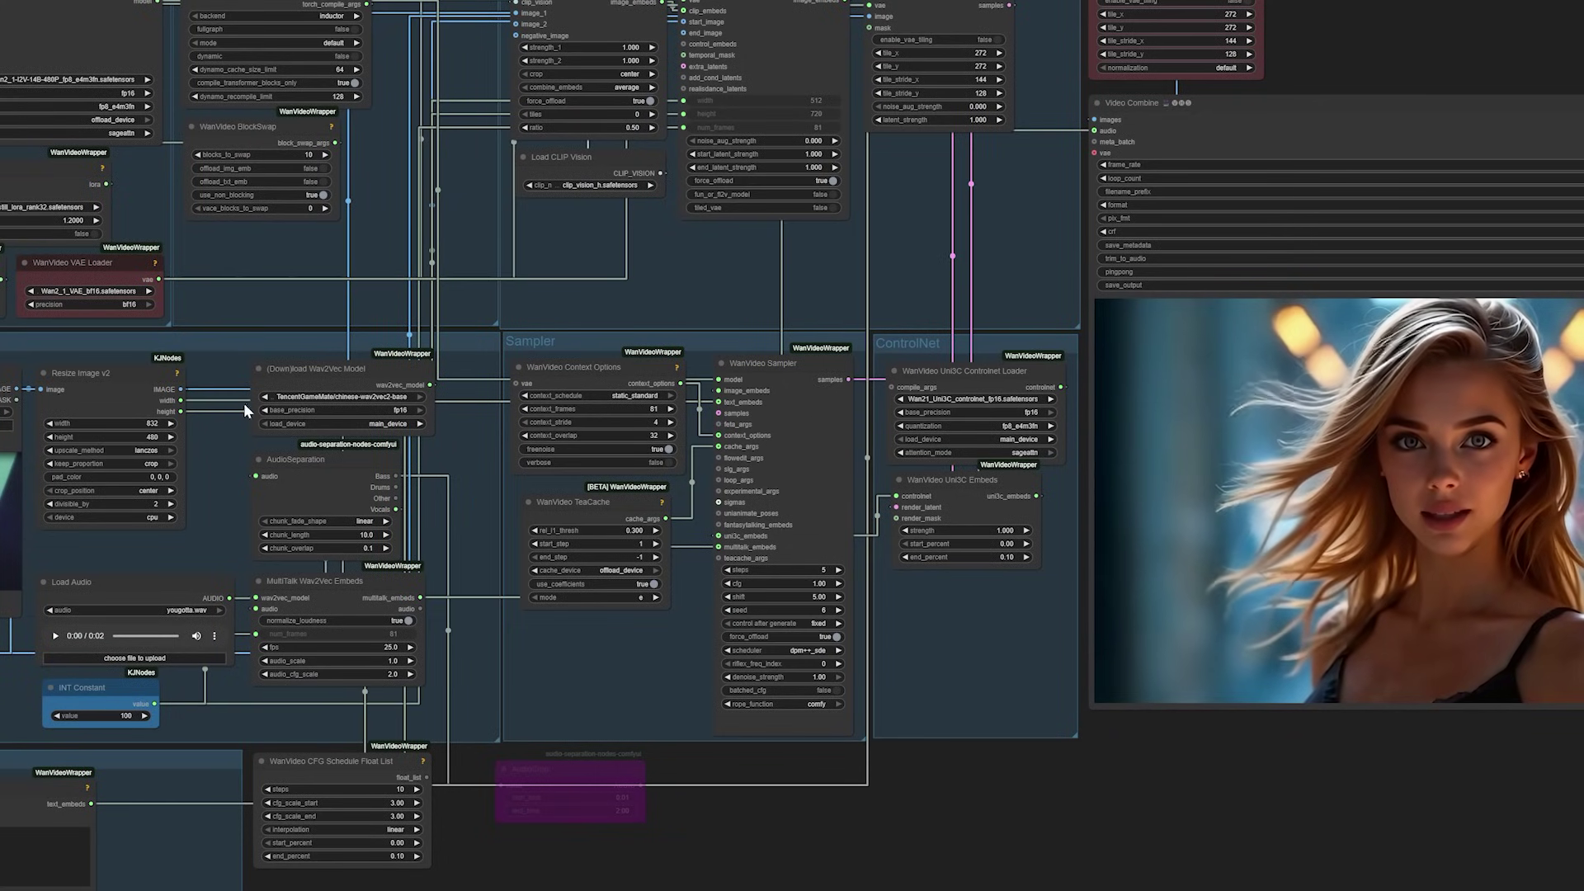
{"action": "left_click_drag", "start_coordinate": [233, 453], "coordinate": [245, 489]}
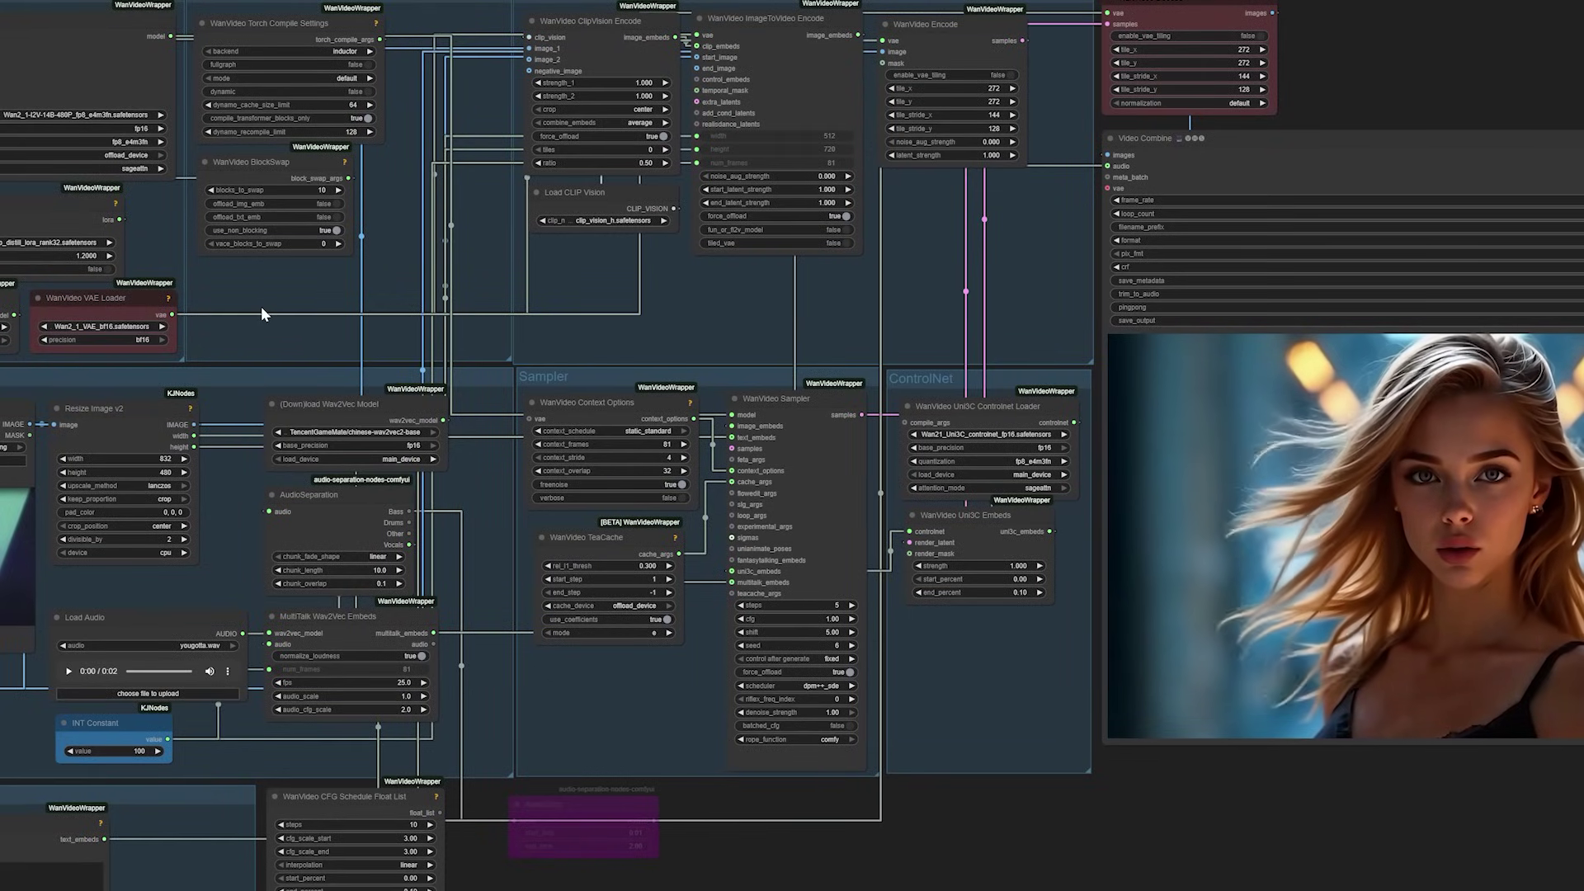
{"action": "scroll", "coordinate": [278, 433], "scroll_direction": "up", "scroll_amount": 2}
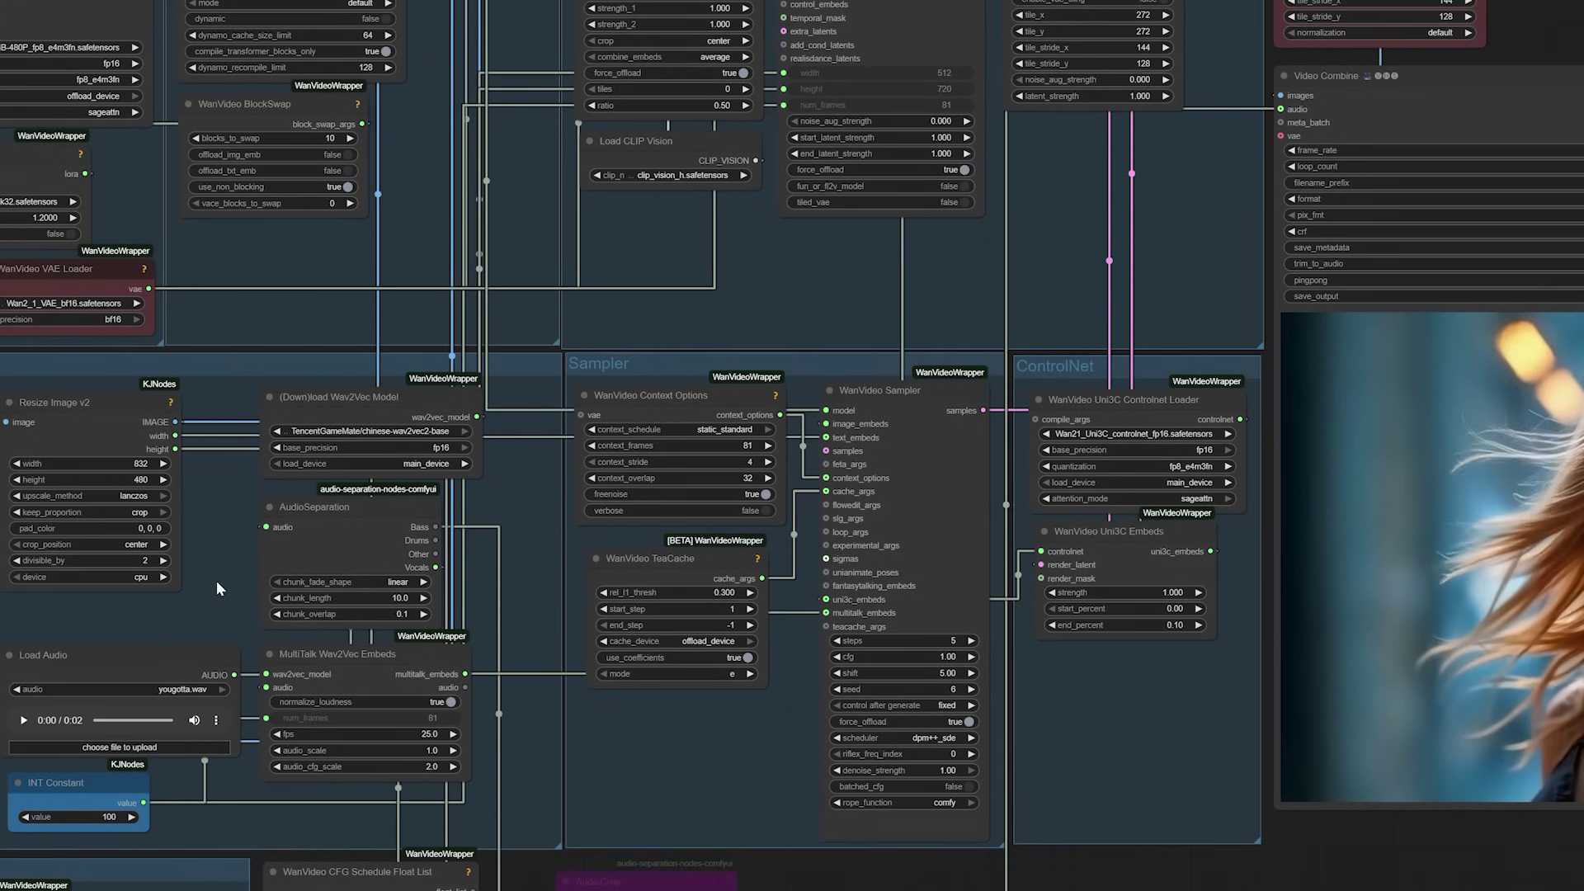
{"action": "left_click_drag", "start_coordinate": [216, 581], "coordinate": [255, 595]}
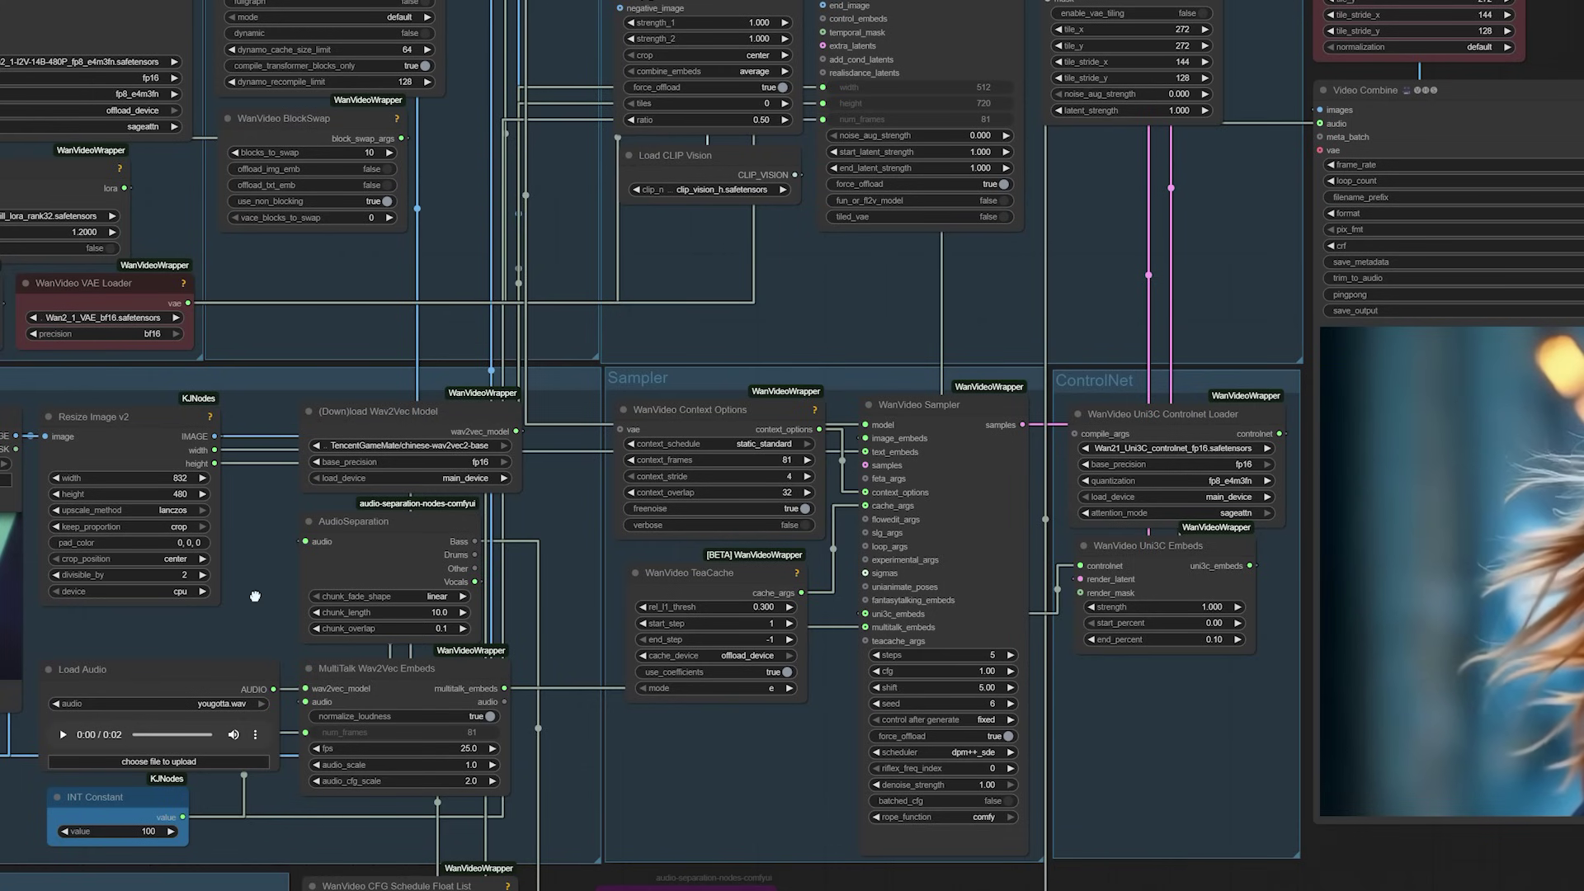
{"action": "left_click_drag", "start_coordinate": [255, 596], "coordinate": [266, 640]}
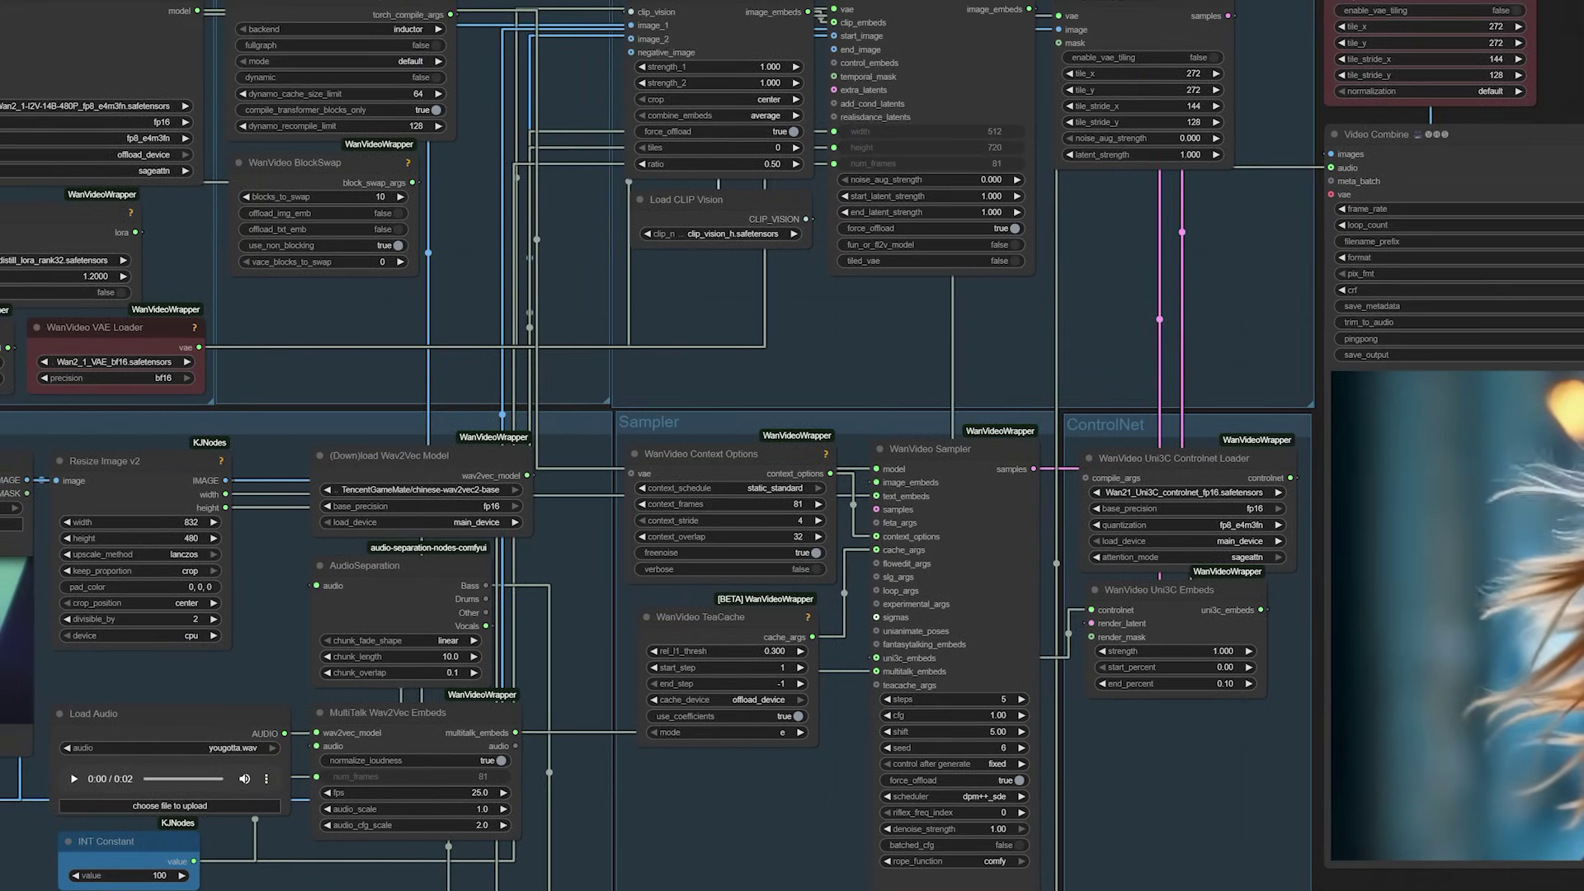
{"action": "left_click_drag", "start_coordinate": [859, 364], "coordinate": [910, 454]}
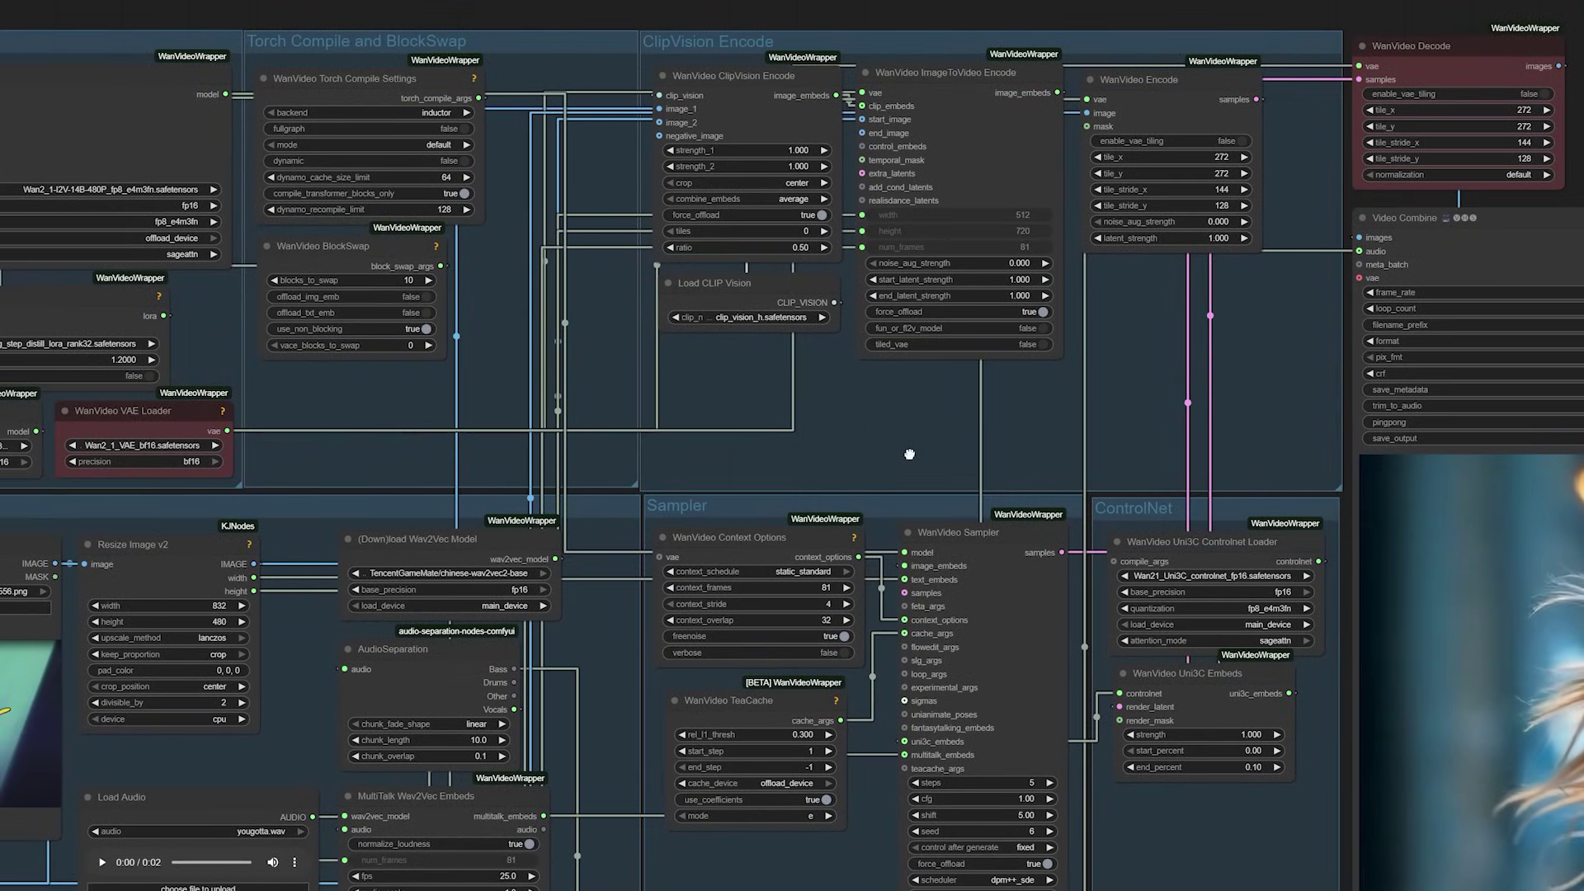
{"action": "left_click_drag", "start_coordinate": [909, 454], "coordinate": [908, 424]}
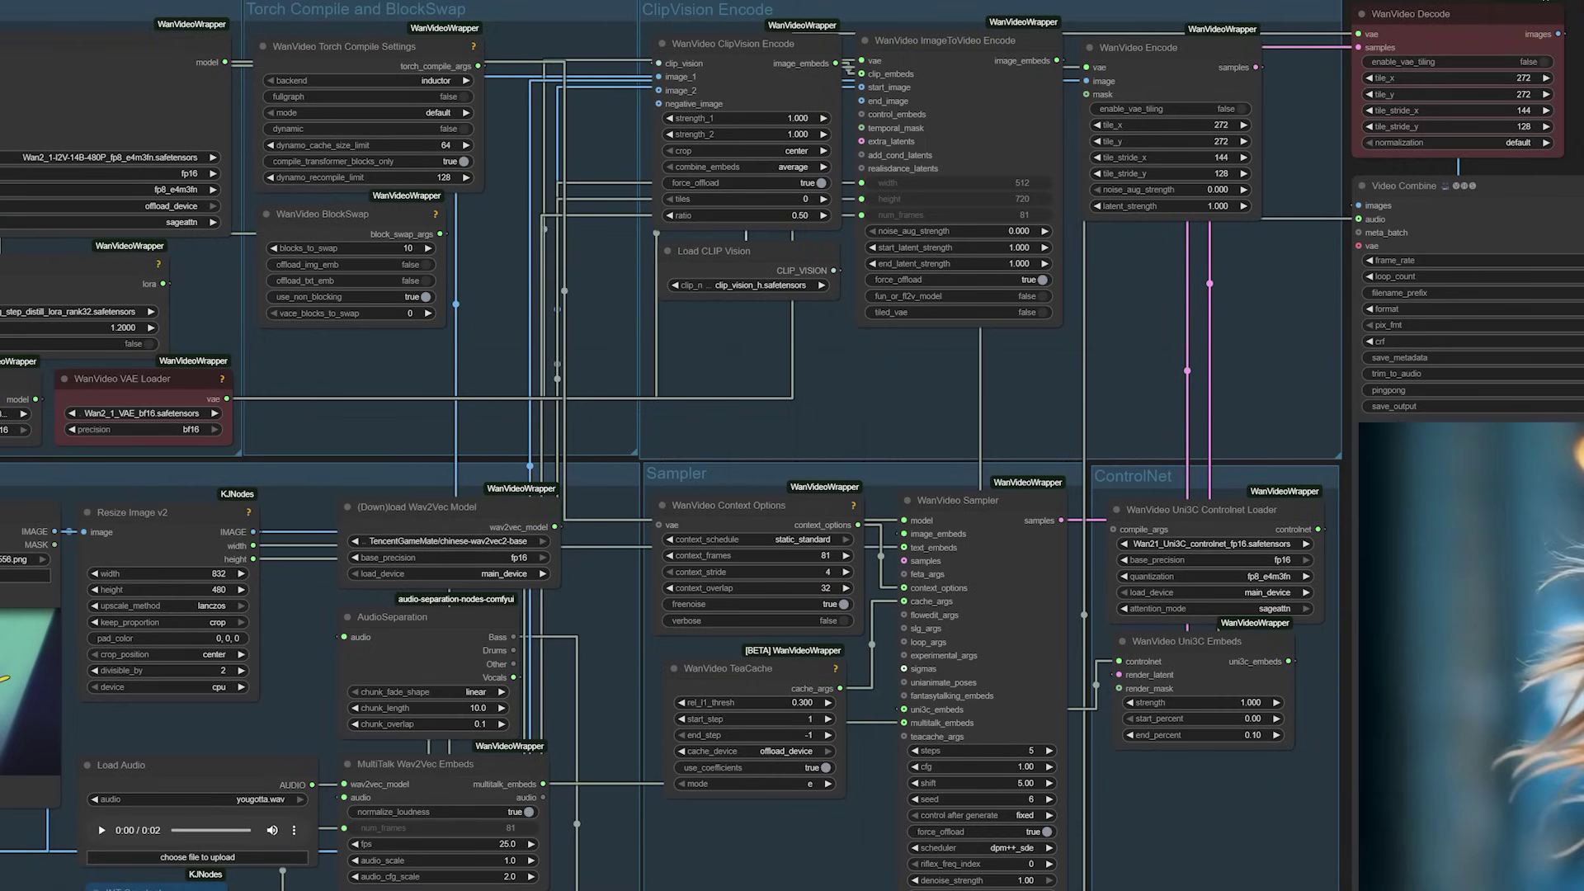
{"action": "scroll", "coordinate": [863, 367], "scroll_direction": "up", "scroll_amount": 1}
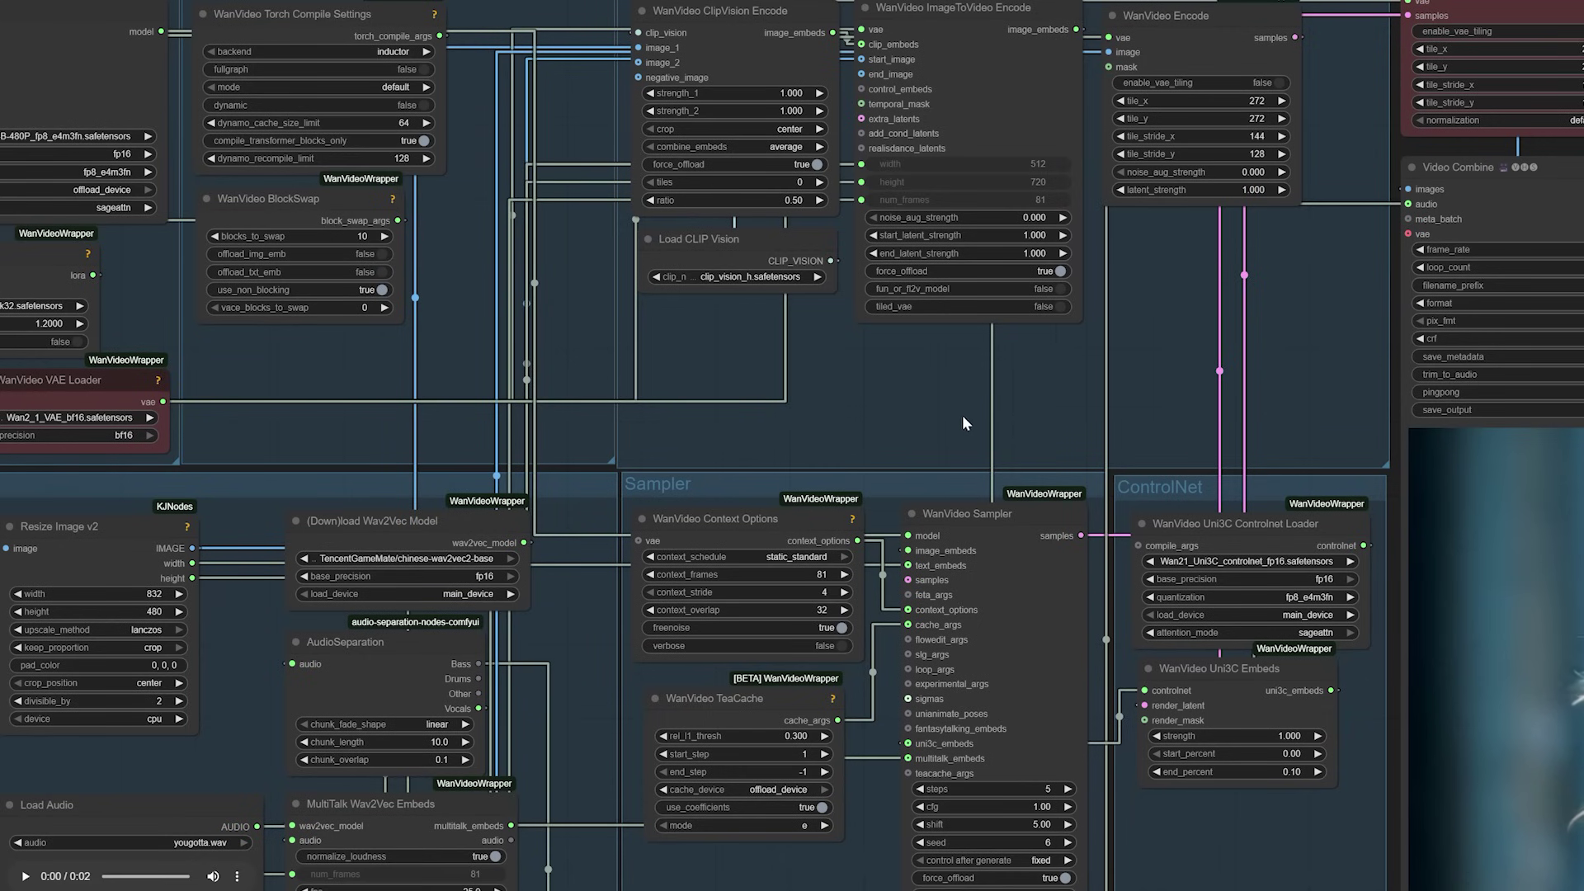
{"action": "scroll", "coordinate": [884, 396], "scroll_direction": "down", "scroll_amount": 4}
{"action": "scroll", "coordinate": [883, 396], "scroll_direction": "up", "scroll_amount": 3}
{"action": "left_click_drag", "start_coordinate": [883, 396], "coordinate": [887, 433]}
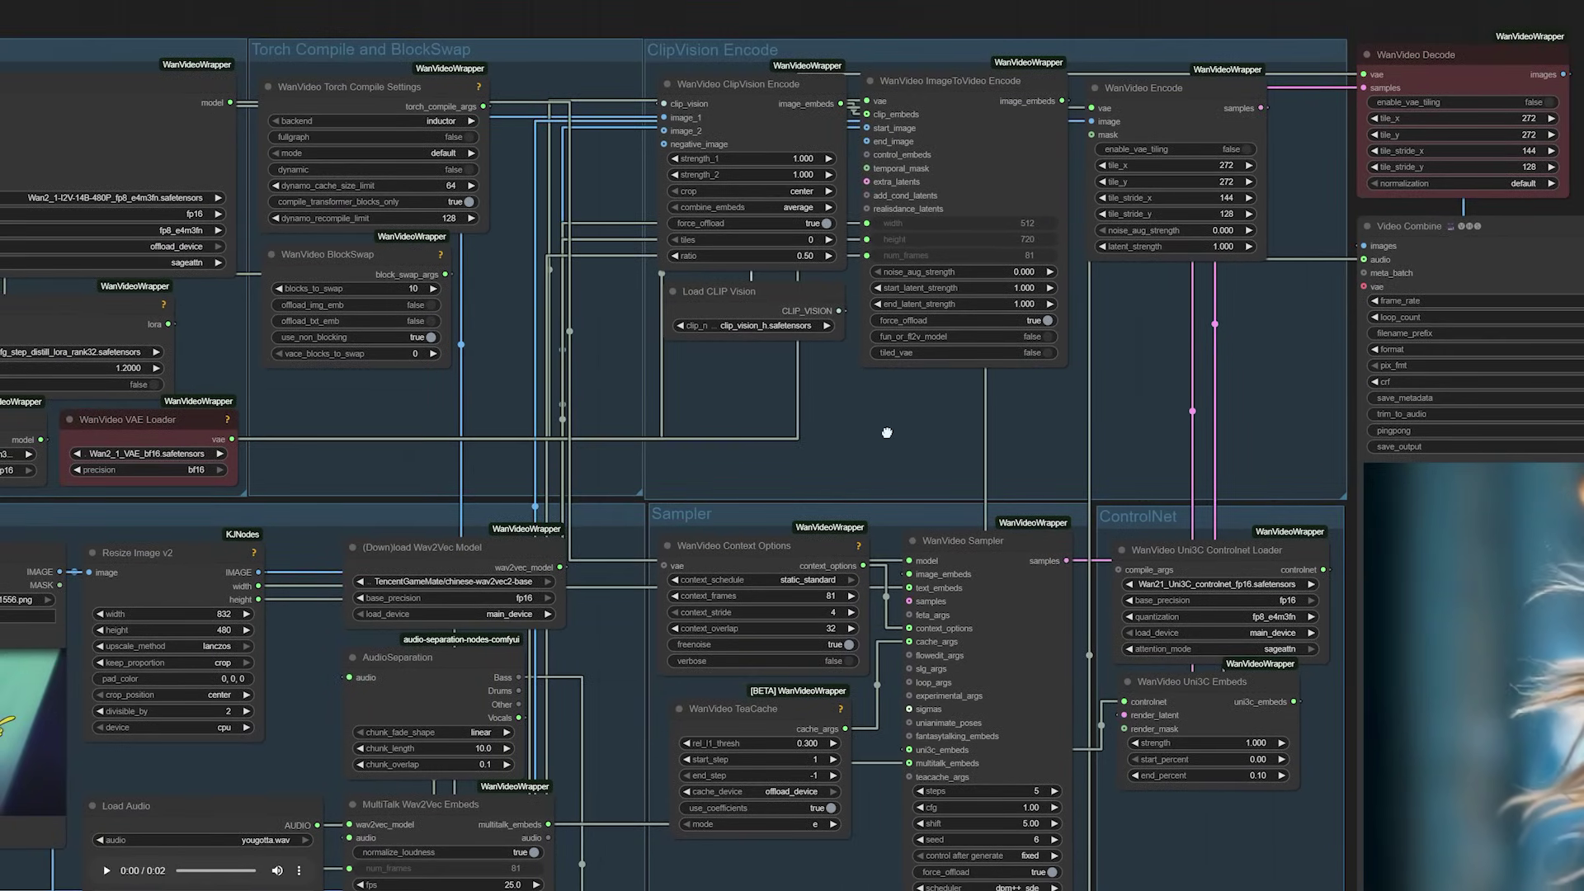
{"action": "left_click_drag", "start_coordinate": [887, 432], "coordinate": [559, 459]}
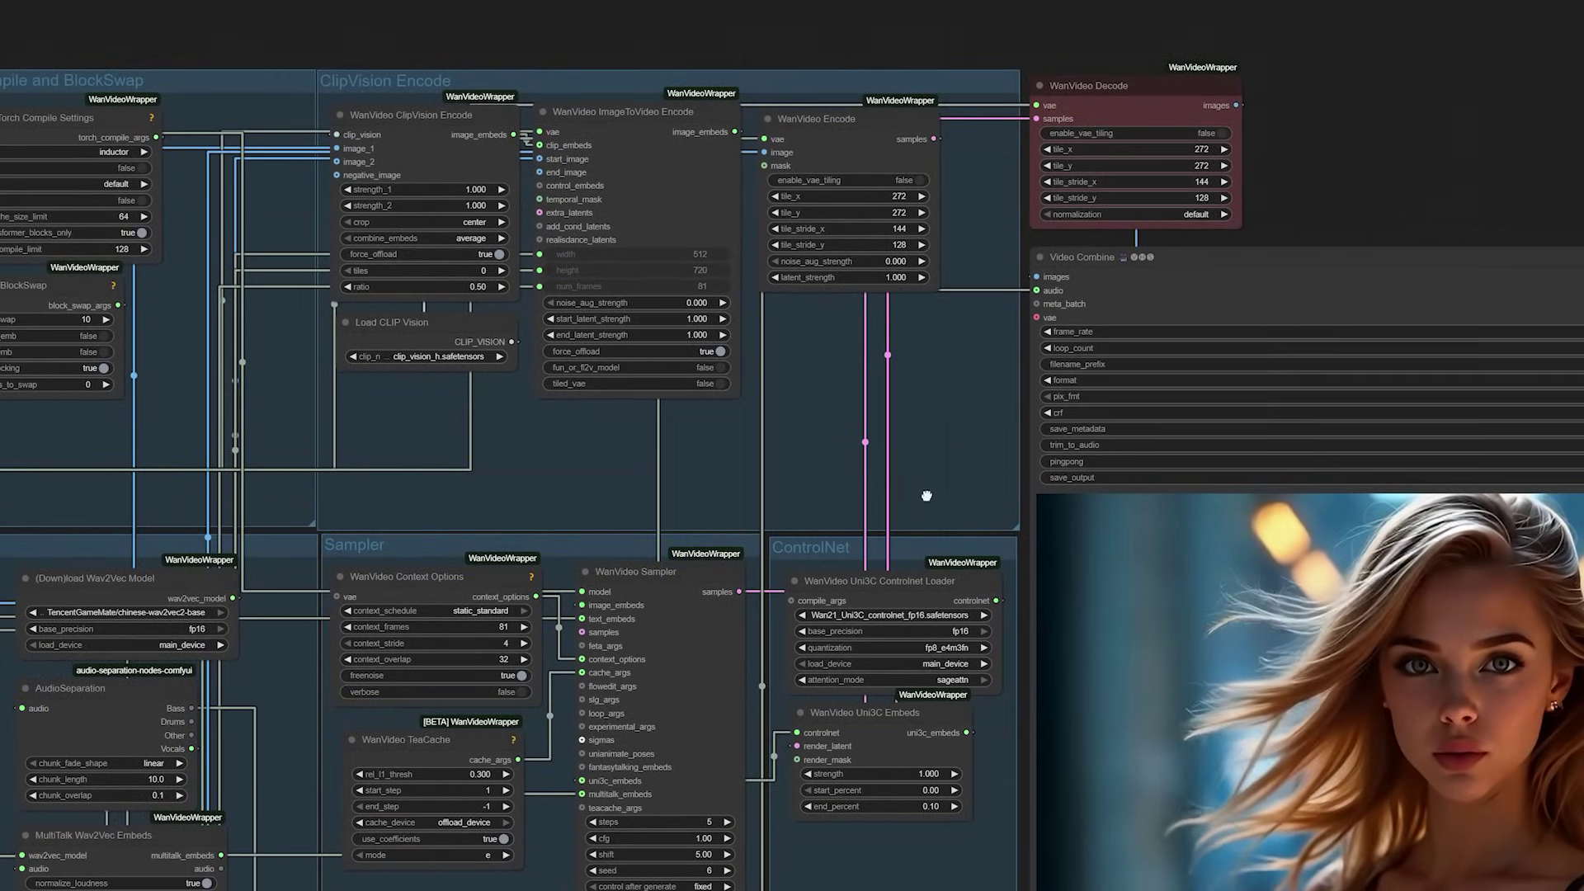
{"action": "left_click_drag", "start_coordinate": [927, 495], "coordinate": [768, 385]}
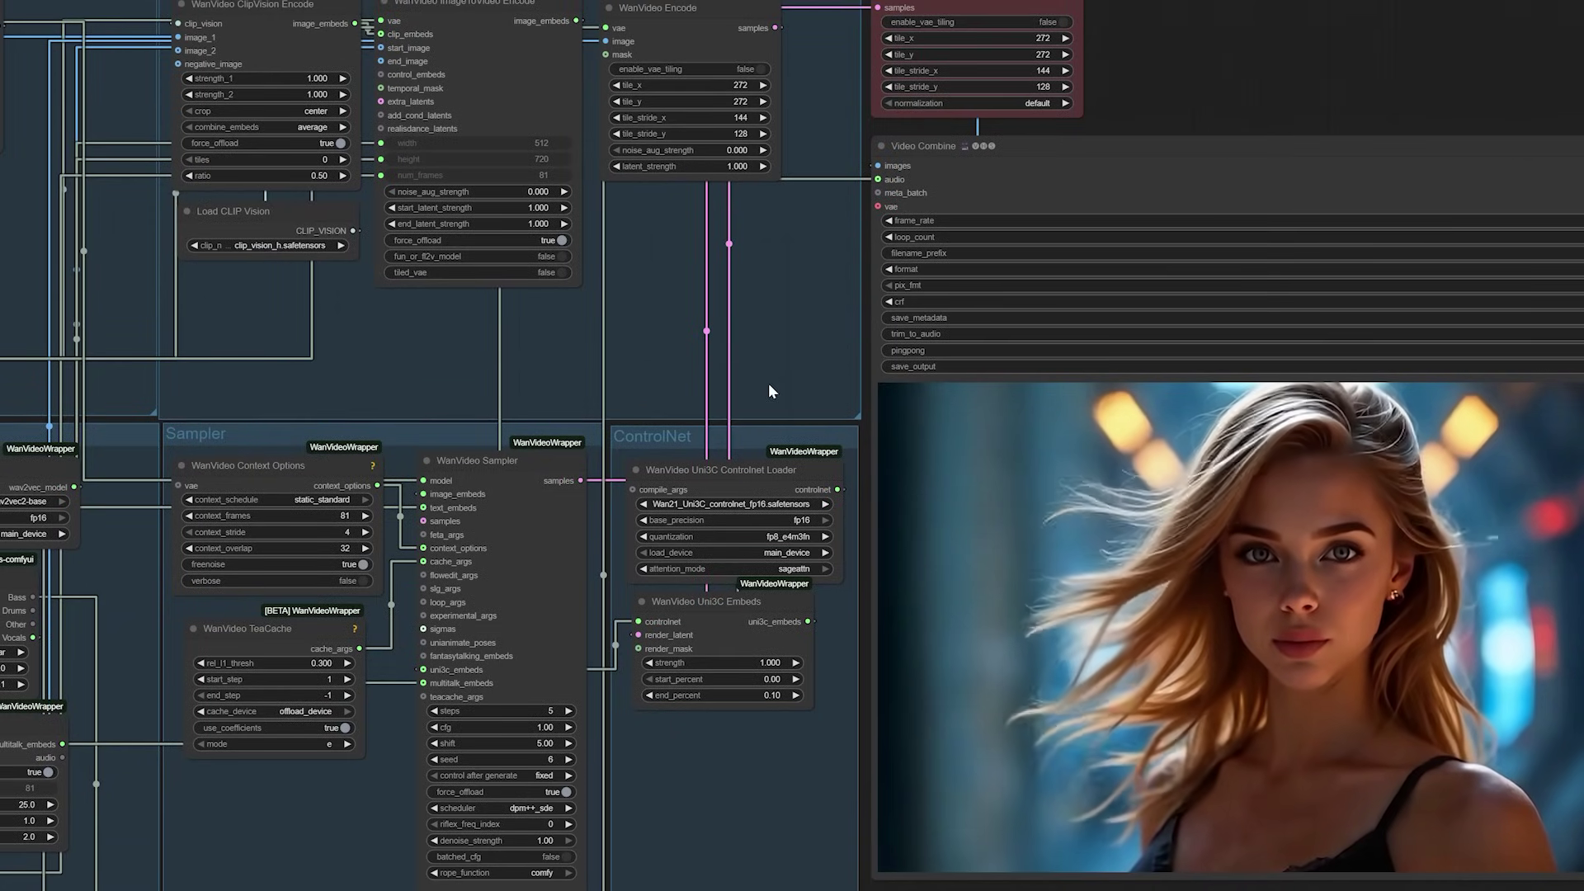
{"action": "left_click_drag", "start_coordinate": [770, 392], "coordinate": [790, 335]}
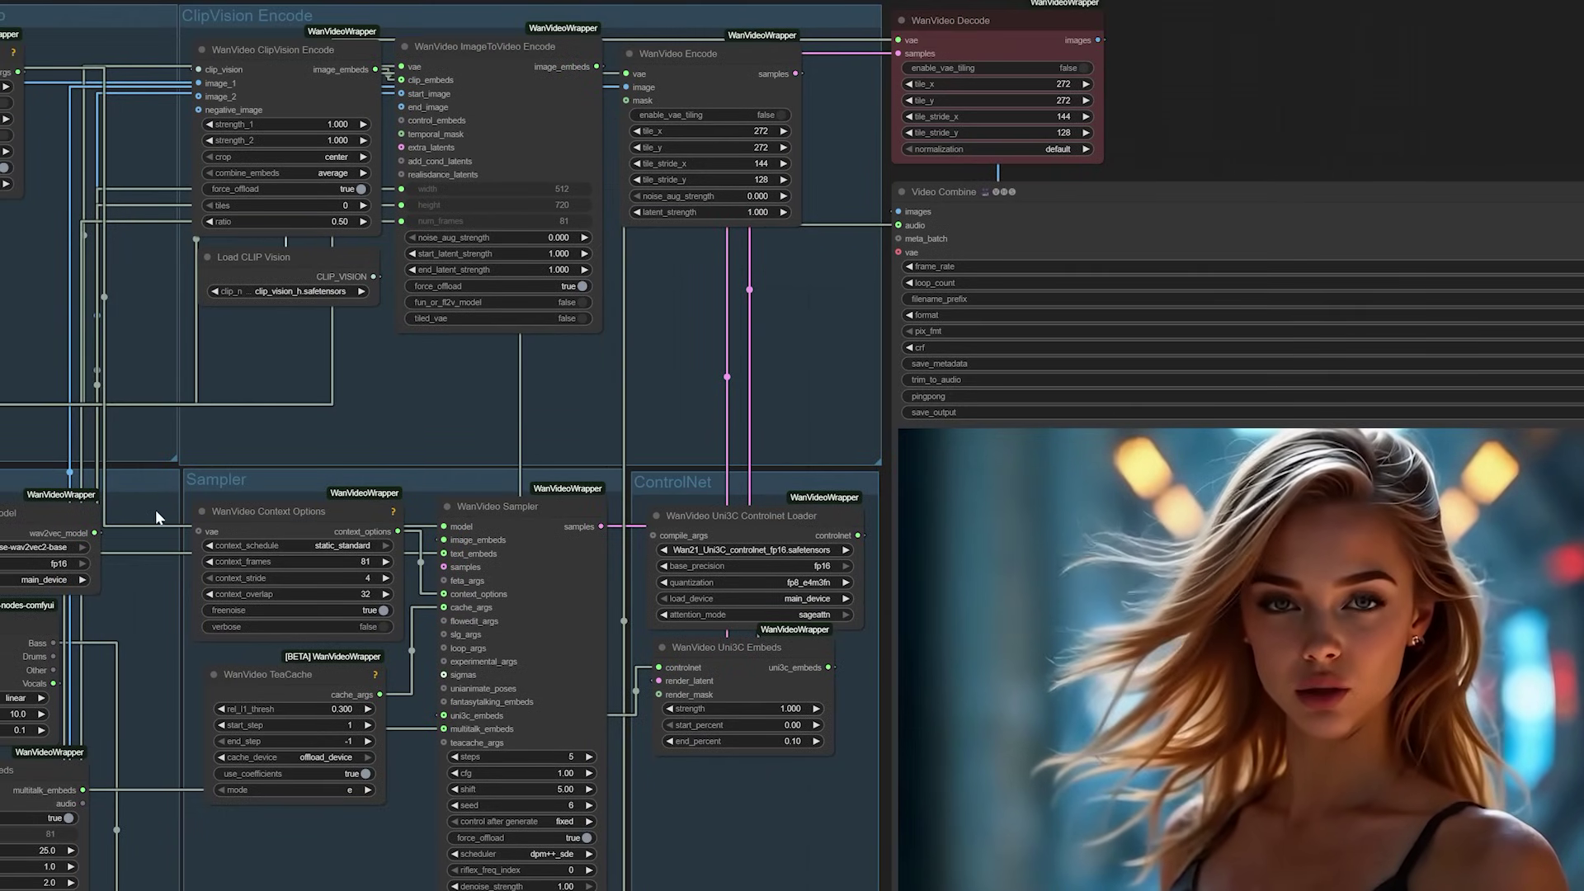
{"action": "left_click", "coordinate": [41, 547]}
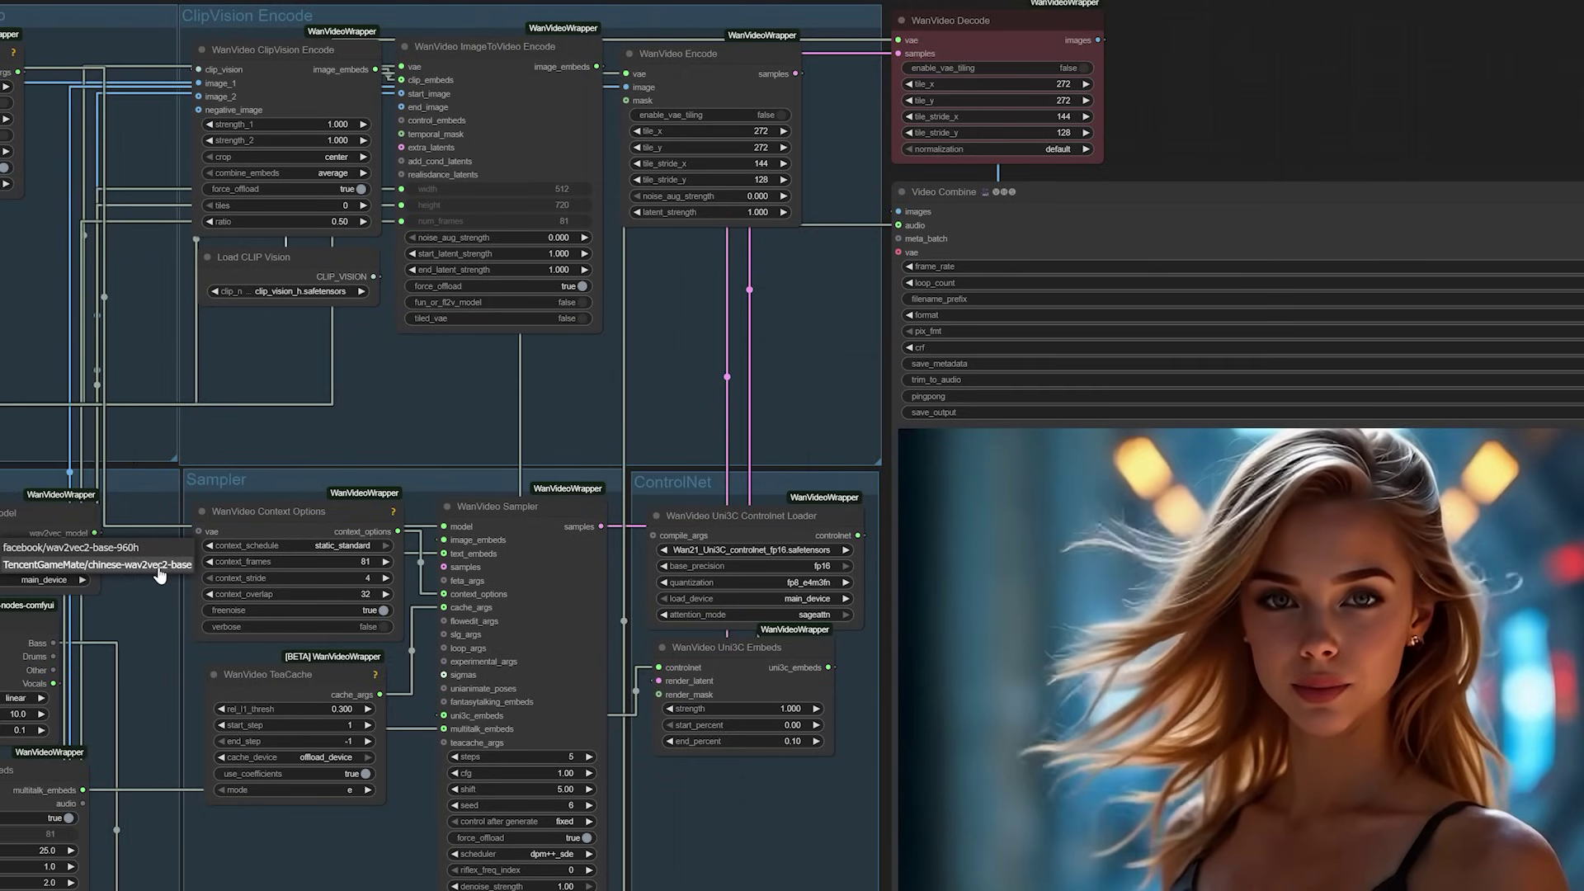
{"action": "left_click", "coordinate": [480, 403]}
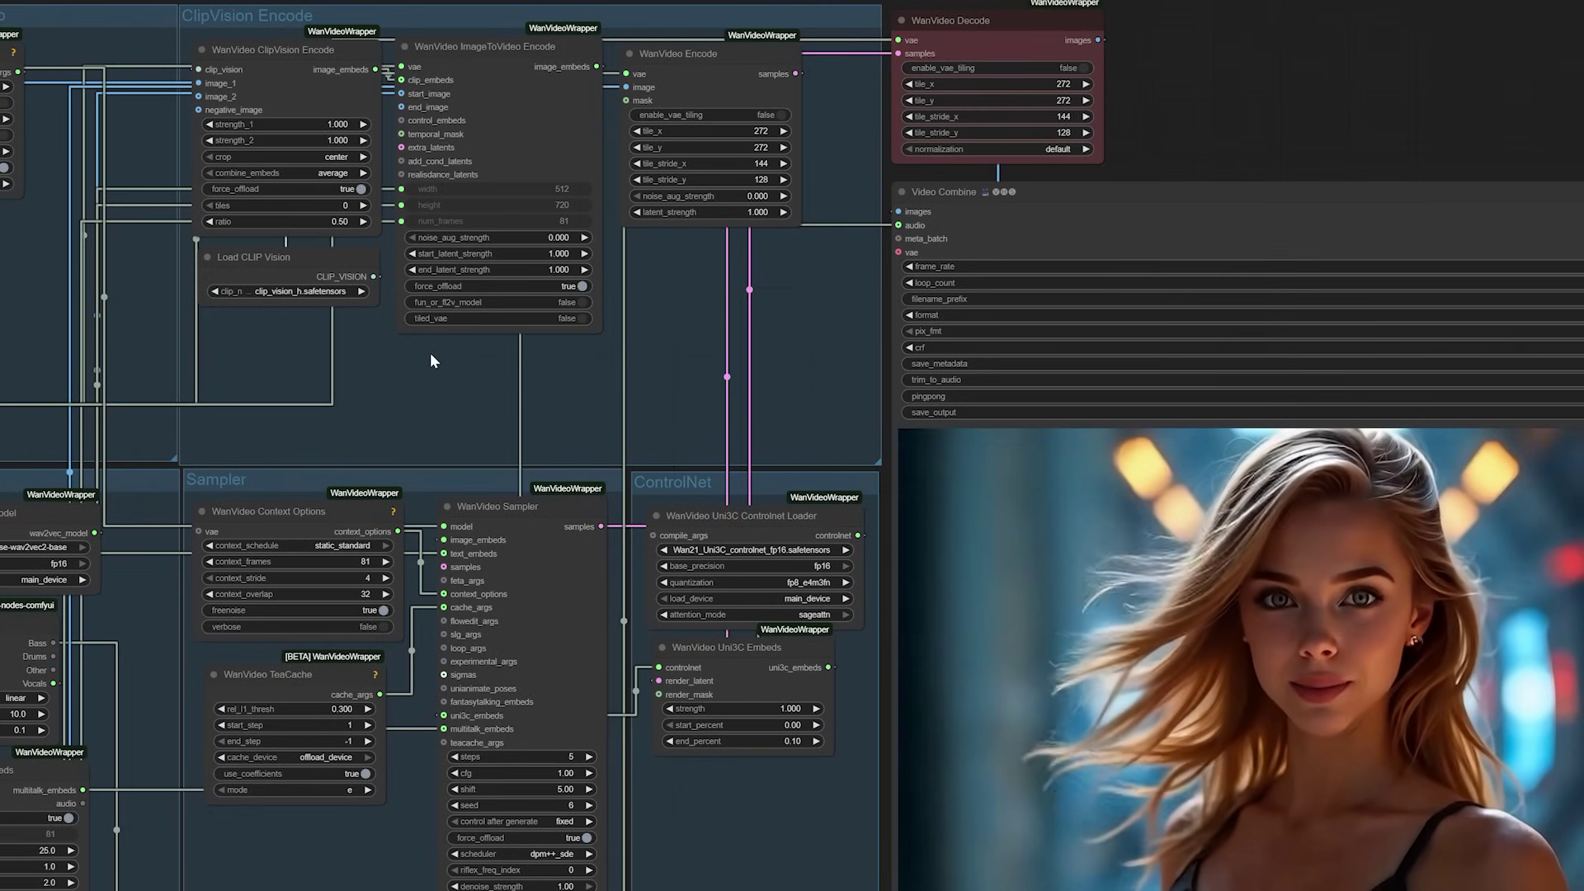
{"action": "scroll", "coordinate": [429, 354], "scroll_direction": "down", "scroll_amount": 5}
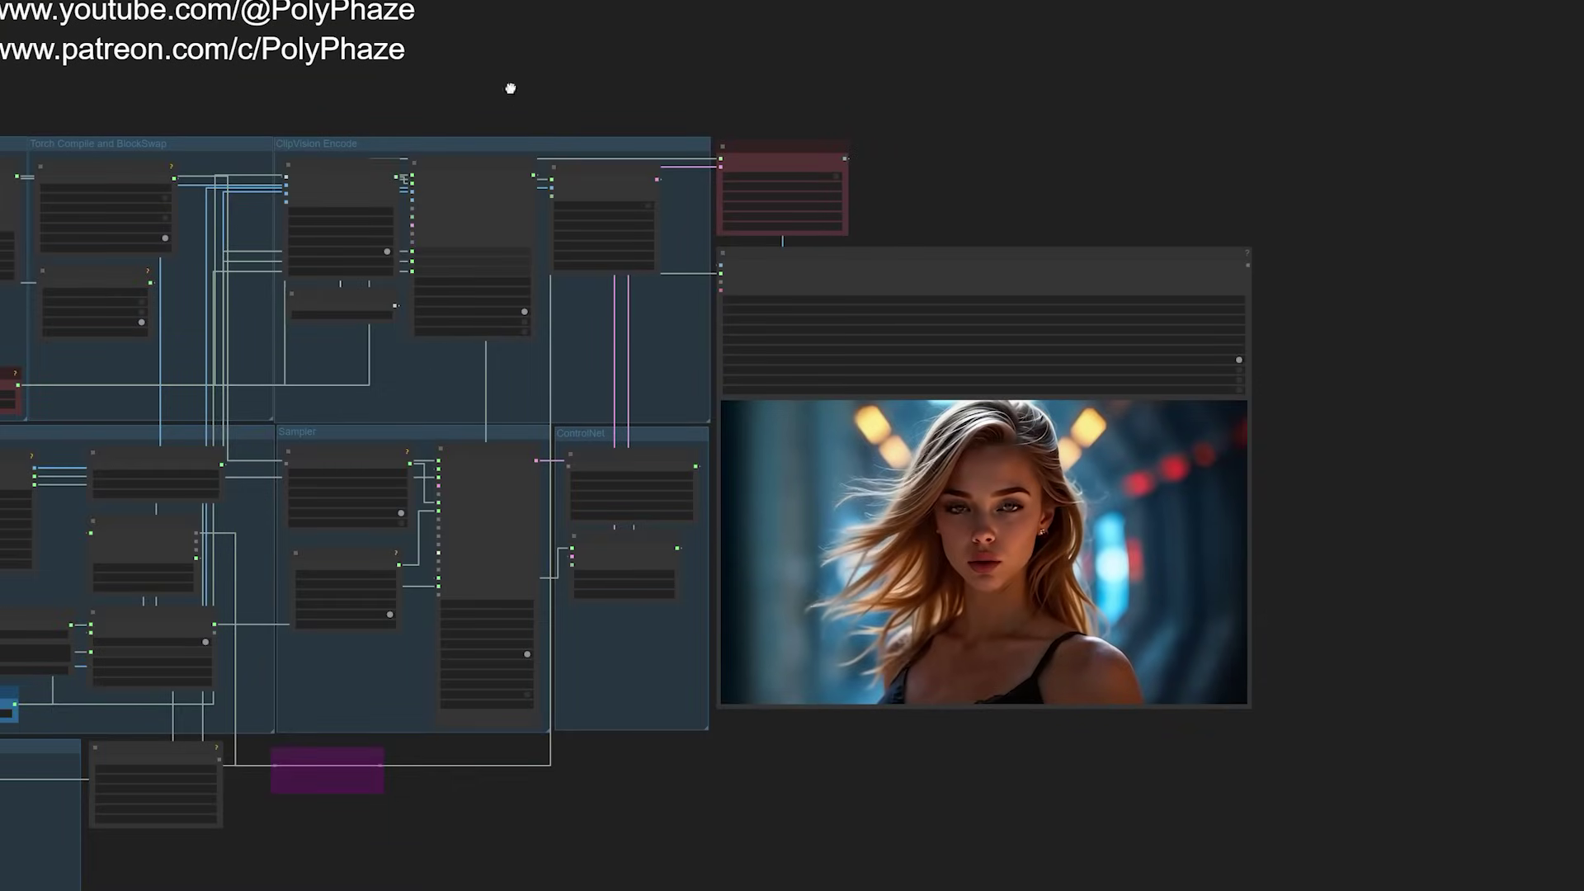
{"action": "left_click_drag", "start_coordinate": [510, 88], "coordinate": [650, 74]}
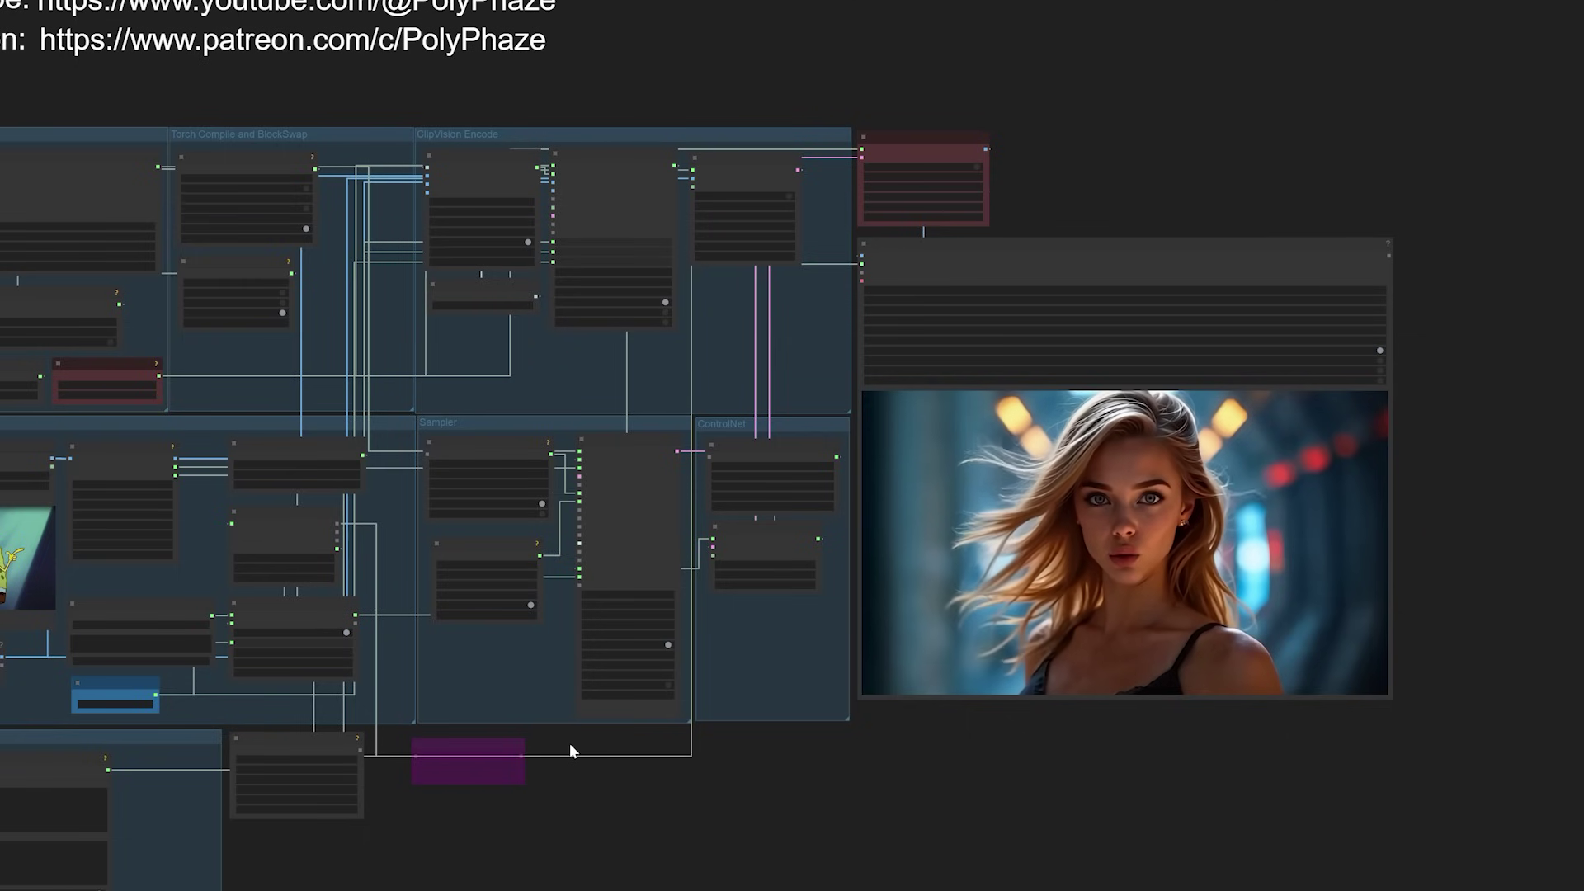
{"action": "scroll", "coordinate": [569, 742], "scroll_direction": "up", "scroll_amount": 2}
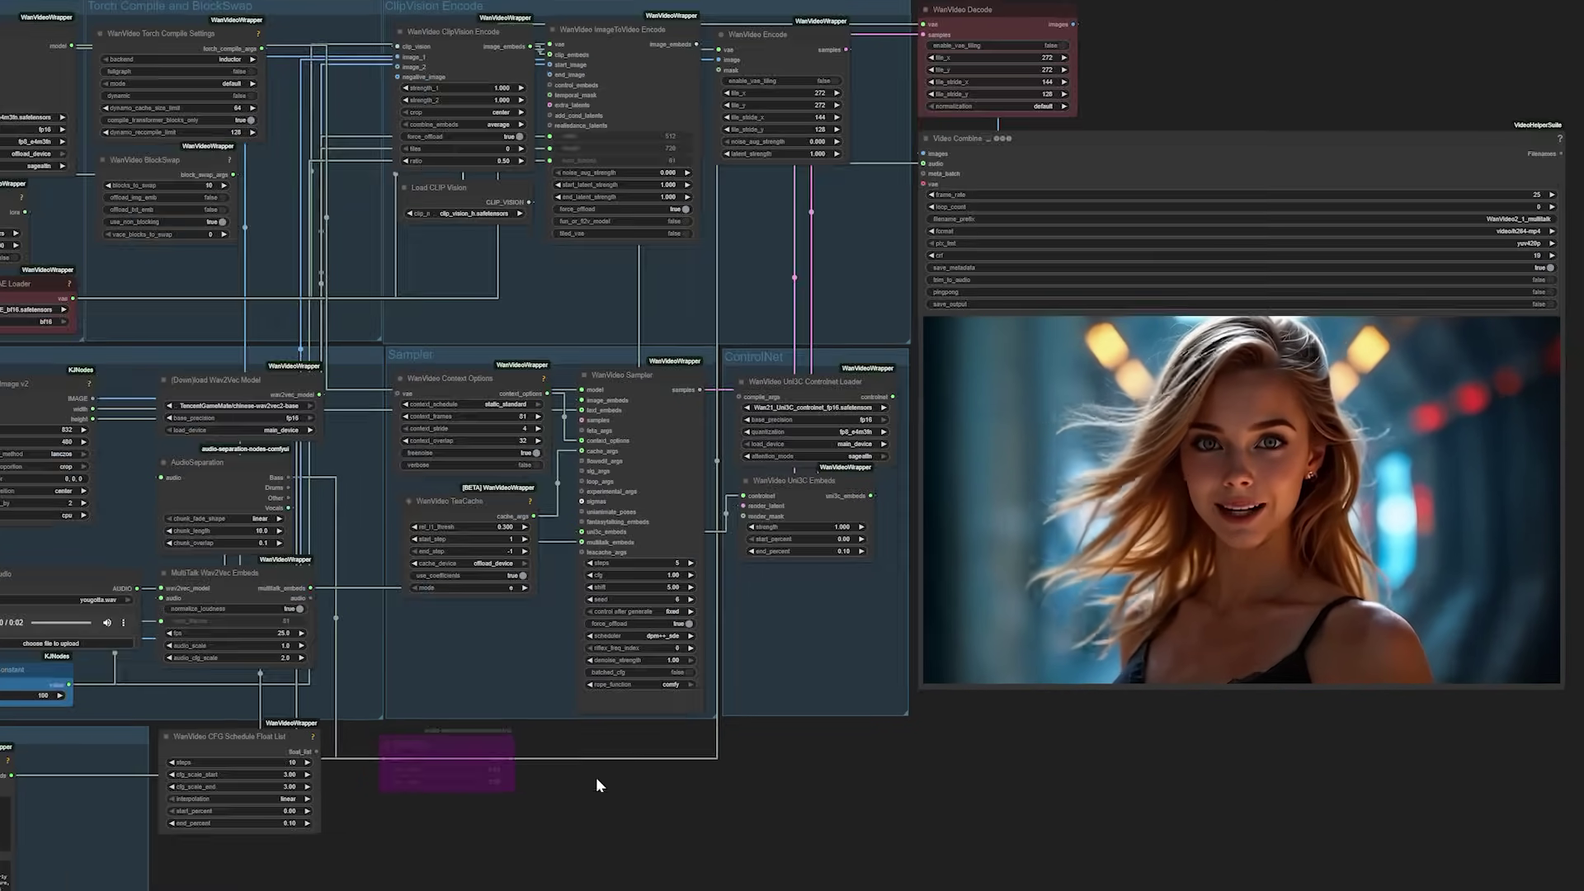
{"action": "mouse_move", "coordinate": [596, 779]}
{"action": "left_mouse_down"}
{"action": "mouse_move", "coordinate": [654, 803]}
{"action": "mouse_move", "coordinate": [623, 761]}
{"action": "left_mouse_up"}
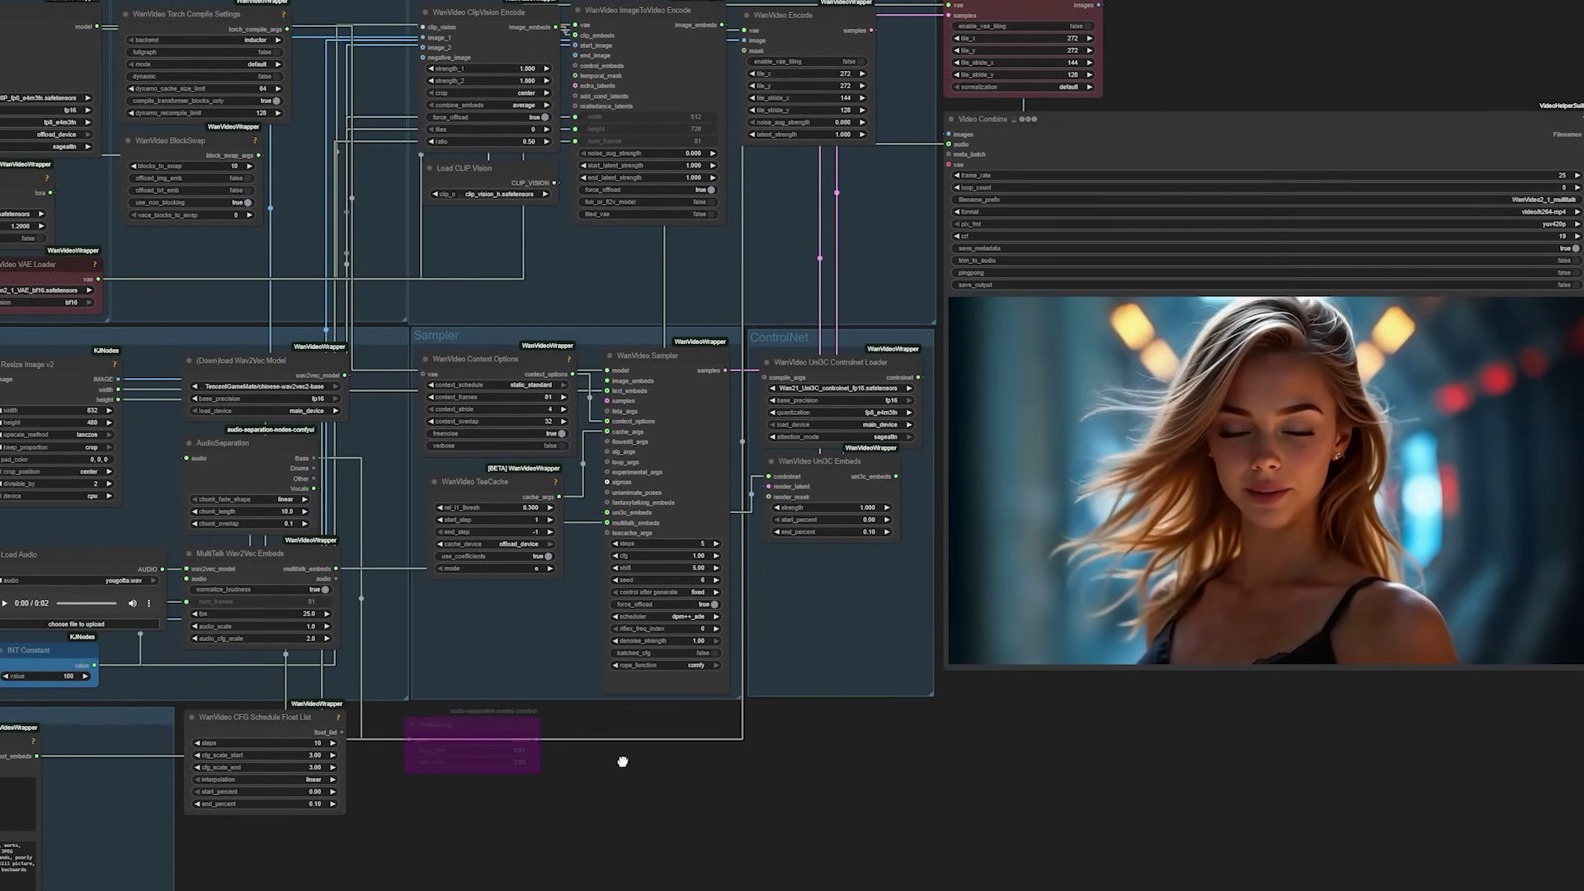
{"action": "left_click_drag", "start_coordinate": [623, 761], "coordinate": [623, 772]}
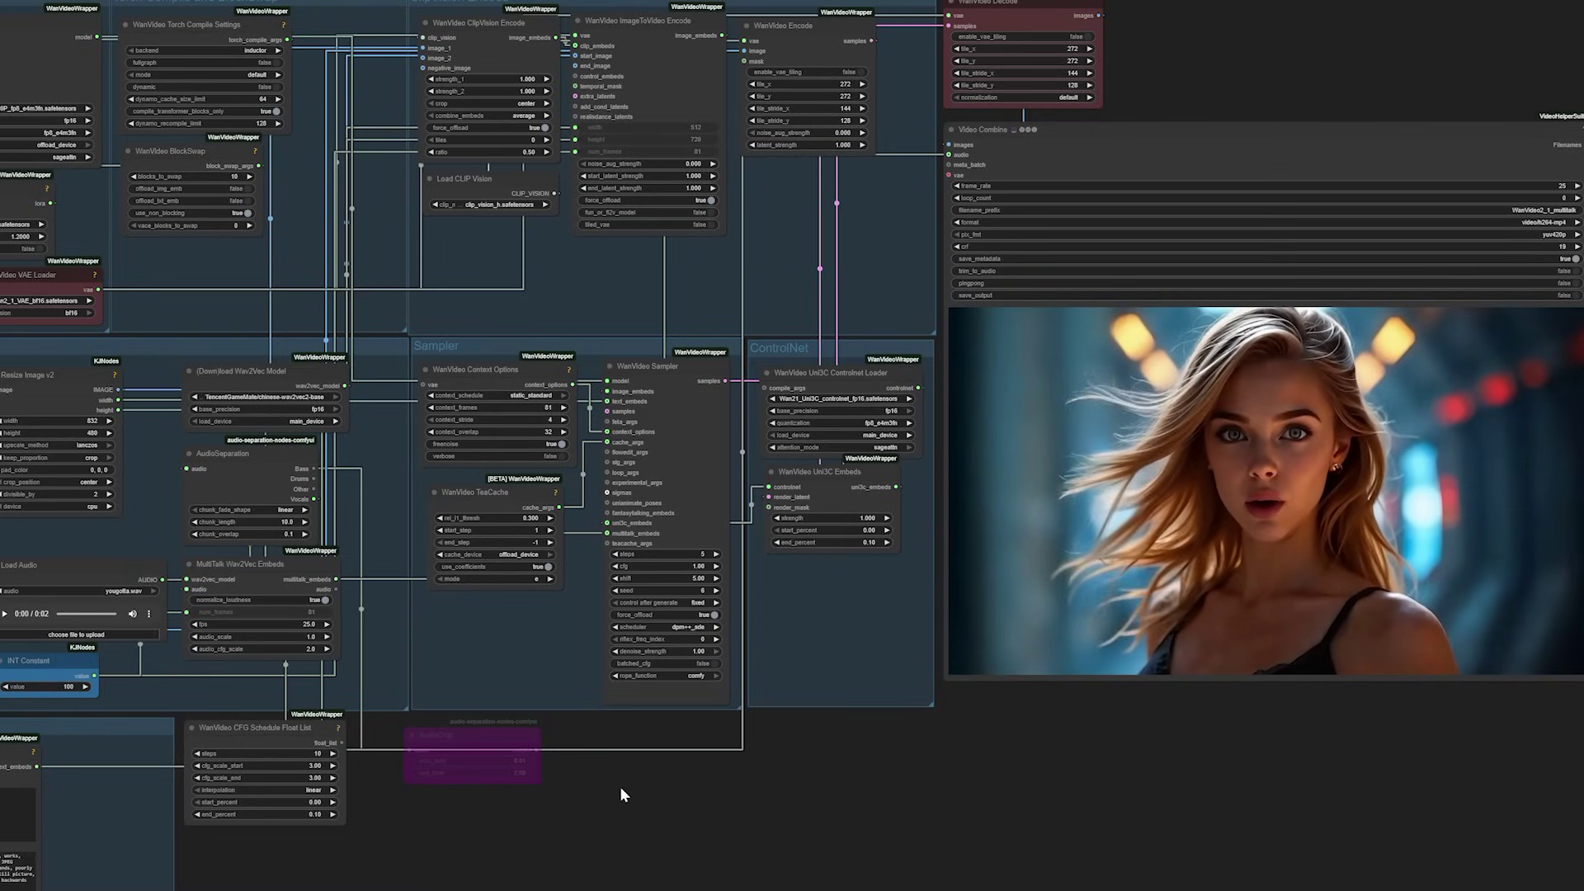
{"action": "left_click_drag", "start_coordinate": [511, 828], "coordinate": [905, 672]}
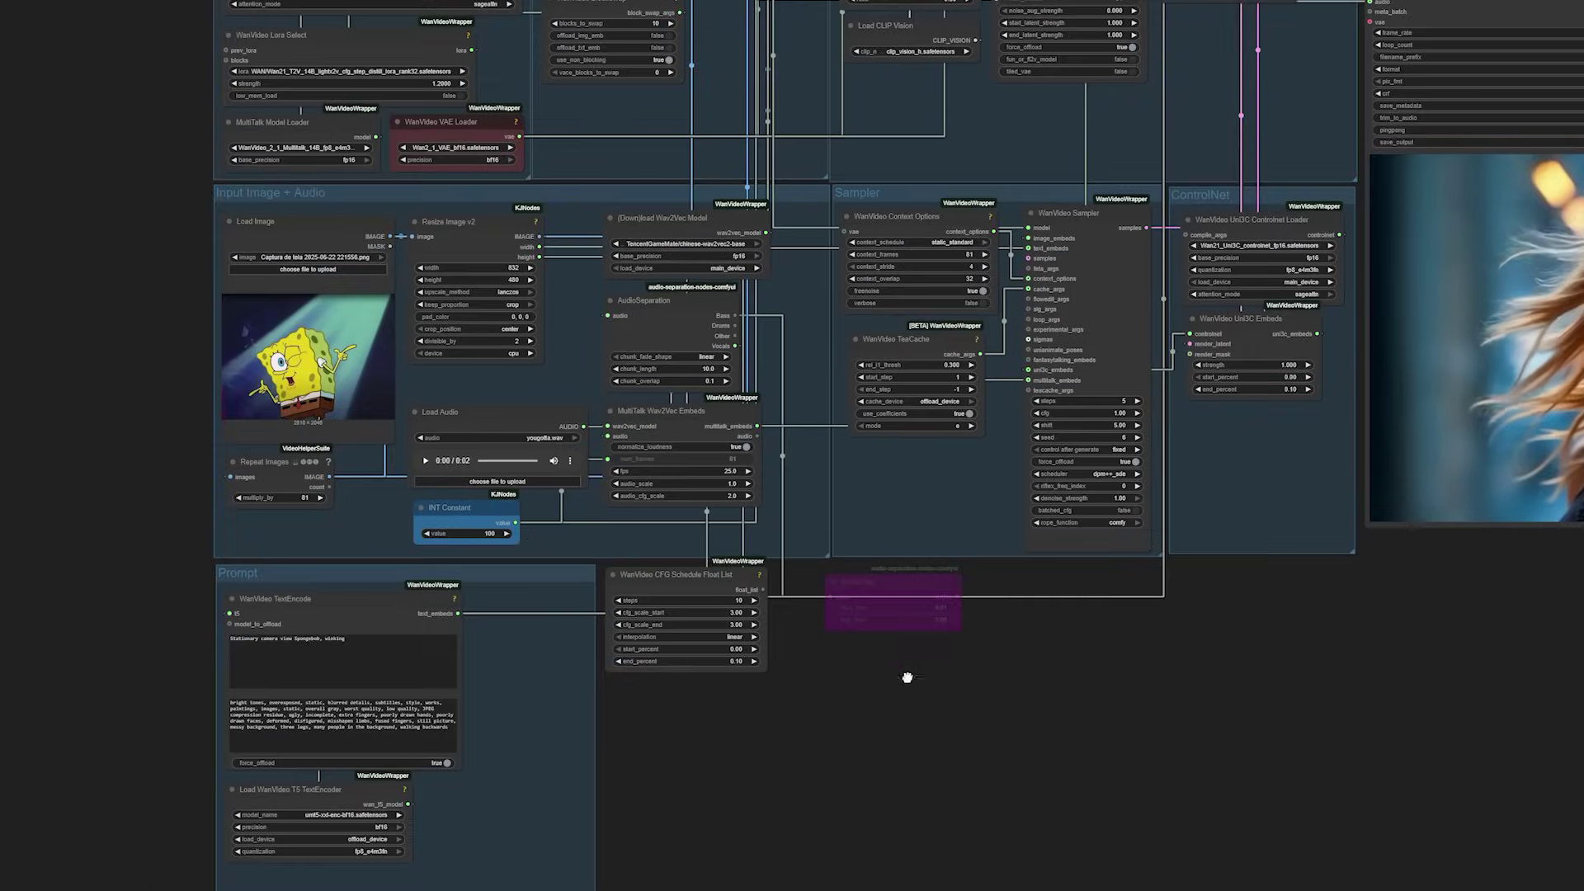
{"action": "scroll", "coordinate": [301, 666], "scroll_direction": "up", "scroll_amount": 8}
{"action": "left_click_drag", "start_coordinate": [479, 688], "coordinate": [310, 645]}
{"action": "left_click", "coordinate": [500, 801]}
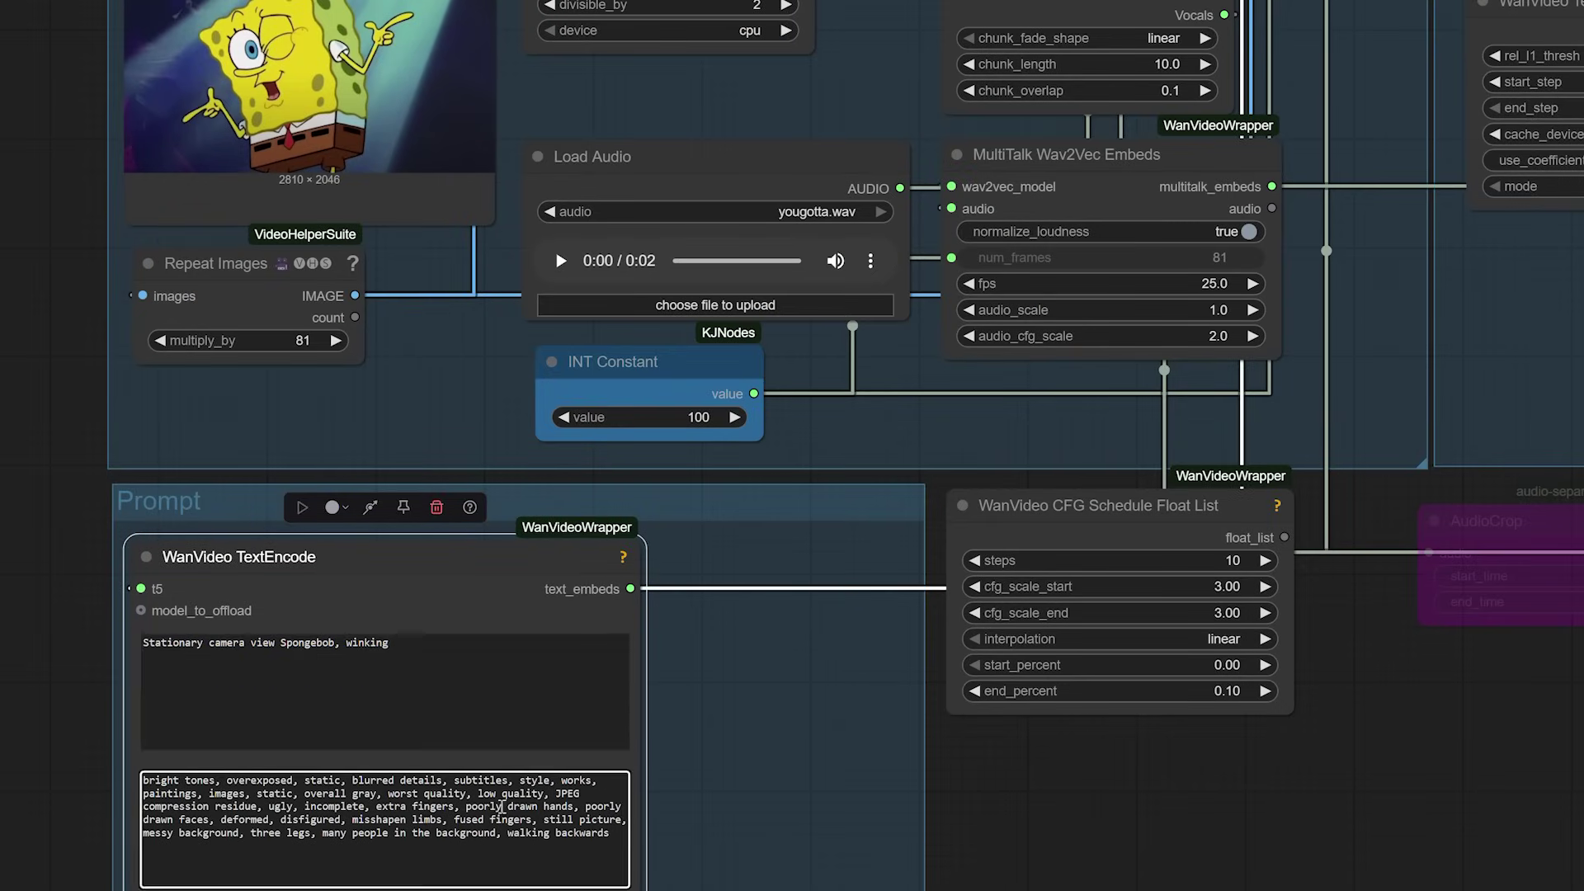
{"action": "scroll", "coordinate": [660, 816], "scroll_direction": "down", "scroll_amount": 1}
{"action": "scroll", "coordinate": [1034, 748], "scroll_direction": "down", "scroll_amount": 5}
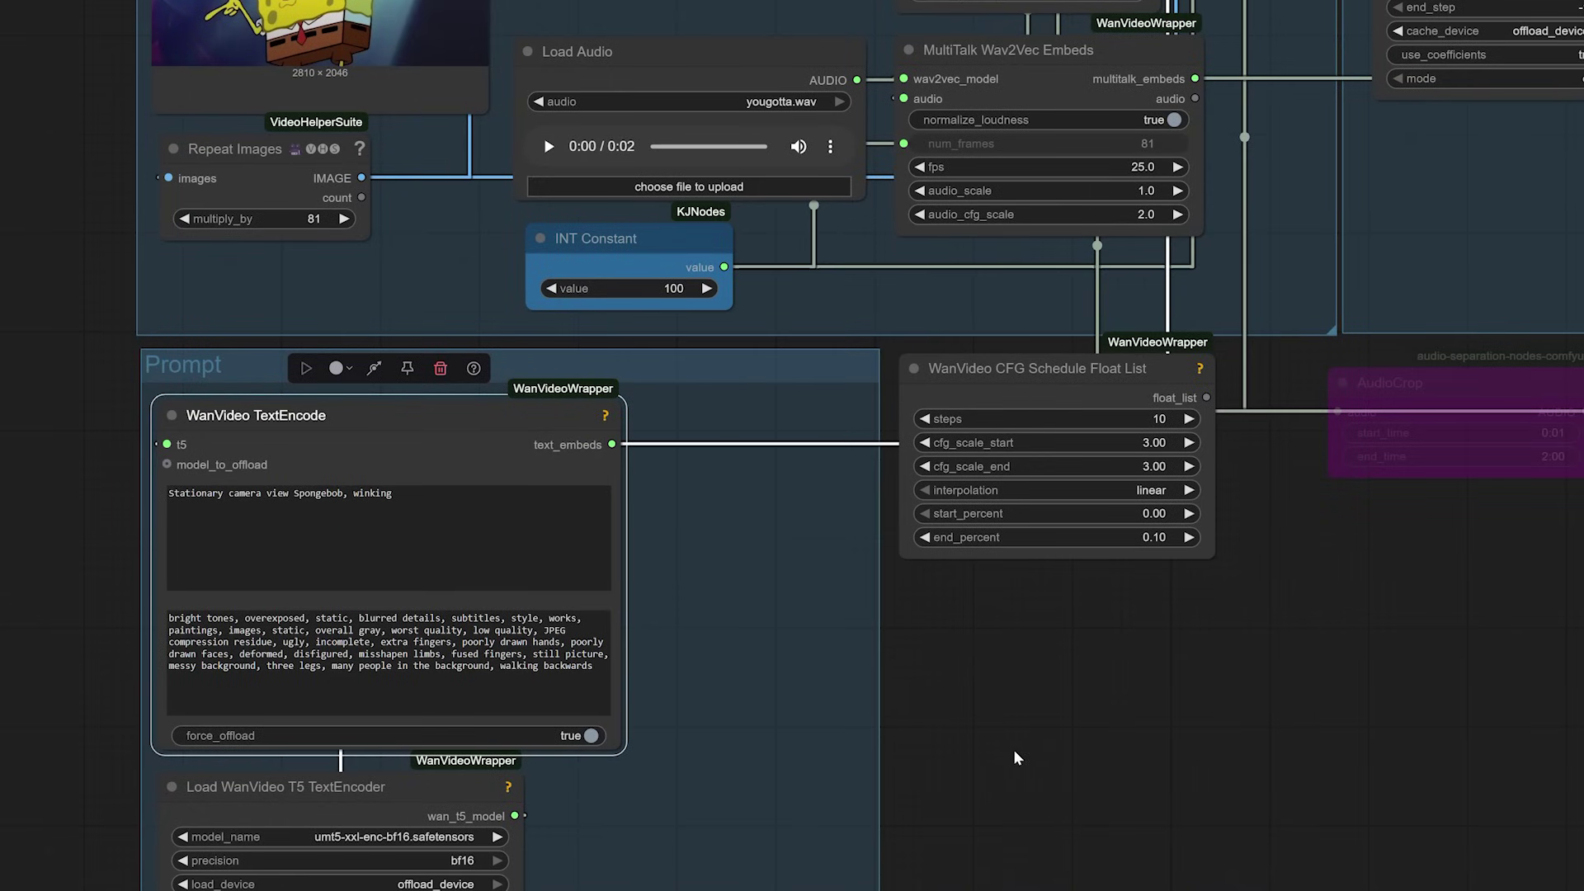
{"action": "scroll", "coordinate": [1015, 758], "scroll_direction": "down", "scroll_amount": 1}
{"action": "left_click_drag", "start_coordinate": [1418, 302], "coordinate": [1238, 551]}
{"action": "scroll", "coordinate": [1237, 551], "scroll_direction": "down", "scroll_amount": 2}
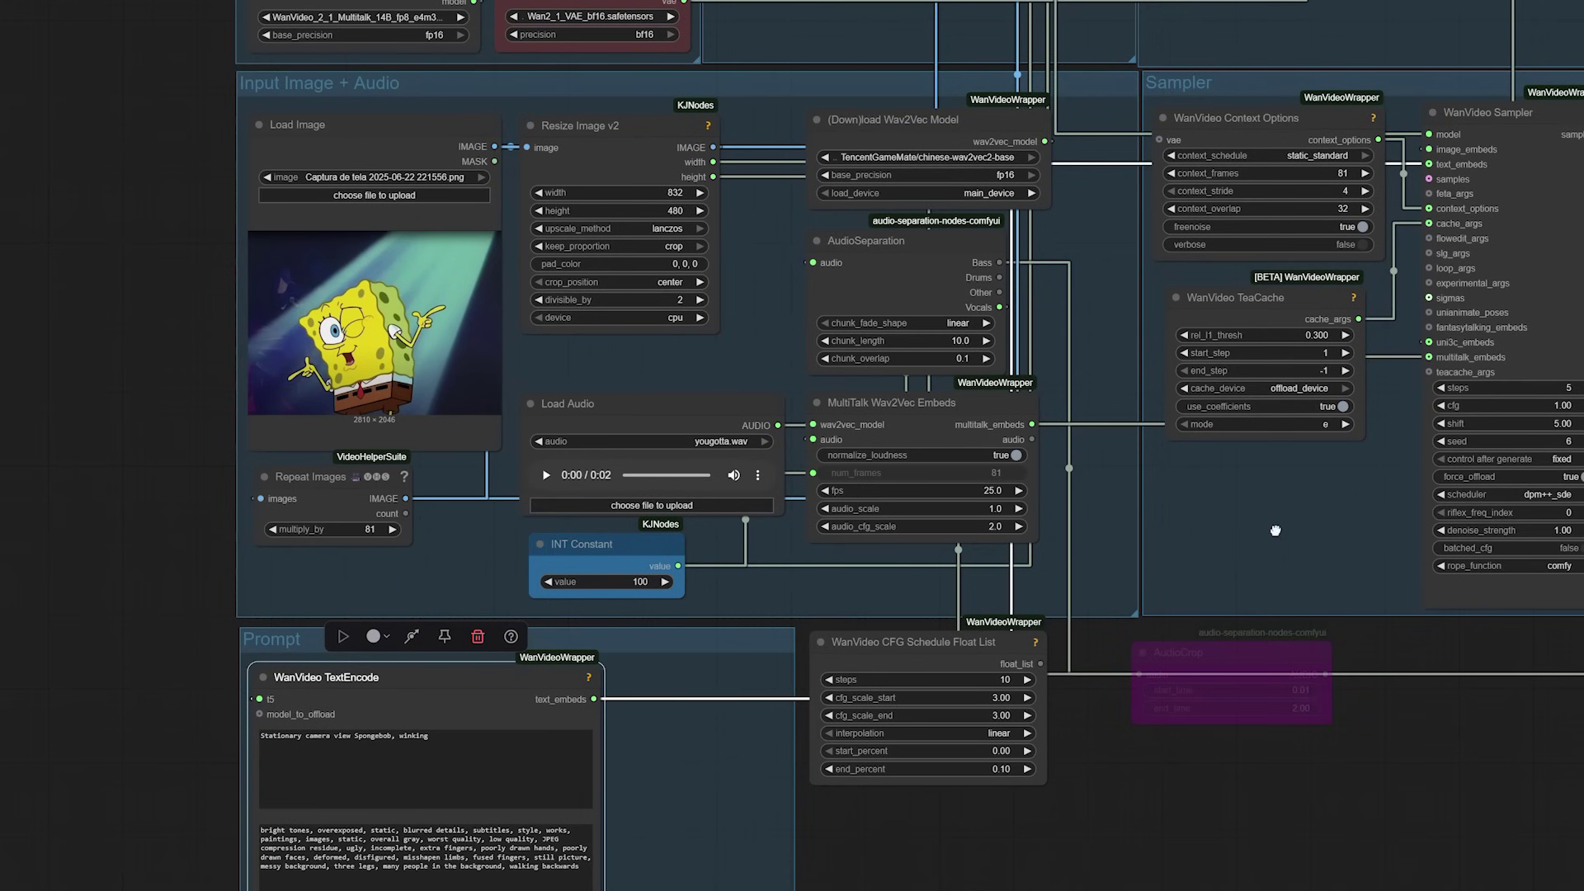
{"action": "scroll", "coordinate": [1270, 532], "scroll_direction": "up", "scroll_amount": 1}
{"action": "left_click_drag", "start_coordinate": [1101, 159], "coordinate": [979, 499]}
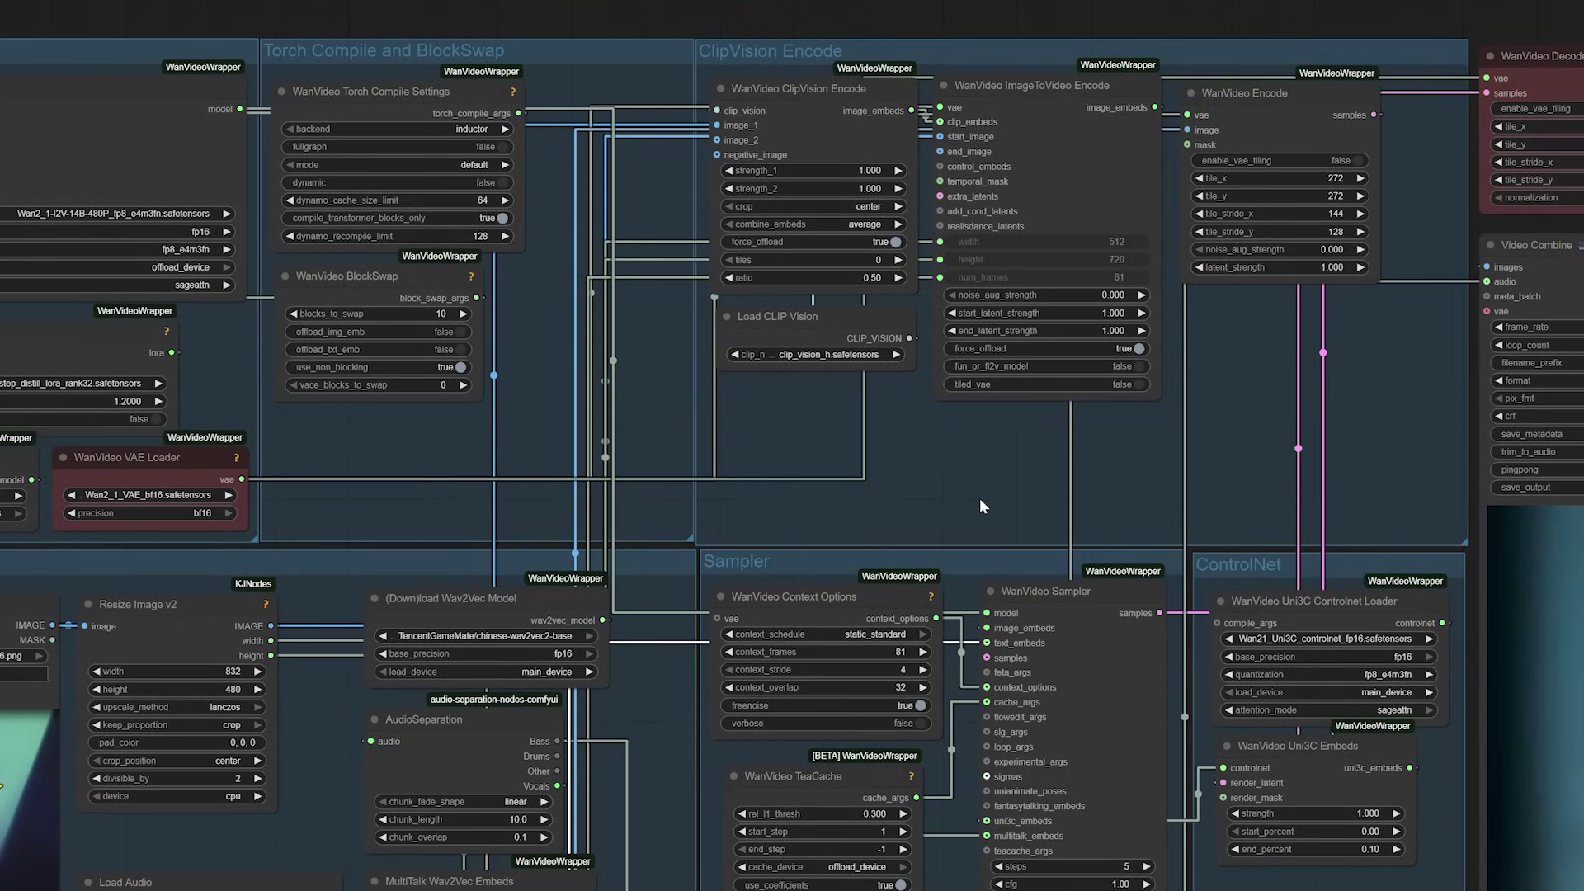
{"action": "scroll", "coordinate": [981, 505], "scroll_direction": "down", "scroll_amount": 2}
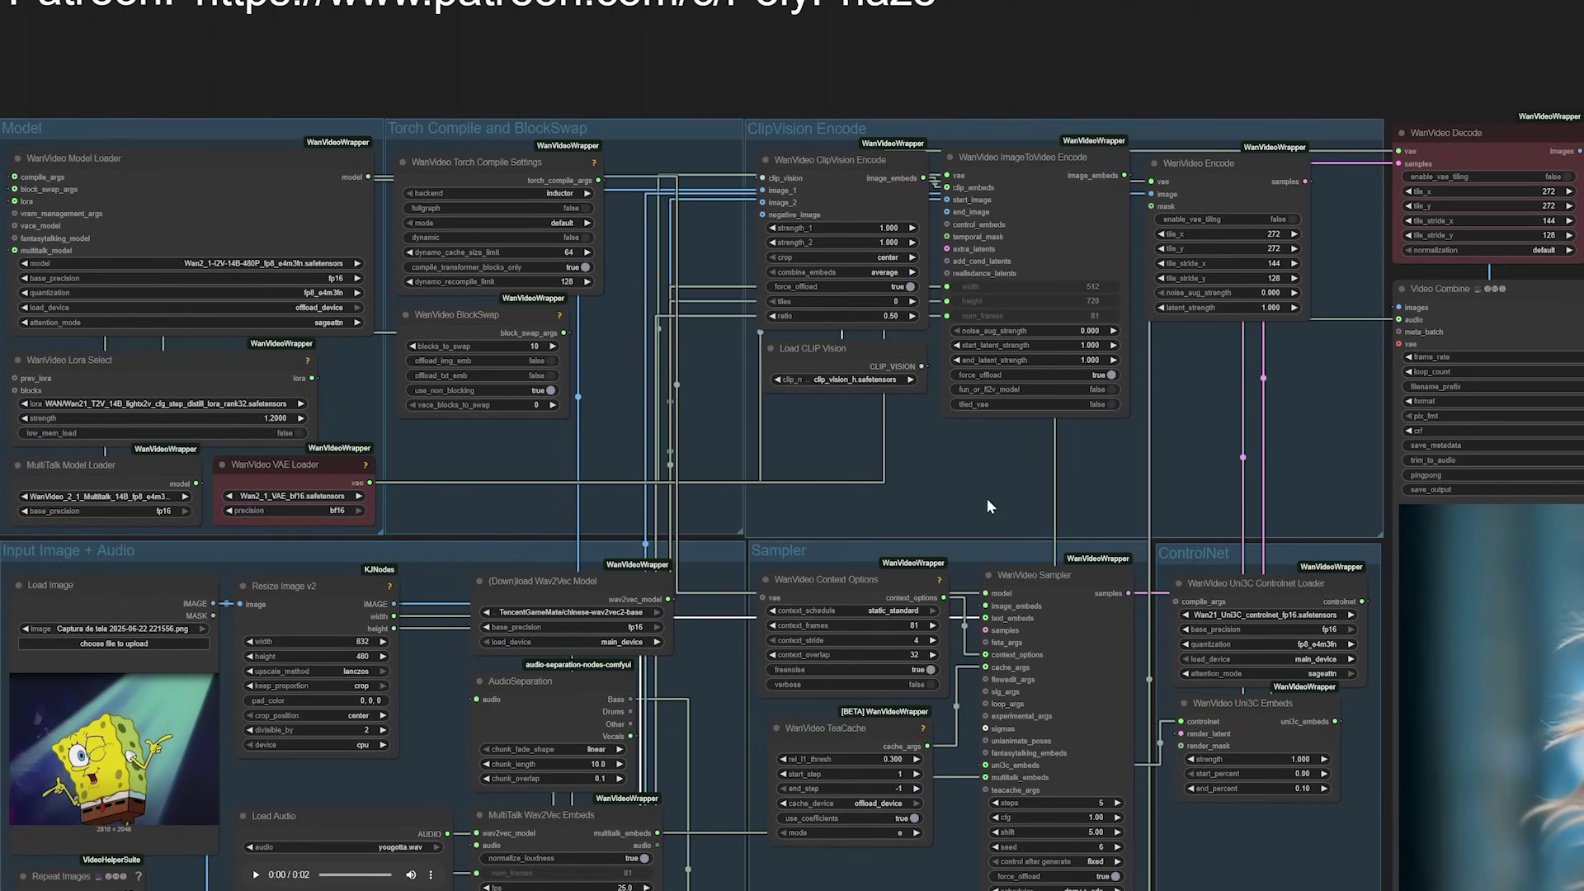
{"action": "left_click_drag", "start_coordinate": [986, 499], "coordinate": [780, 363]}
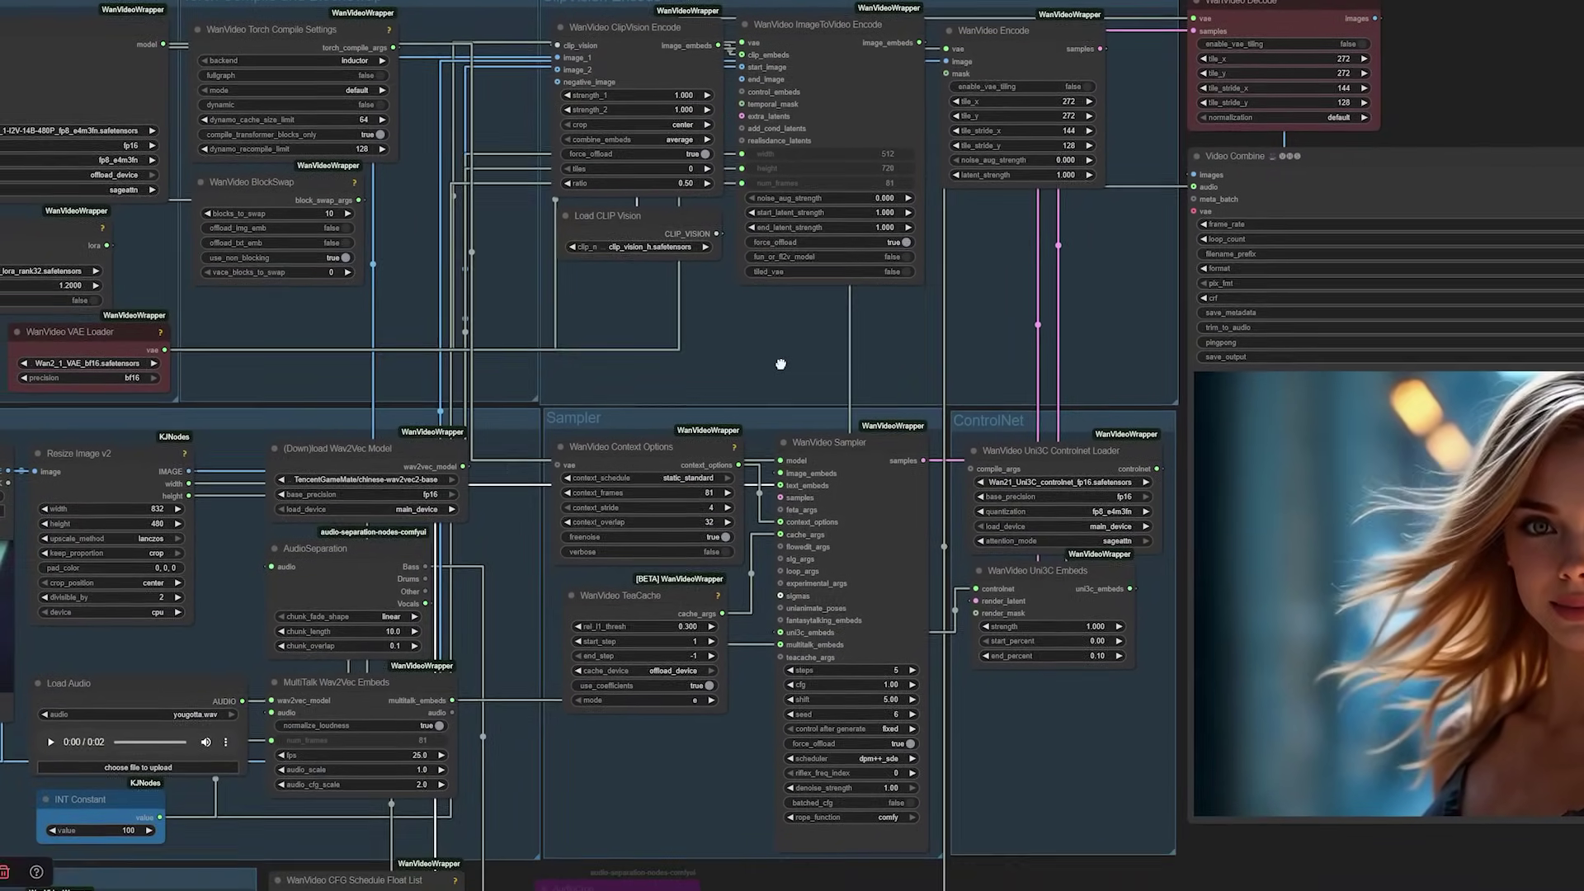